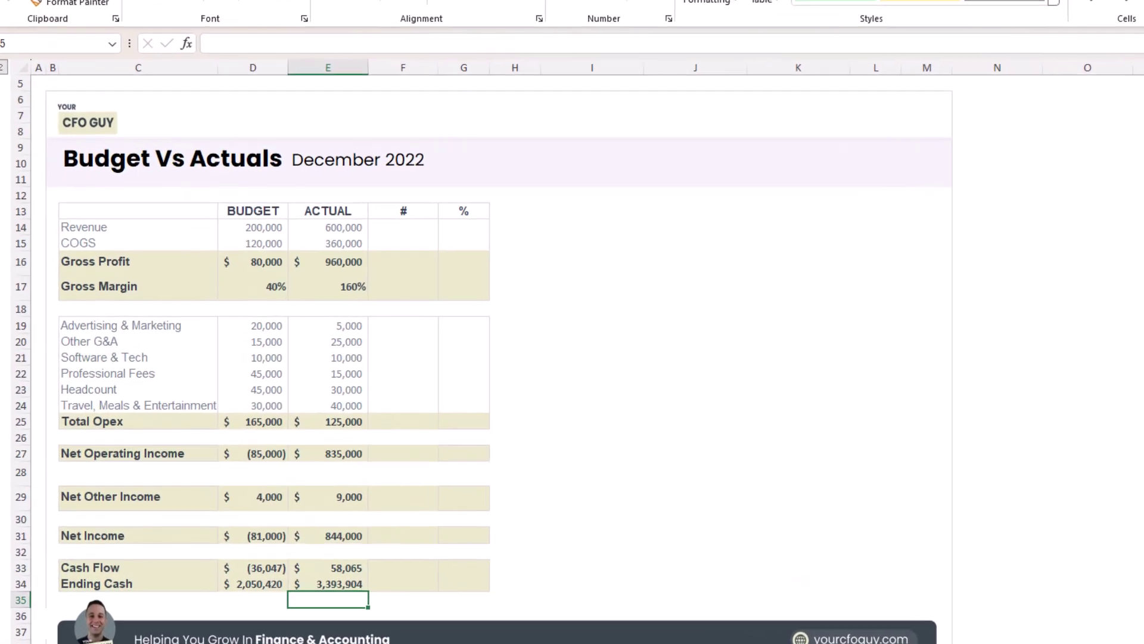
pyautogui.click(362, 228)
pyautogui.click(532, 186)
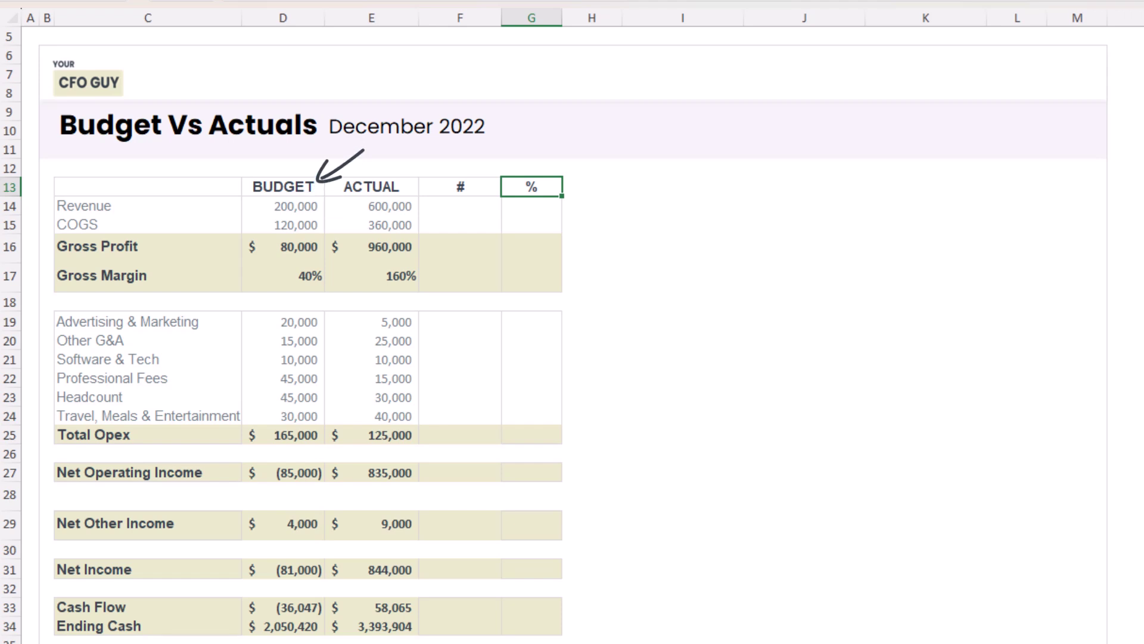
# Step: Calculate the Revenue variance in F14 as actual minus budget with the formula =E14-D14
pyautogui.click(460, 205)
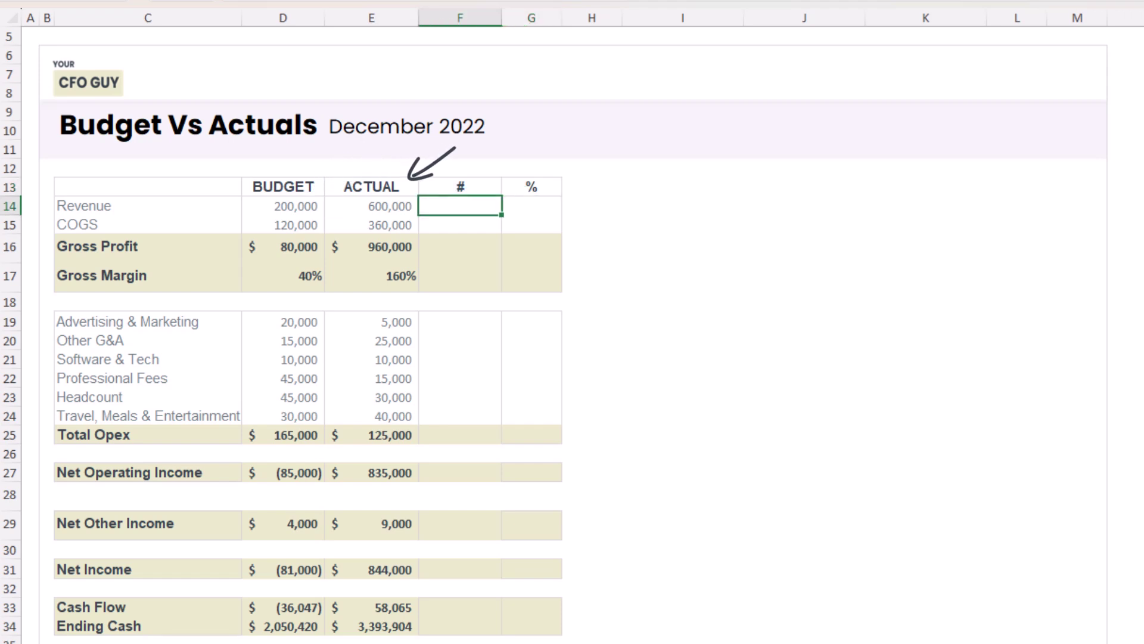
pyautogui.hotkey('shift', 'Down')
pyautogui.hotkey('shift', 'Down')
pyautogui.hotkey('shift', 'Down')
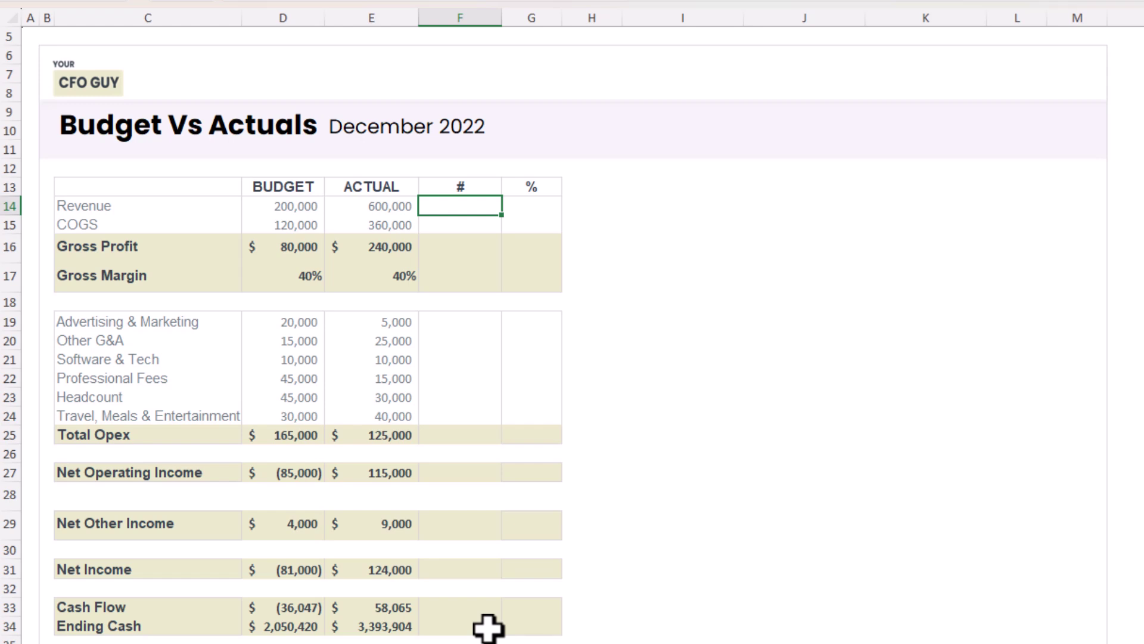
pyautogui.press('Left')
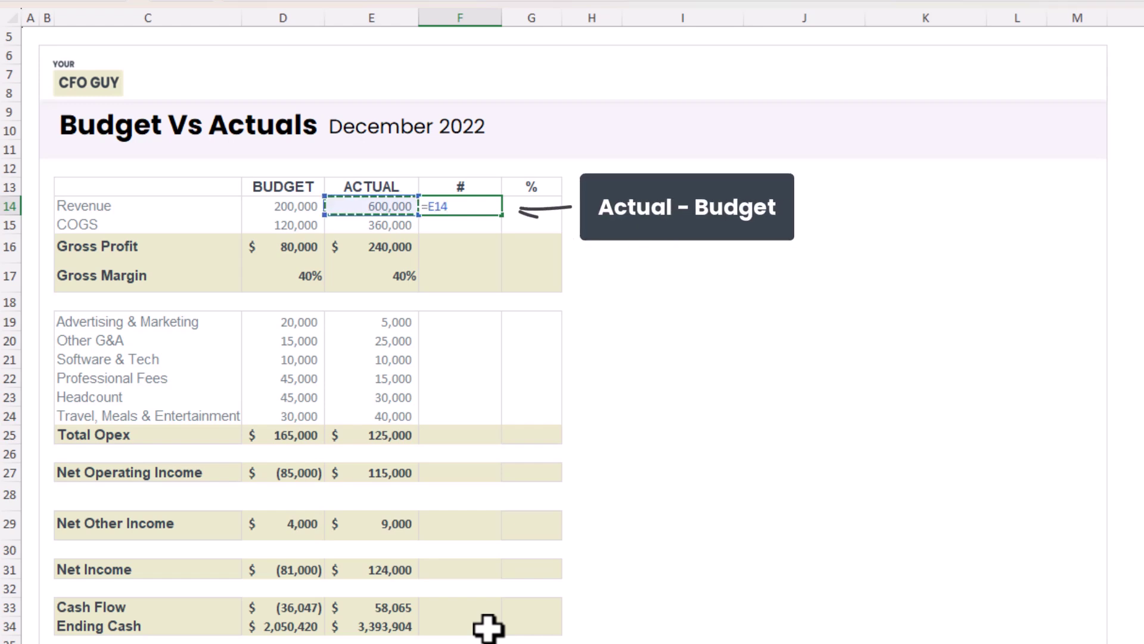
pyautogui.write('-')
pyautogui.press('Left')
pyautogui.press('Left')
pyautogui.hotkey('ctrl', 'Return')
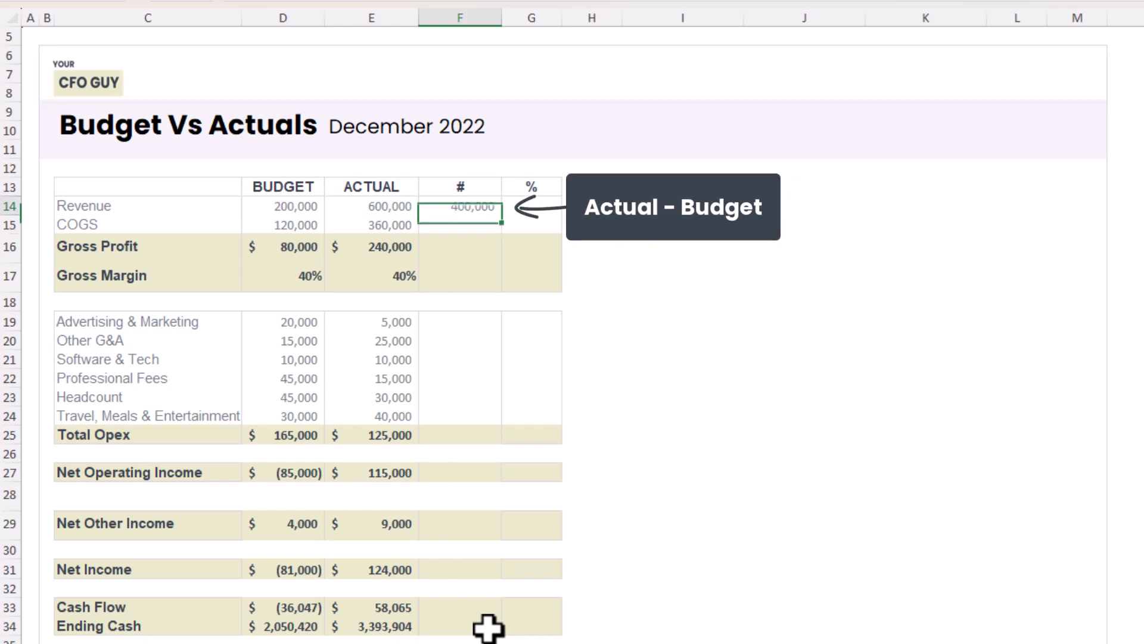
# Step: Copy the Revenue variance formula from F14 to the Gross Profit row of the # column, F16
pyautogui.click(287, 201)
pyautogui.click(447, 210)
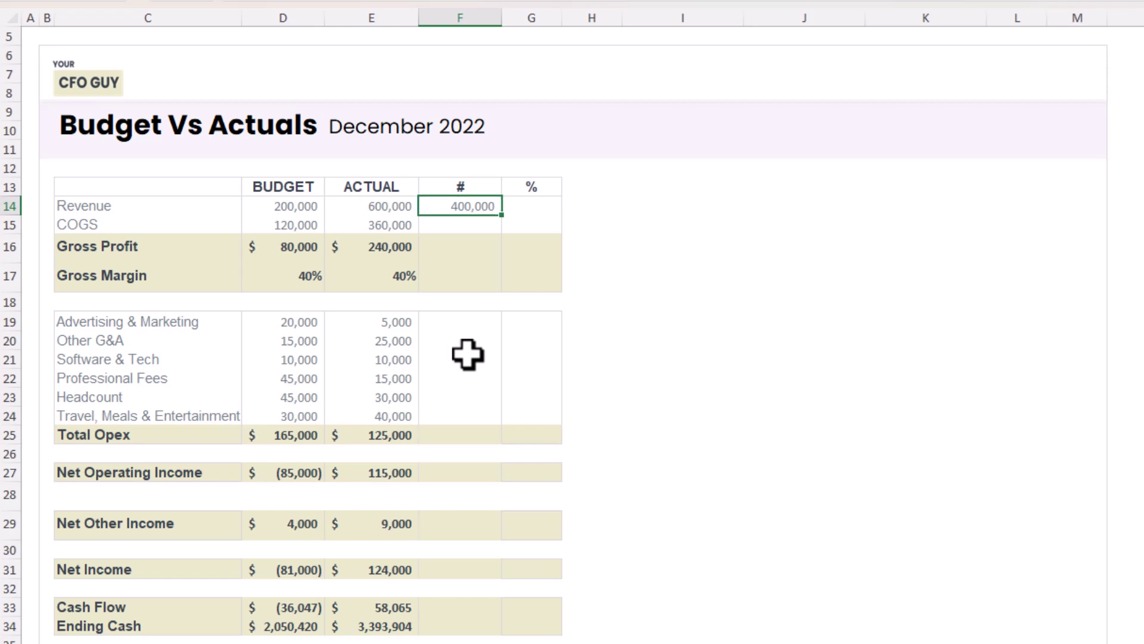
pyautogui.hotkey('ctrl', 'c')
pyautogui.press('Down')
pyautogui.press('Down')
pyautogui.hotkey('ctrl', 'v')
pyautogui.press('Up')
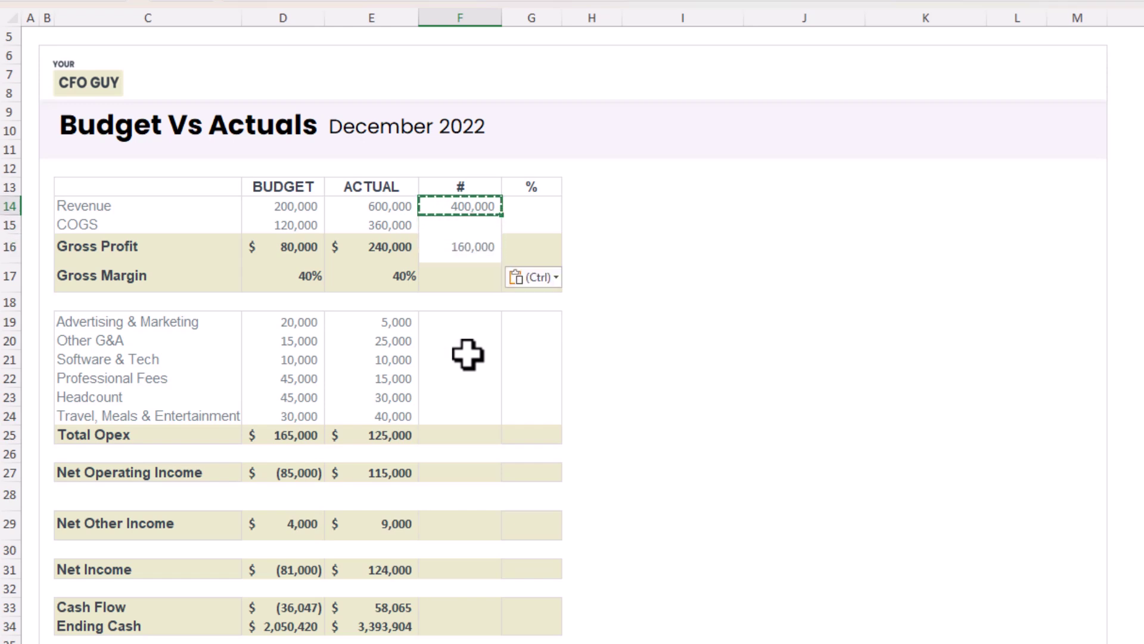
# Step: Paste the copied actual-minus-budget formula into the # cell for Net Operating Income, F27
pyautogui.press('Down')
pyautogui.press('Down')
pyautogui.press('Down')
pyautogui.press('Down')
pyautogui.press('Down')
pyautogui.press('Down')
pyautogui.press('Down')
pyautogui.press('Down')
pyautogui.press('Down')
pyautogui.press('Down')
pyautogui.press('Down')
pyautogui.press('Down')
pyautogui.press('Down')
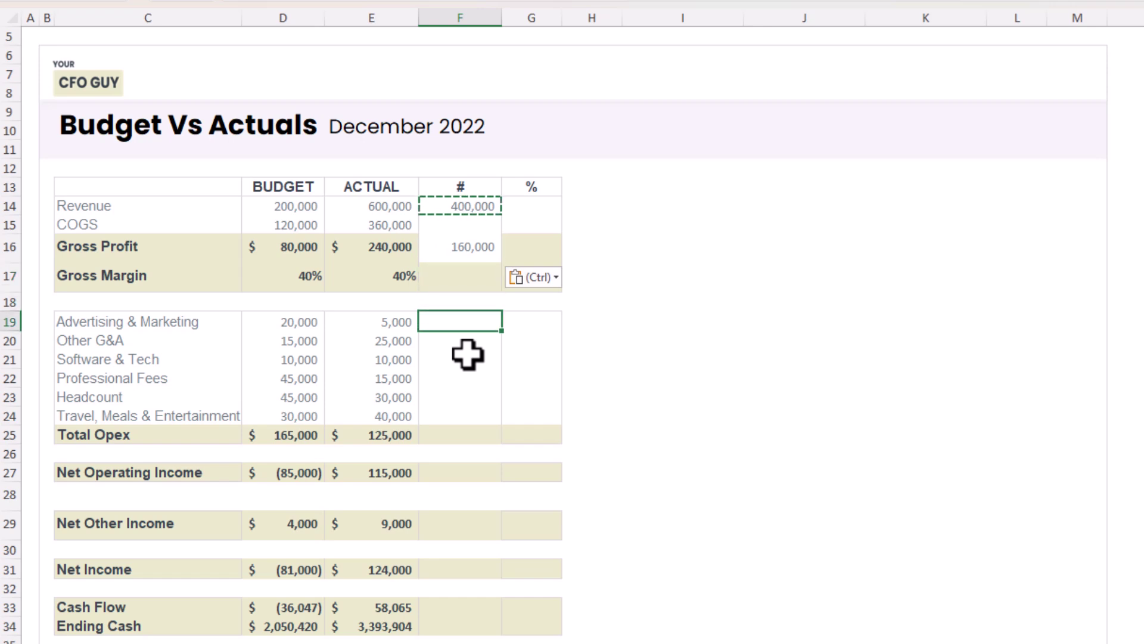
pyautogui.hotkey('ctrl', 'v')
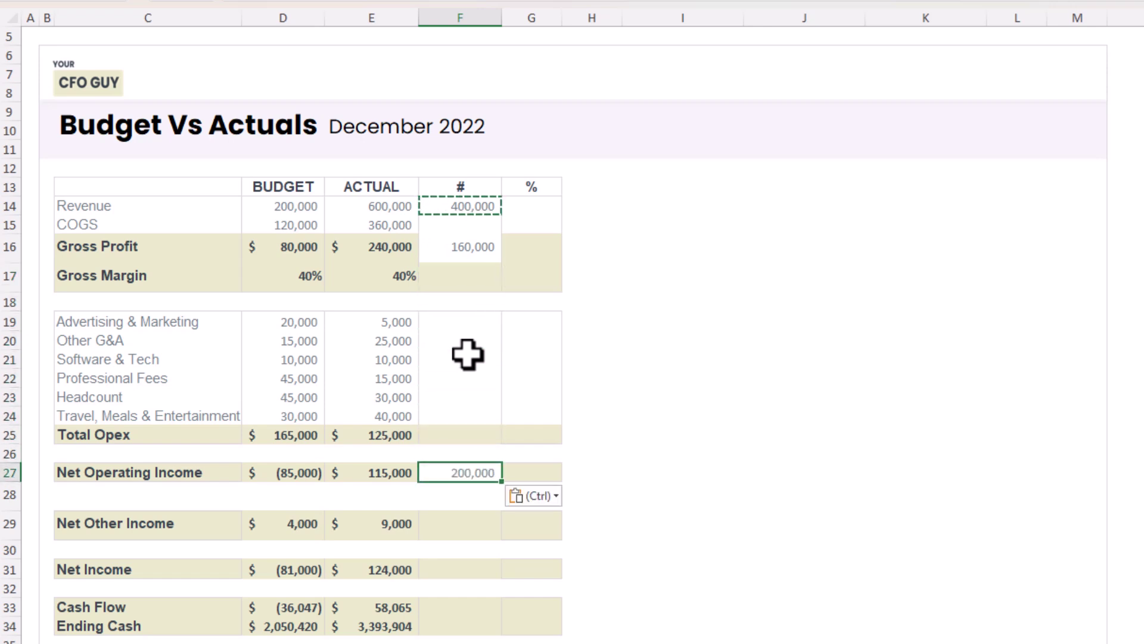
# Step: Paste the same variance formula into the # cells for Net Other Income (F29) and Net Income (F31)
pyautogui.press('Down')
pyautogui.press('Down')
pyautogui.hotkey('ctrl', 'v')
pyautogui.press('Down')
pyautogui.press('Down')
pyautogui.hotkey('ctrl', 'v')
# Step: Paste the actual-minus-budget formula into the # cells for Cash Flow and Ending Cash, F33:F34
pyautogui.press('Down')
pyautogui.press('Down')
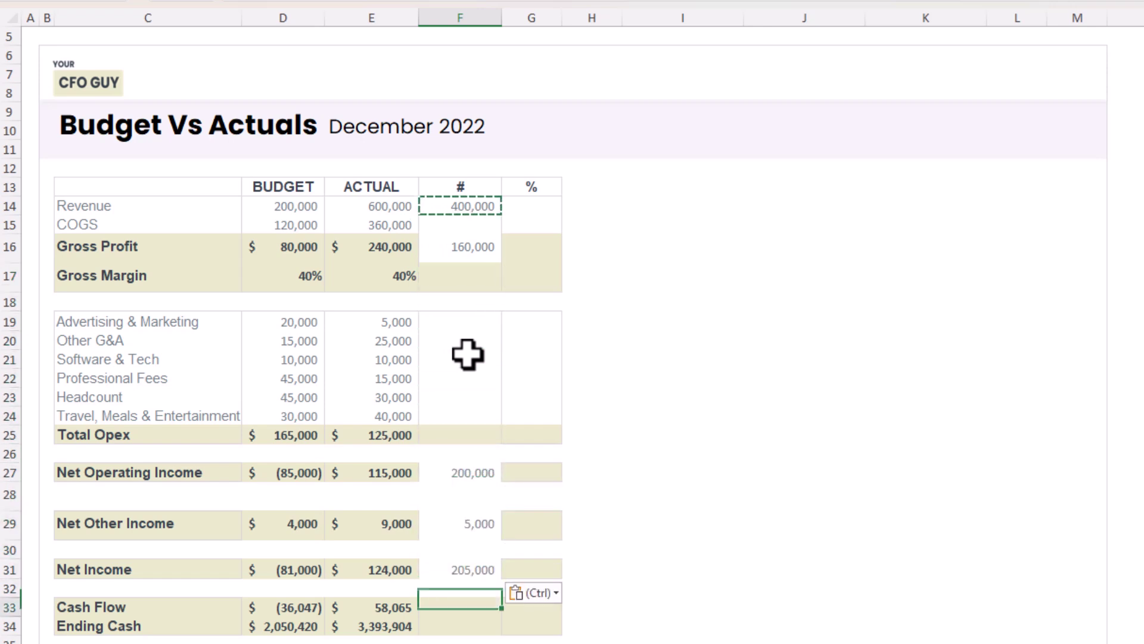
pyautogui.hotkey('shift', 'Down')
pyautogui.hotkey('ctrl', 'v')
pyautogui.press('Down')
pyautogui.press('Left')
pyautogui.press('Left')
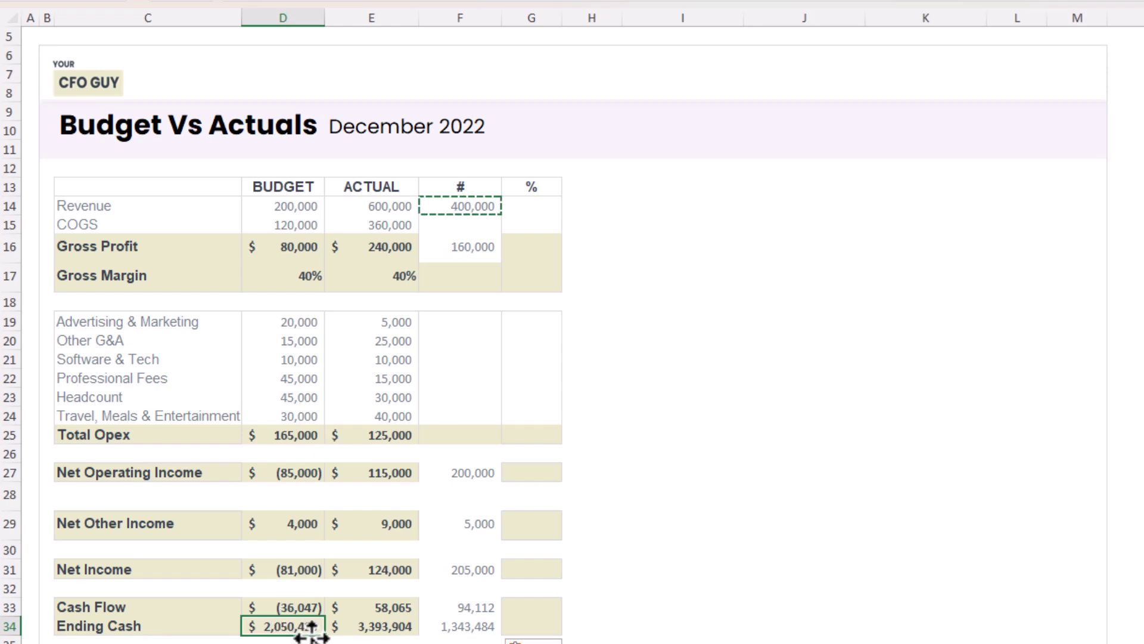
# Step: Calculate the COGS variance in F15 as budget minus actual with the formula =D15-E15
pyautogui.click(469, 224)
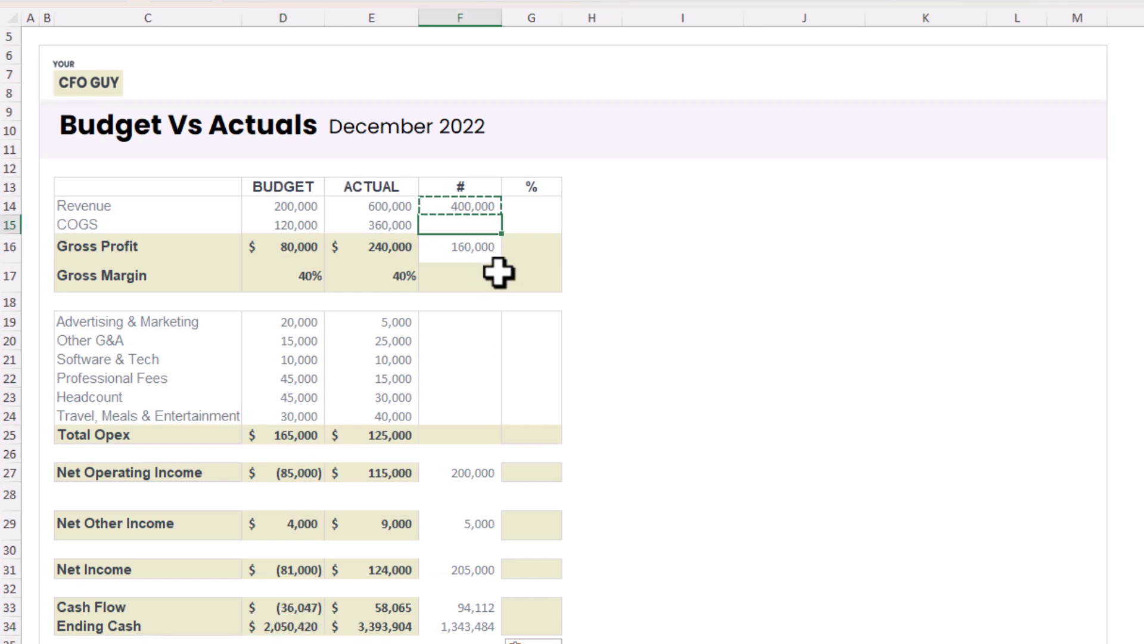
pyautogui.write('=')
pyautogui.press('Left')
pyautogui.press('Left')
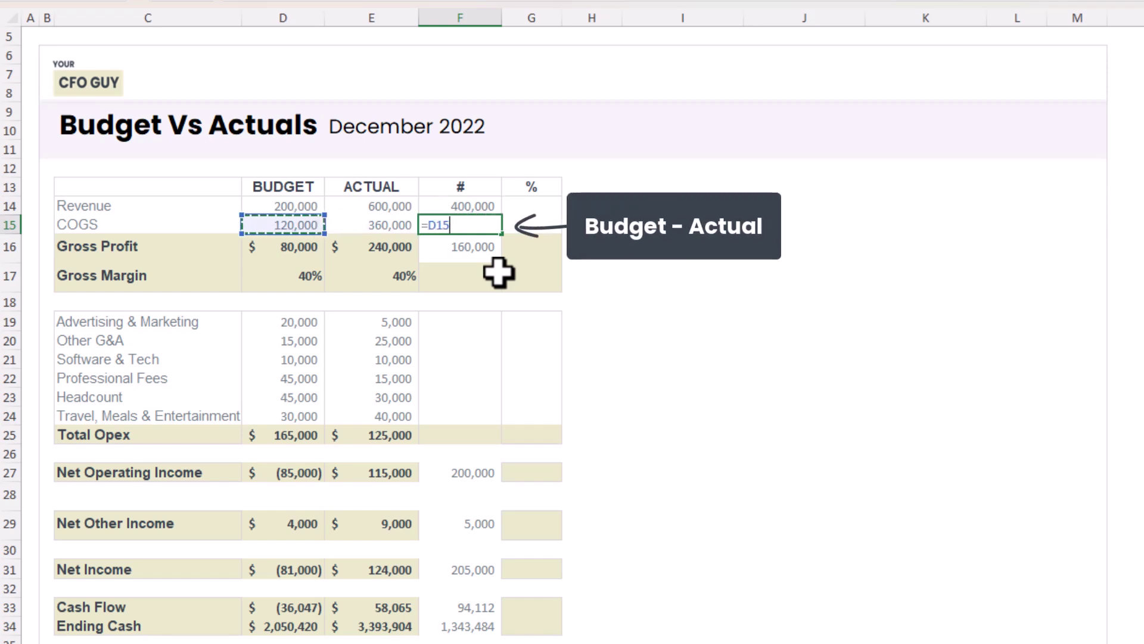
pyautogui.write('-')
pyautogui.press('Left')
pyautogui.press('Return')
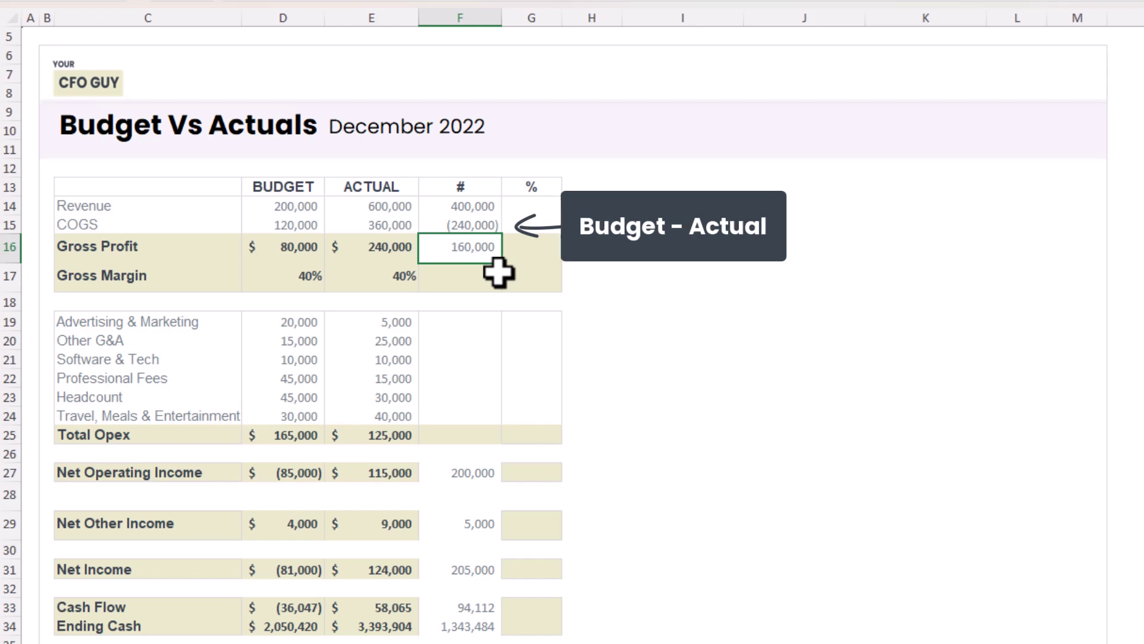
pyautogui.click(352, 225)
pyautogui.click(313, 228)
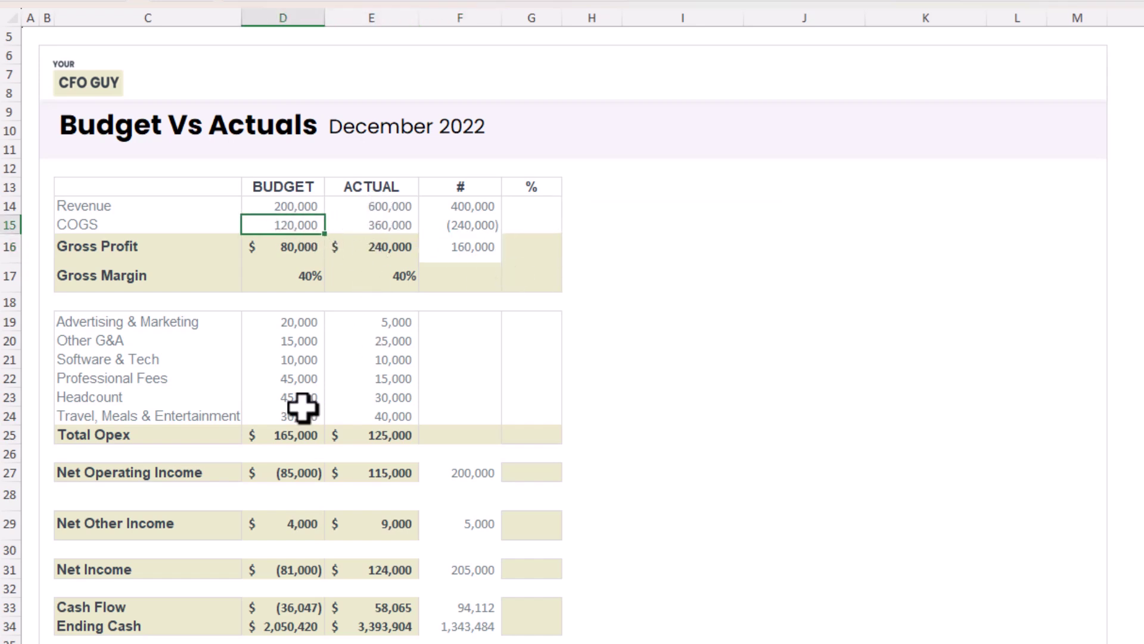
pyautogui.click(485, 207)
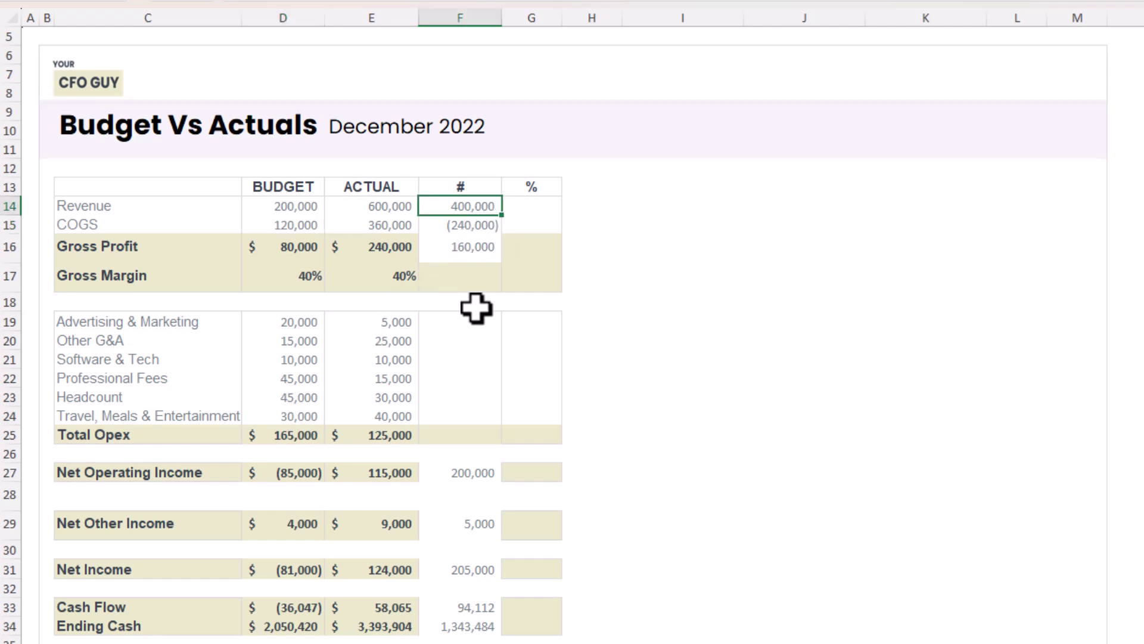
# Step: Copy the COGS variance formula from F15 to the operating expense lines and Total Opex, F19:F25
pyautogui.click(475, 225)
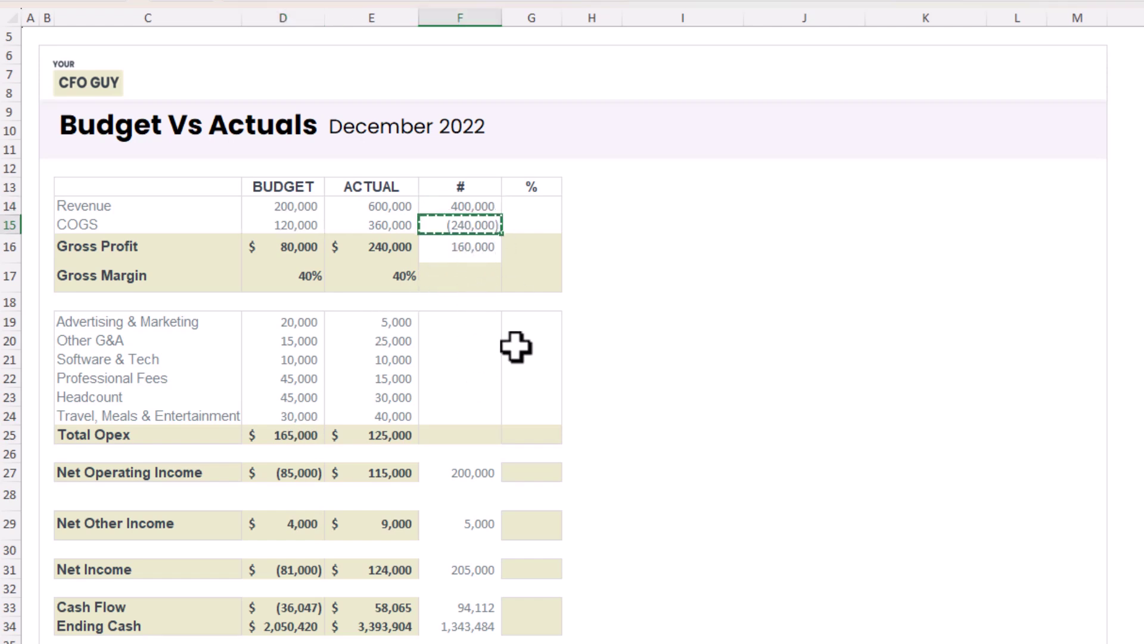
pyautogui.press('Down')
pyautogui.press('Down')
pyautogui.press('Down')
pyautogui.press('Down')
pyautogui.hotkey('shift', 'Down')
pyautogui.hotkey('shift', 'Down')
pyautogui.hotkey('shift', 'Down')
pyautogui.hotkey('shift', 'Down')
pyautogui.hotkey('shift', 'Down')
pyautogui.hotkey('shift', 'Down')
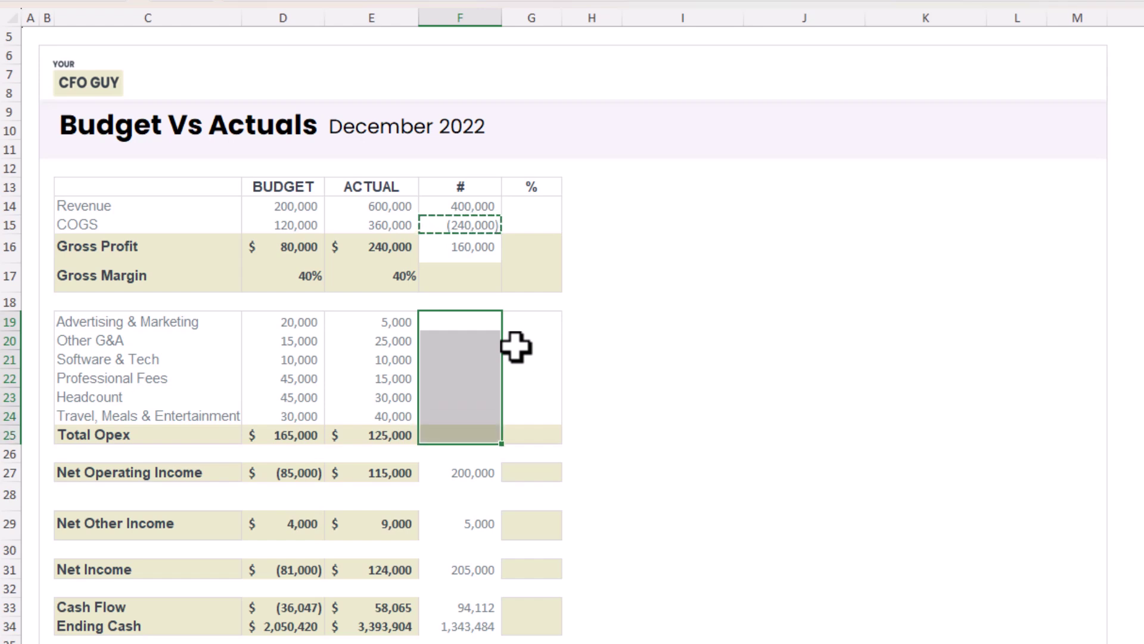
pyautogui.hotkey('ctrl', 'v')
pyautogui.press('Down')
pyautogui.press('Down')
pyautogui.press('Down')
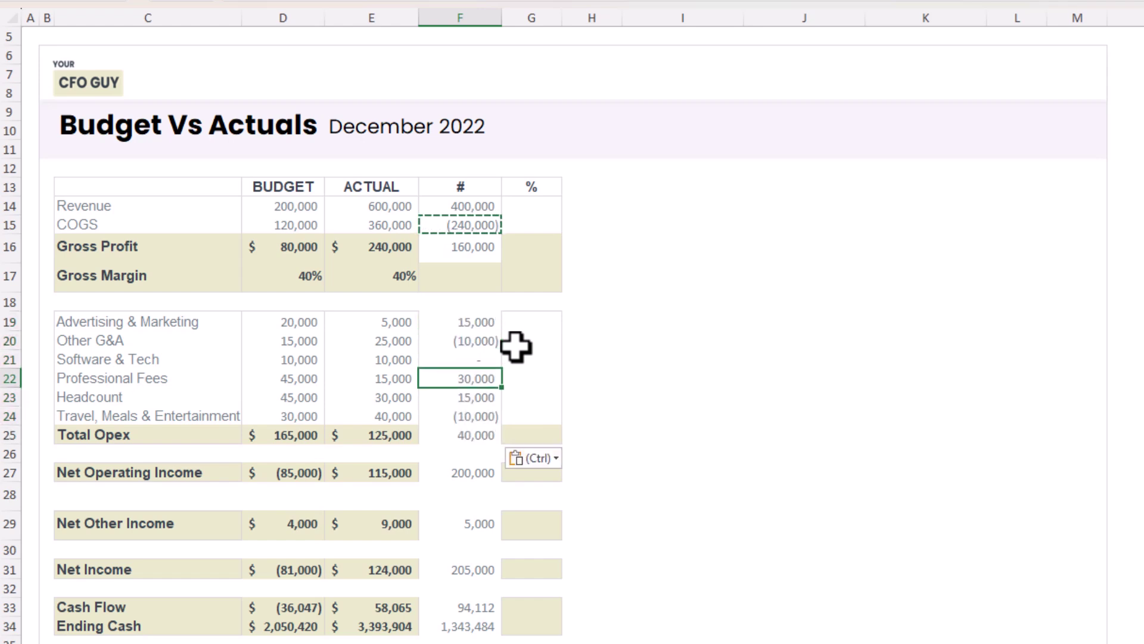
# Step: Copy the Gross Margin formula from the ACTUAL column (E17) into the # column, F17
pyautogui.click(381, 278)
pyautogui.hotkey('ctrl', 'c')
pyautogui.press('Right')
pyautogui.hotkey('ctrl', 'v')
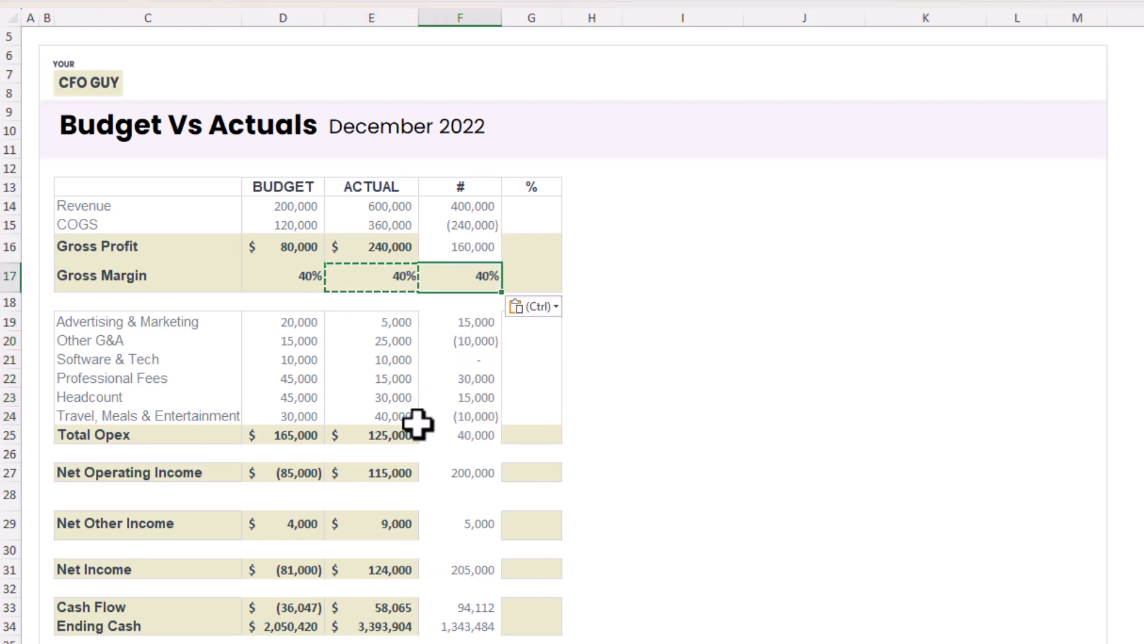
pyautogui.click(440, 470)
# Step: Copy the ACTUAL column range E14:E34 and paste only its formatting onto F14:F34
pyautogui.moveTo(386, 203); pyautogui.dragTo(387, 625)
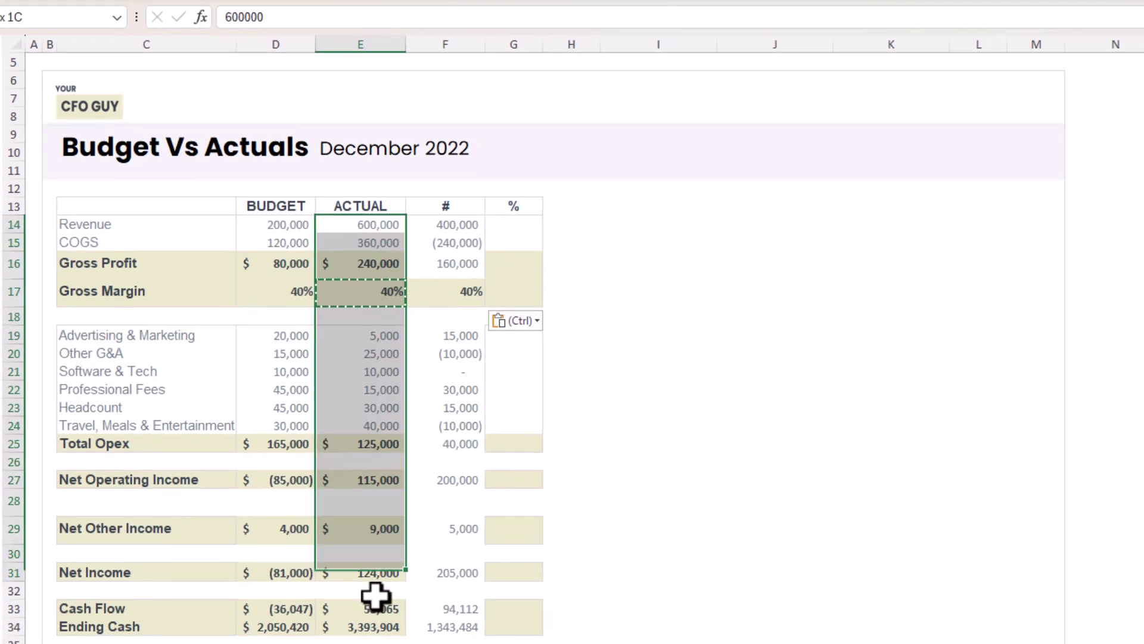
pyautogui.hotkey('ctrl', 'c')
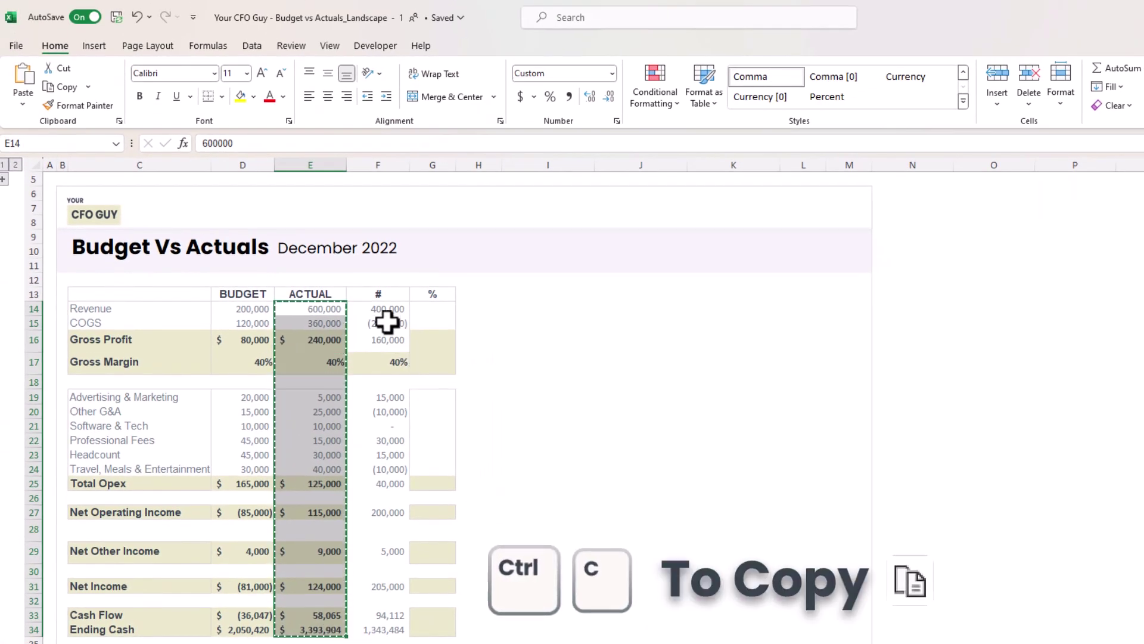
pyautogui.moveTo(387, 308); pyautogui.dragTo(386, 625)
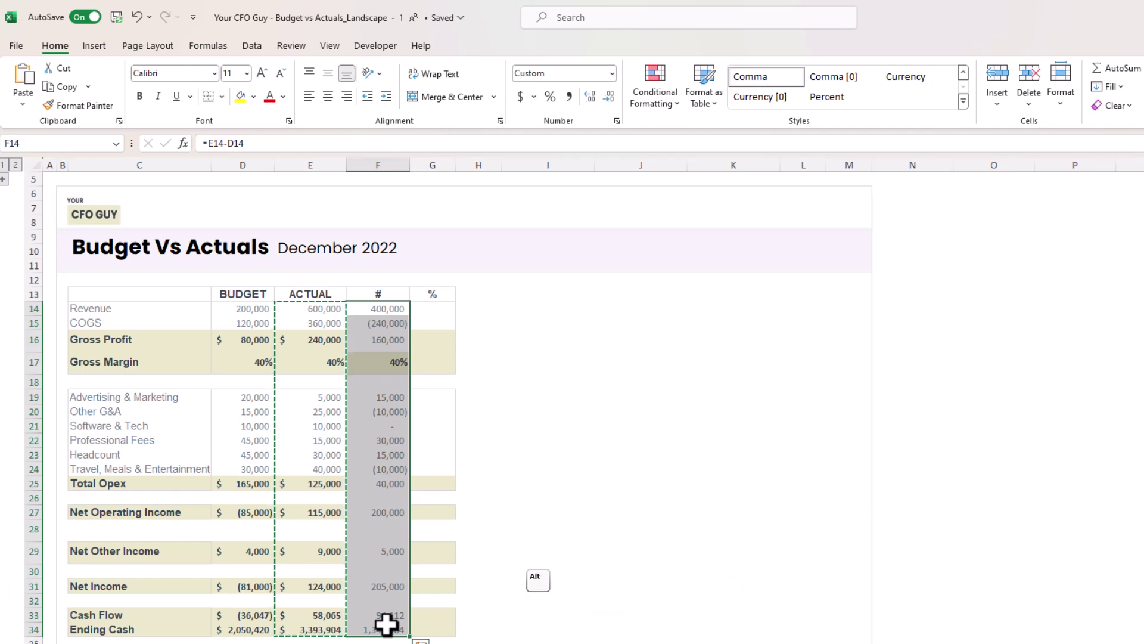
pyautogui.press('h')
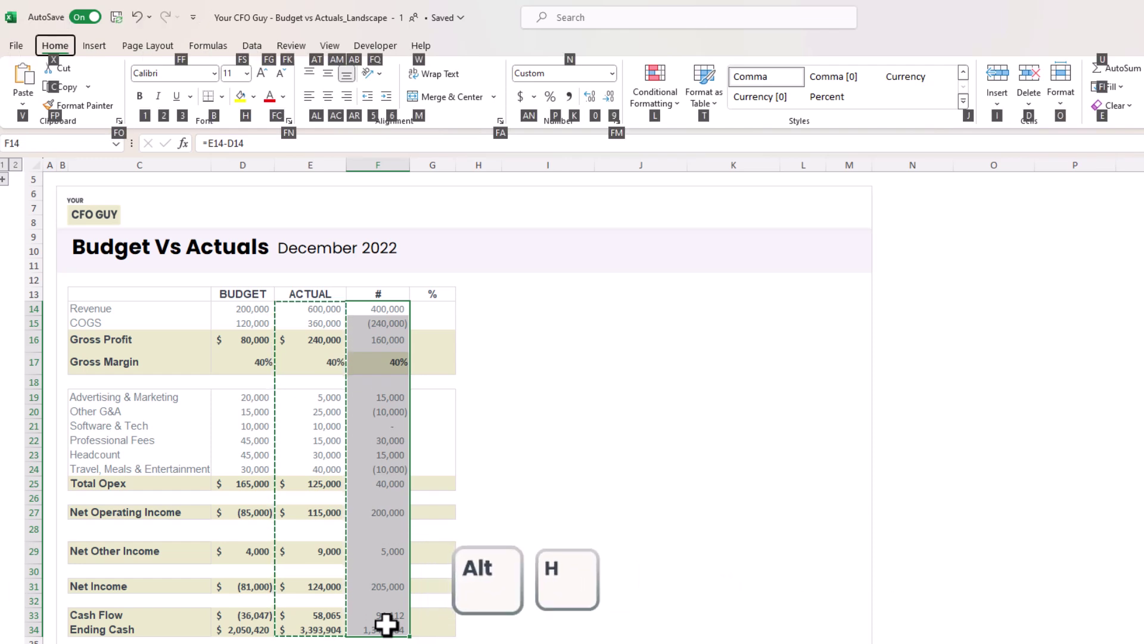
pyautogui.press('v')
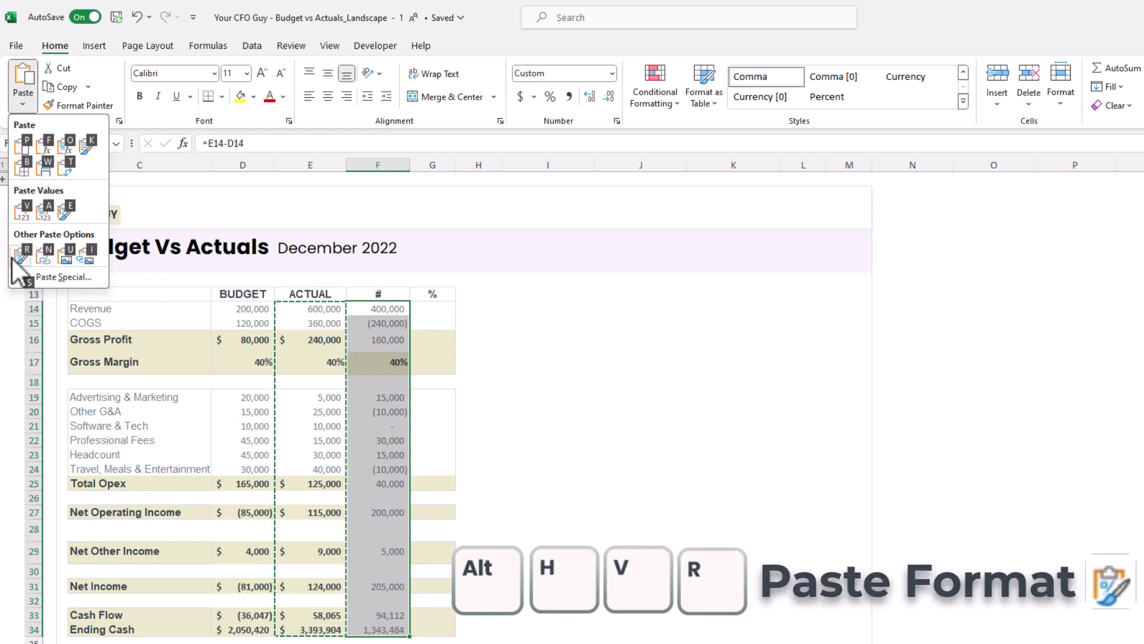
pyautogui.press('r')
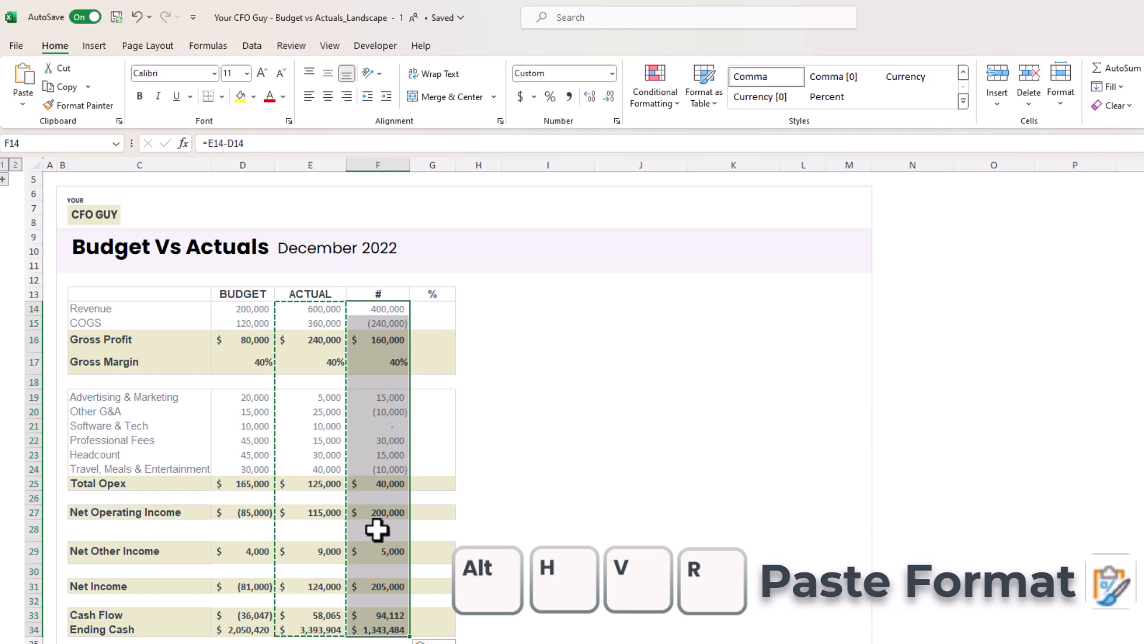
# Step: Review the # column variances from Revenue, COGS and Gross Profit down through Total Opex, Net Operating Income, Cash Flow and Ending Cash
pyautogui.click(382, 425)
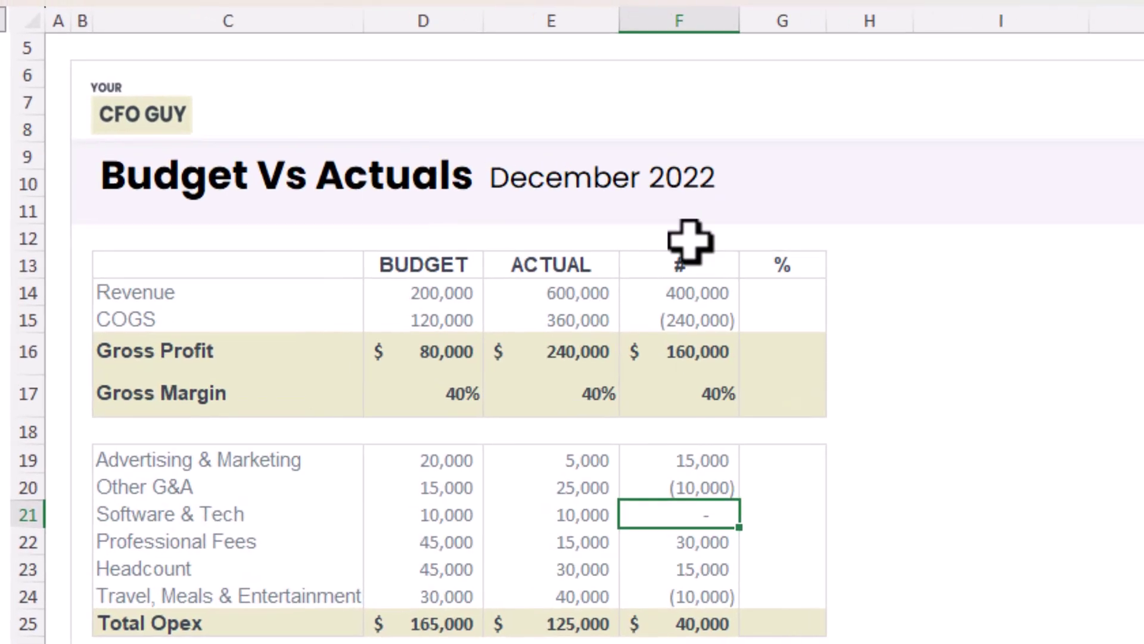
pyautogui.click(420, 167)
pyautogui.click(796, 340)
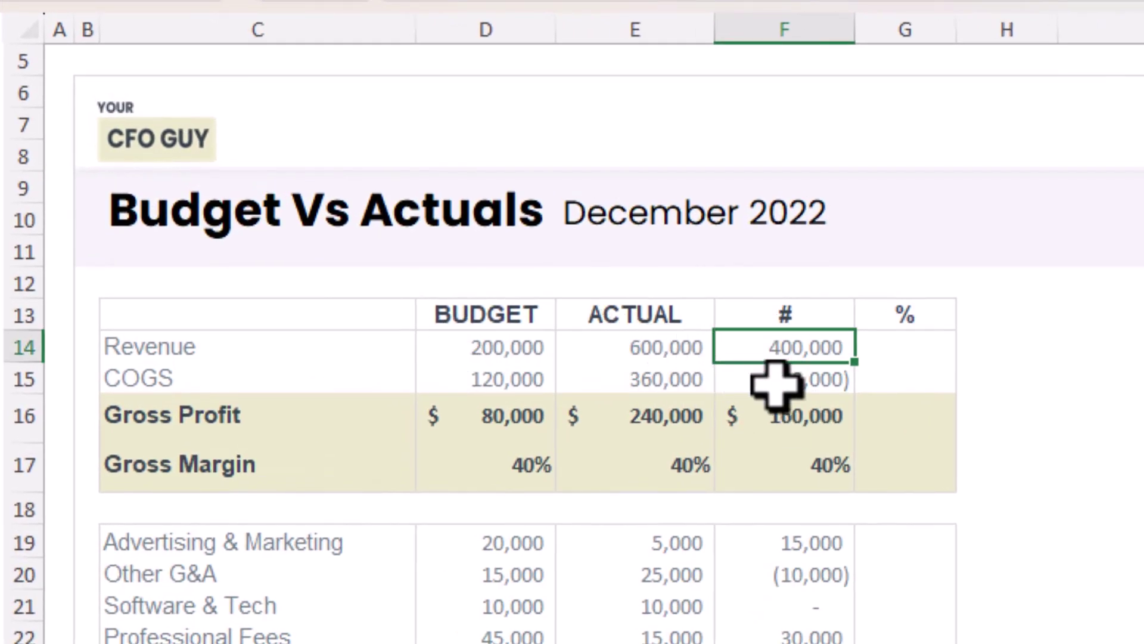
pyautogui.click(641, 382)
pyautogui.click(798, 380)
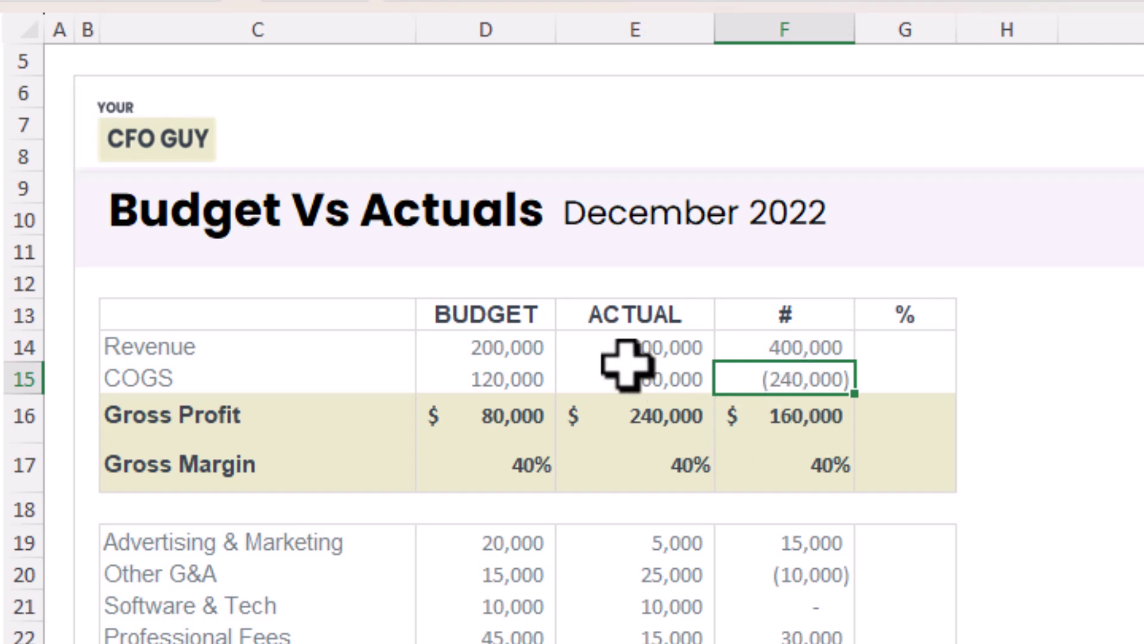
pyautogui.click(802, 421)
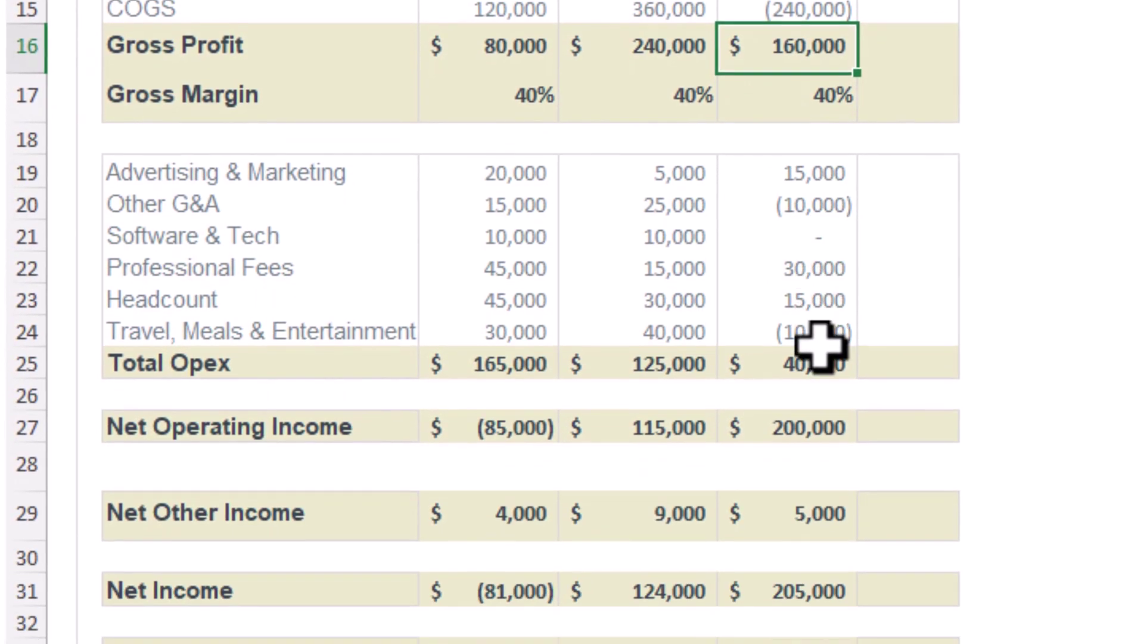
pyautogui.click(812, 620)
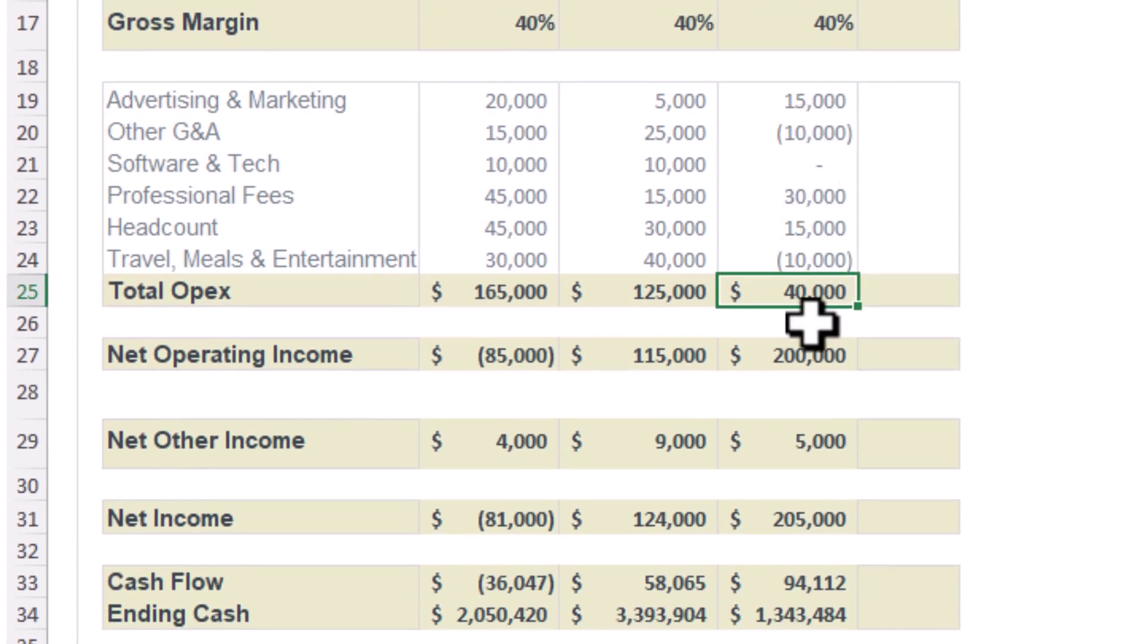
pyautogui.click(809, 356)
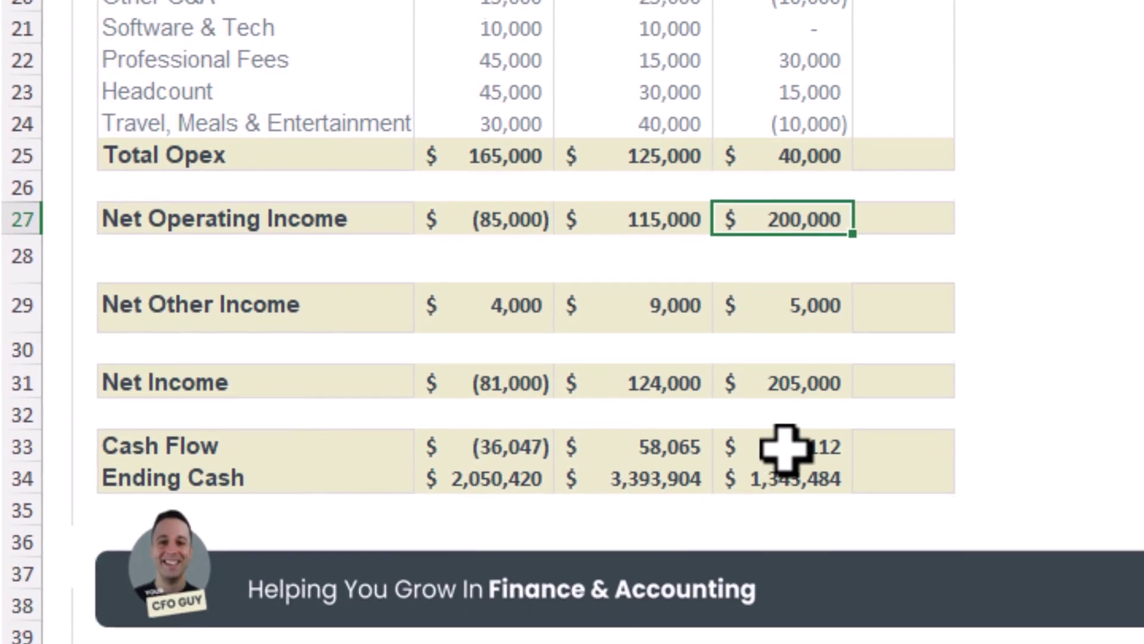
pyautogui.click(786, 587)
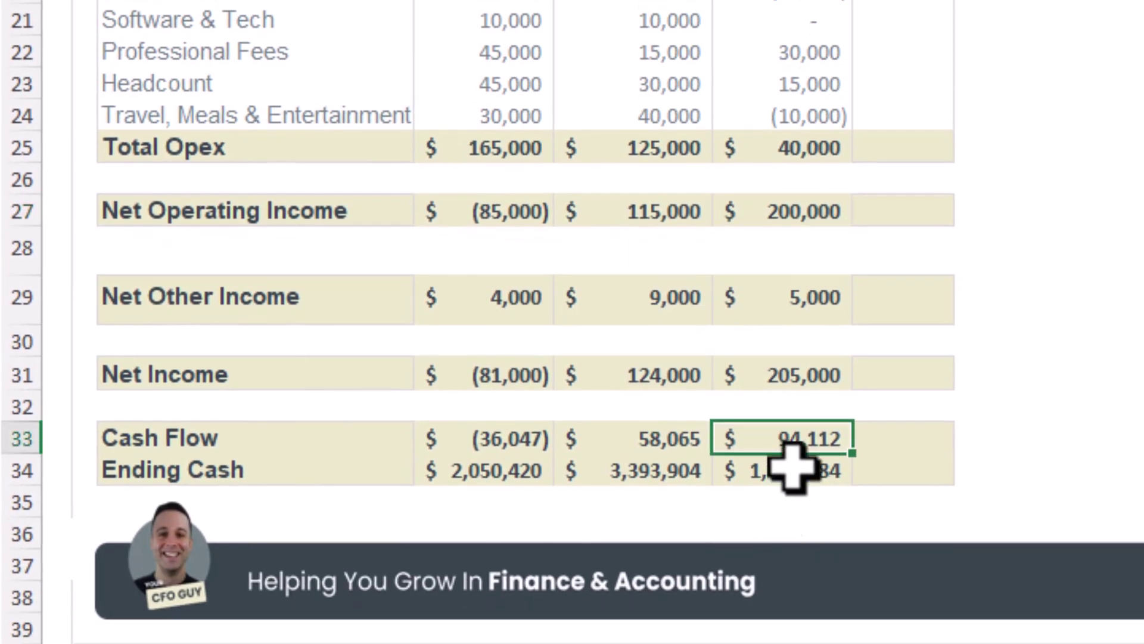
pyautogui.click(793, 469)
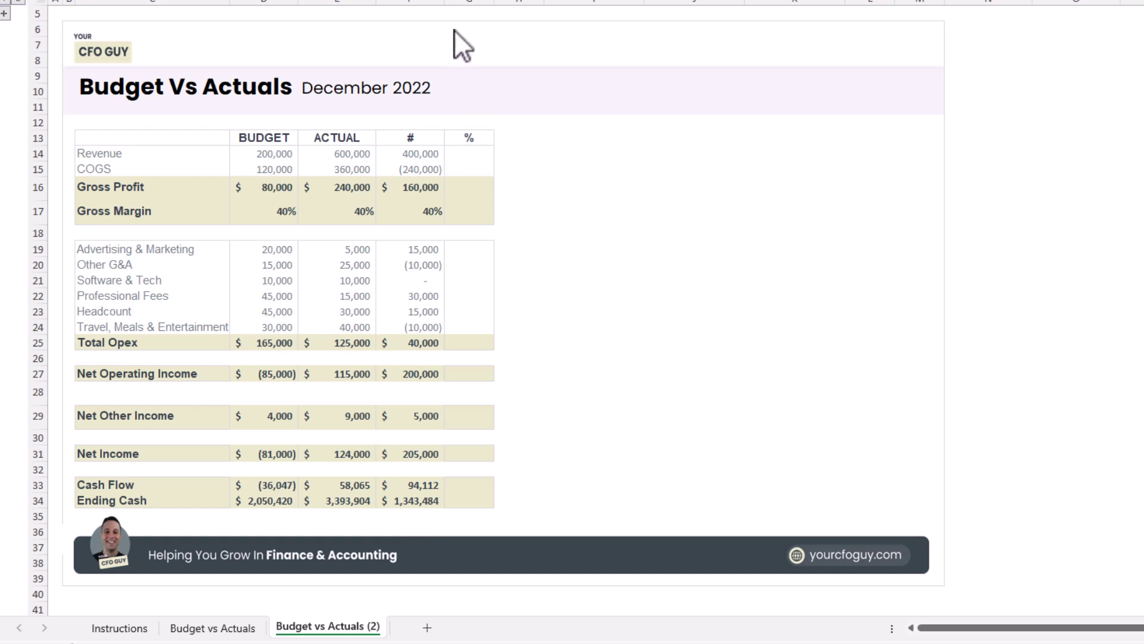
# Step: Enter the Revenue percentage variance formula =F14/D14 in G14
pyautogui.write('=')
pyautogui.press('Left')
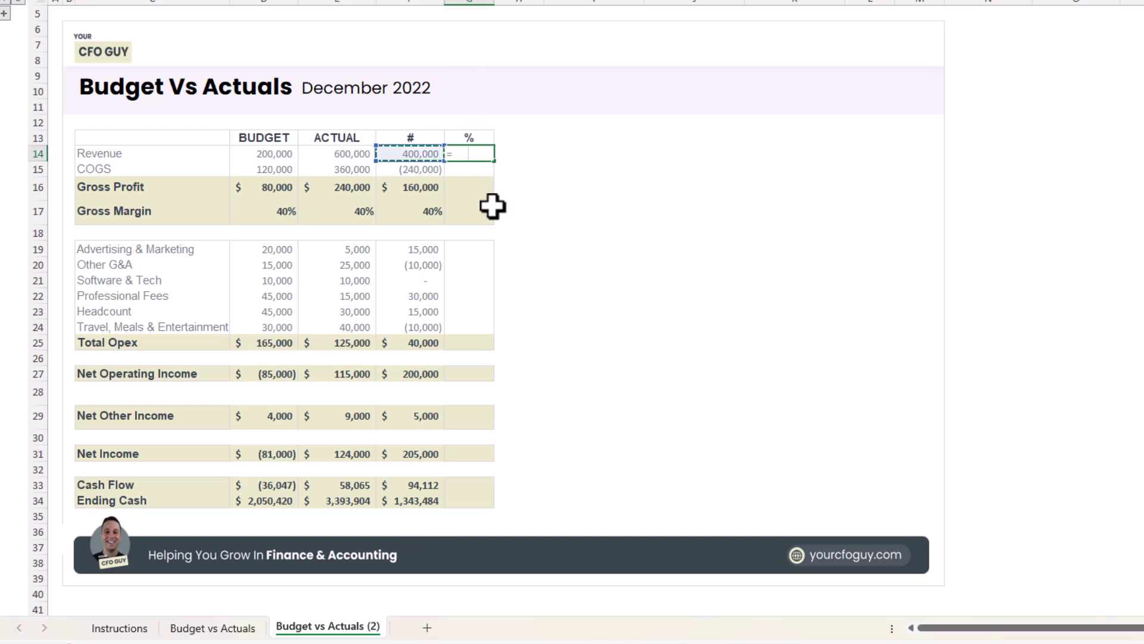
pyautogui.write('/')
pyautogui.press('Left')
pyautogui.press('Left')
pyautogui.press('Left')
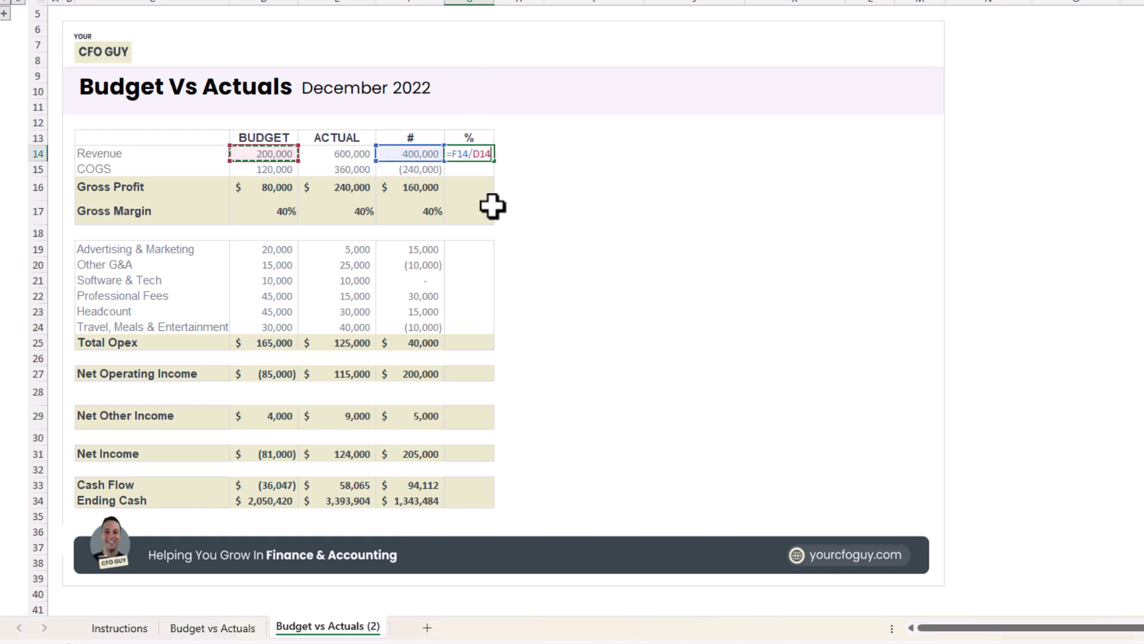
pyautogui.press('Return')
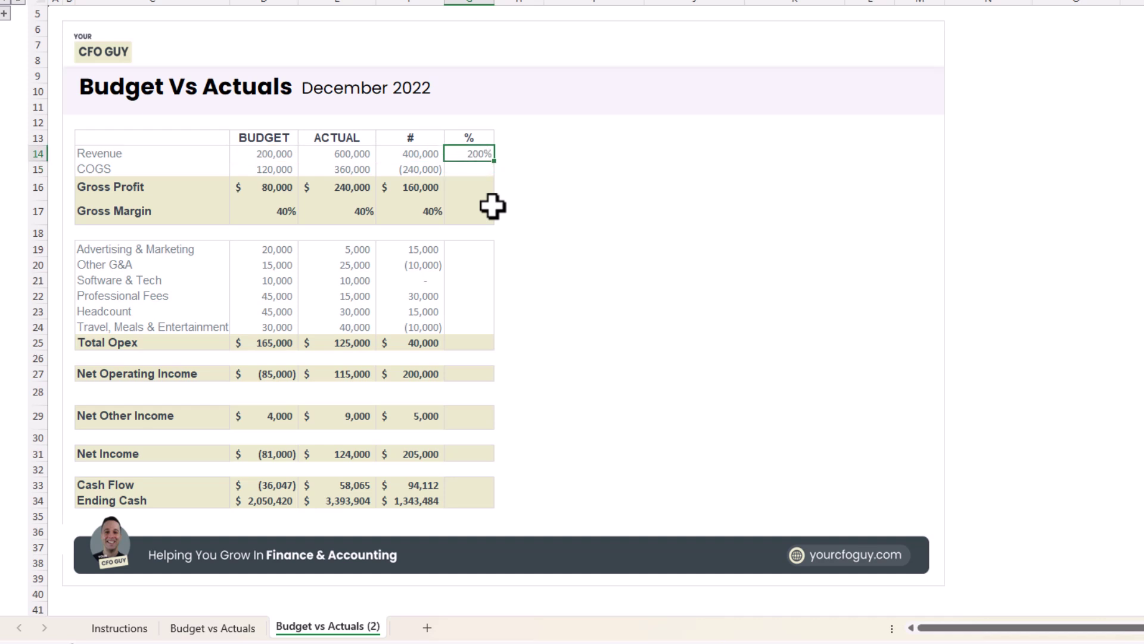
# Step: Copy the Revenue percentage formula from G14 to the Cash Flow row, G33
pyautogui.hotkey('ctrl', 'c')
pyautogui.press('Down')
pyautogui.press('Down')
pyautogui.press('Down')
pyautogui.press('Down')
pyautogui.press('Down')
pyautogui.press('Down')
pyautogui.press('Down')
pyautogui.press('Down')
pyautogui.press('Down')
pyautogui.press('Down')
pyautogui.press('Down')
pyautogui.press('Down')
pyautogui.press('Down')
pyautogui.press('Down')
pyautogui.press('Down')
pyautogui.press('Down')
pyautogui.press('Down')
pyautogui.press('Down')
pyautogui.press('Down')
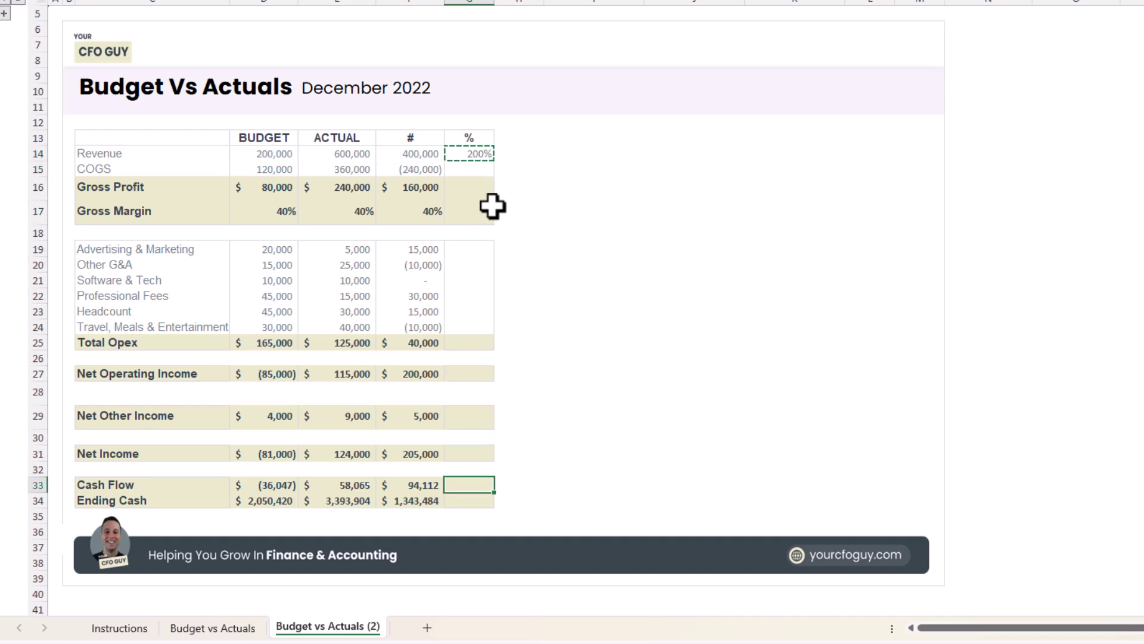
pyautogui.hotkey('ctrl', 'v')
pyautogui.press('Down')
pyautogui.press('Down')
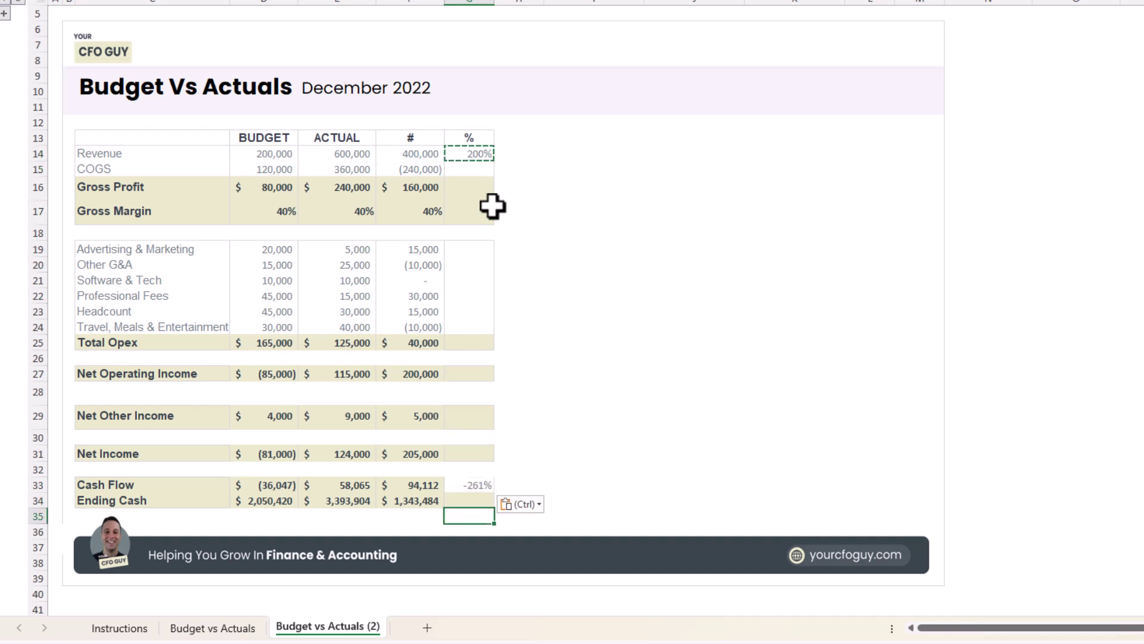
# Step: Check the Cash Flow variance and budget cells, F33 and D33, against the references in the G33 formula
pyautogui.click(427, 472)
pyautogui.click(428, 483)
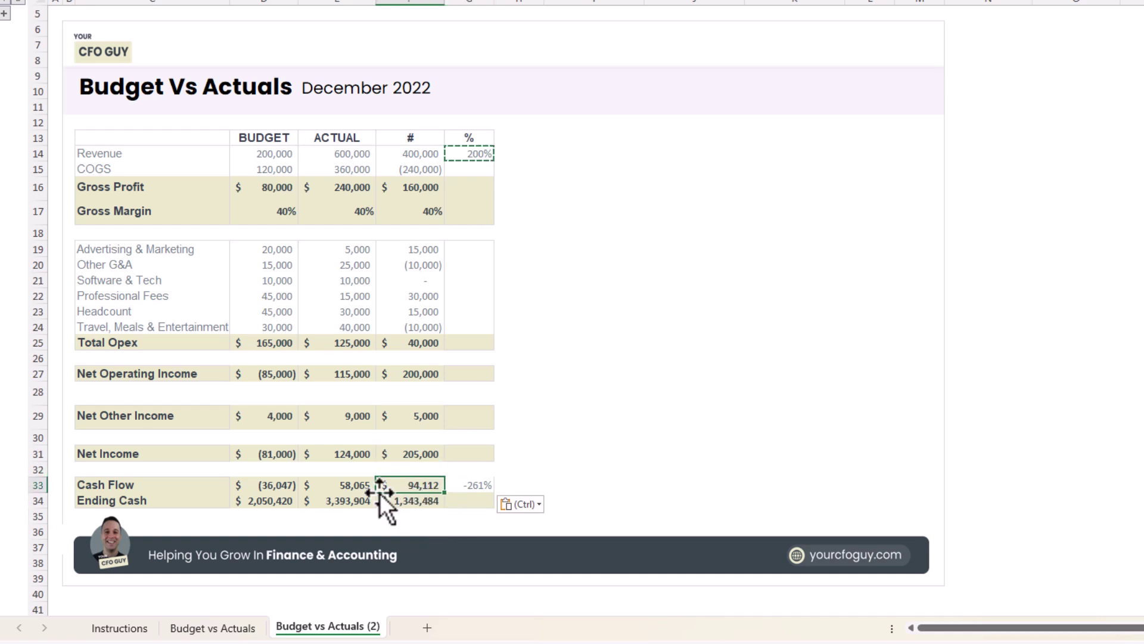
pyautogui.click(250, 484)
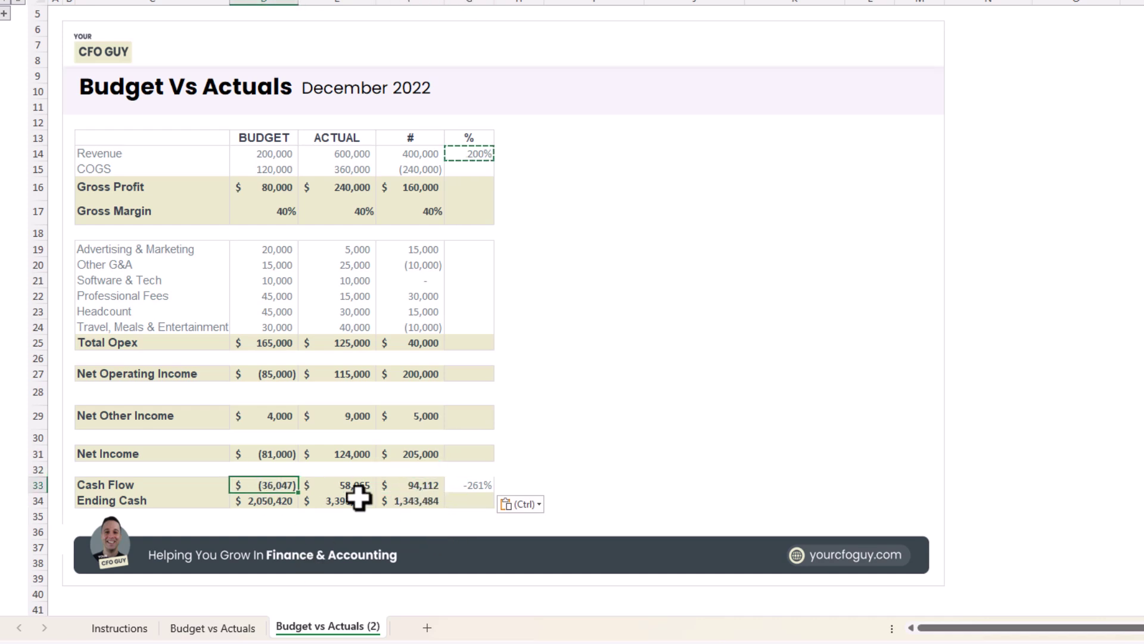
pyautogui.doubleClick(478, 483)
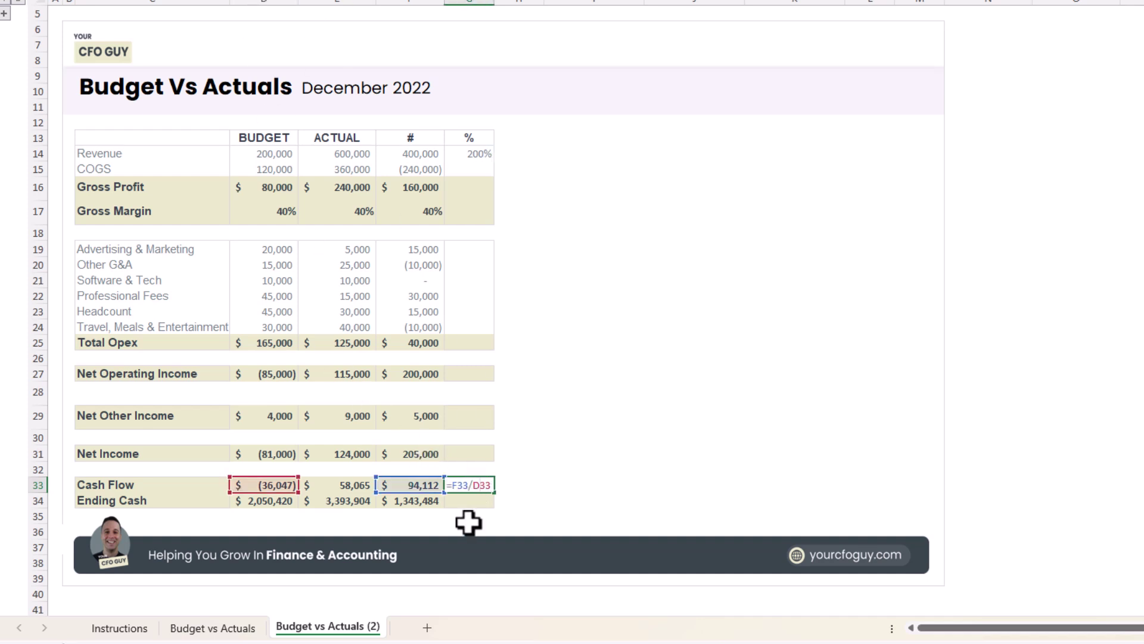
pyautogui.hotkey('ctrl', 'Return')
# Step: Replace the Cash Flow percentage formula in G33 with =IFERROR(F33/ABS(D33),0)
pyautogui.write('=')
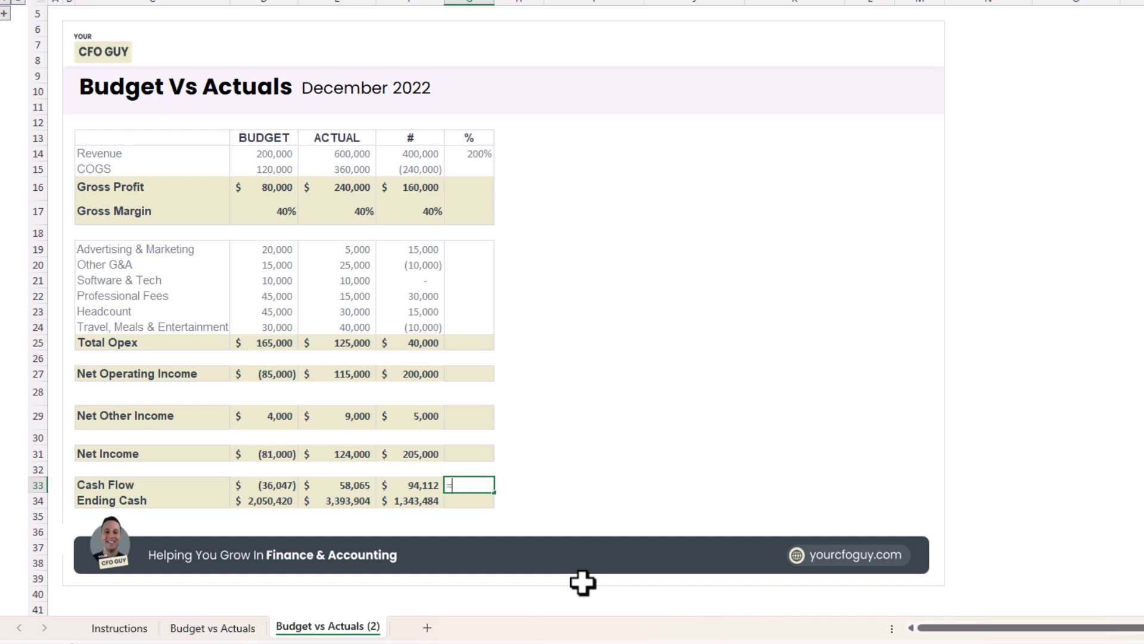
pyautogui.write('iferror')
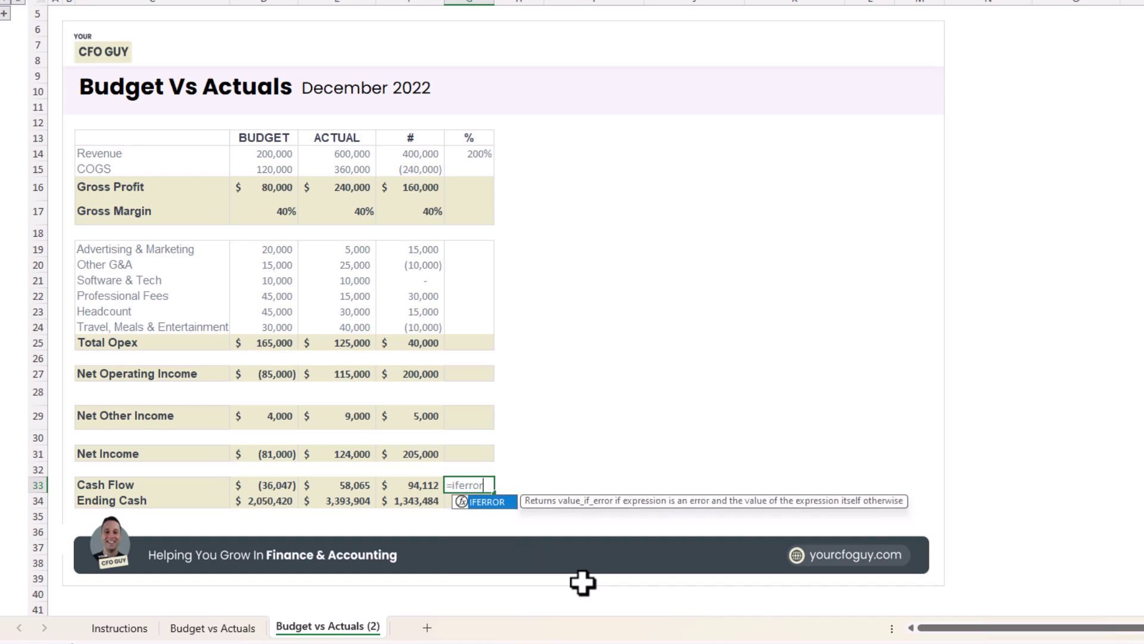
pyautogui.write('(')
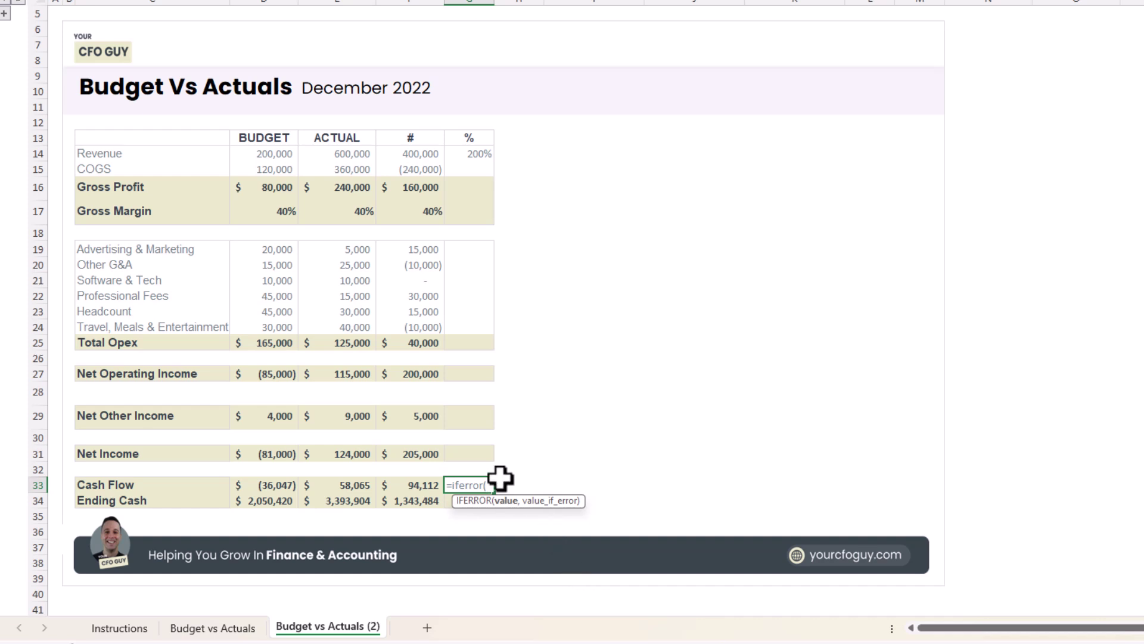
pyautogui.click(421, 484)
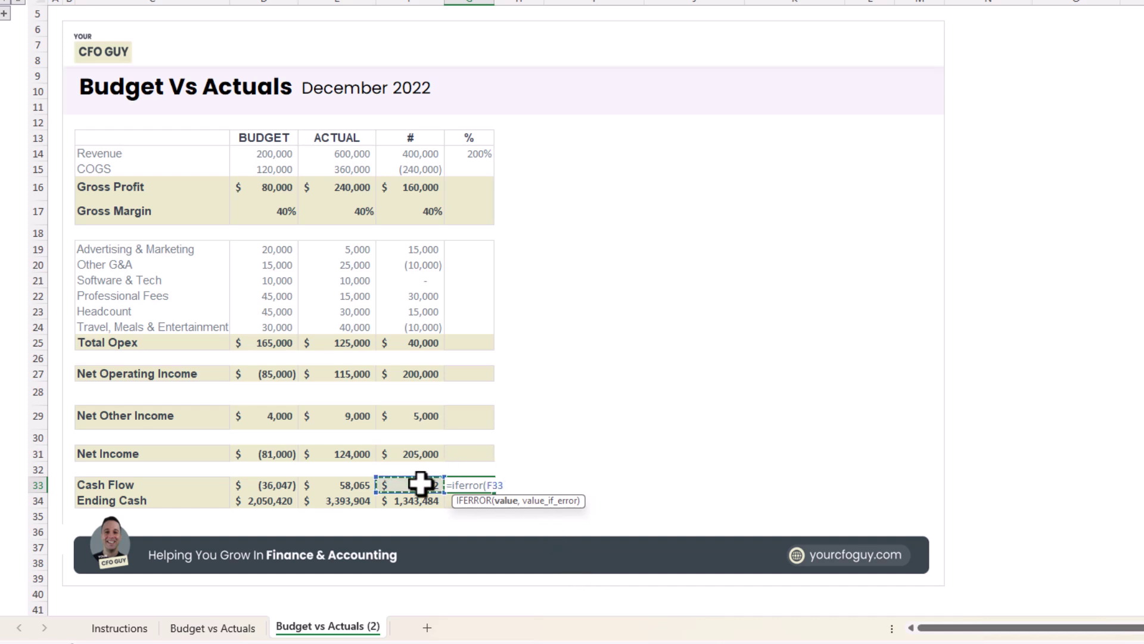
pyautogui.write('/abs(')
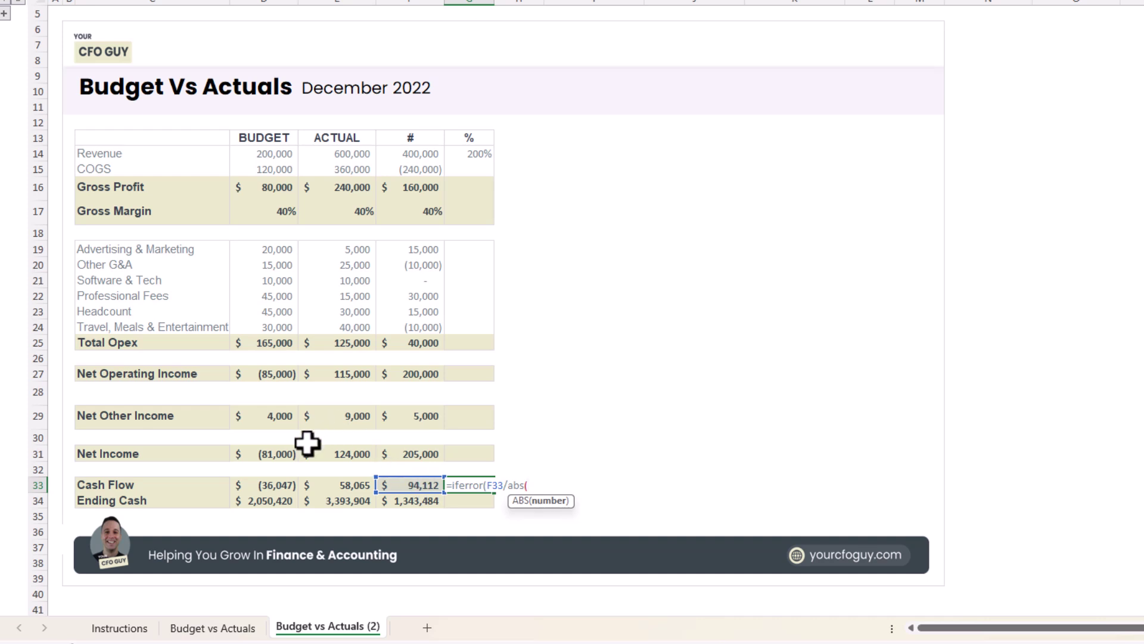
pyautogui.click(277, 483)
pyautogui.write(')')
pyautogui.press('Return')
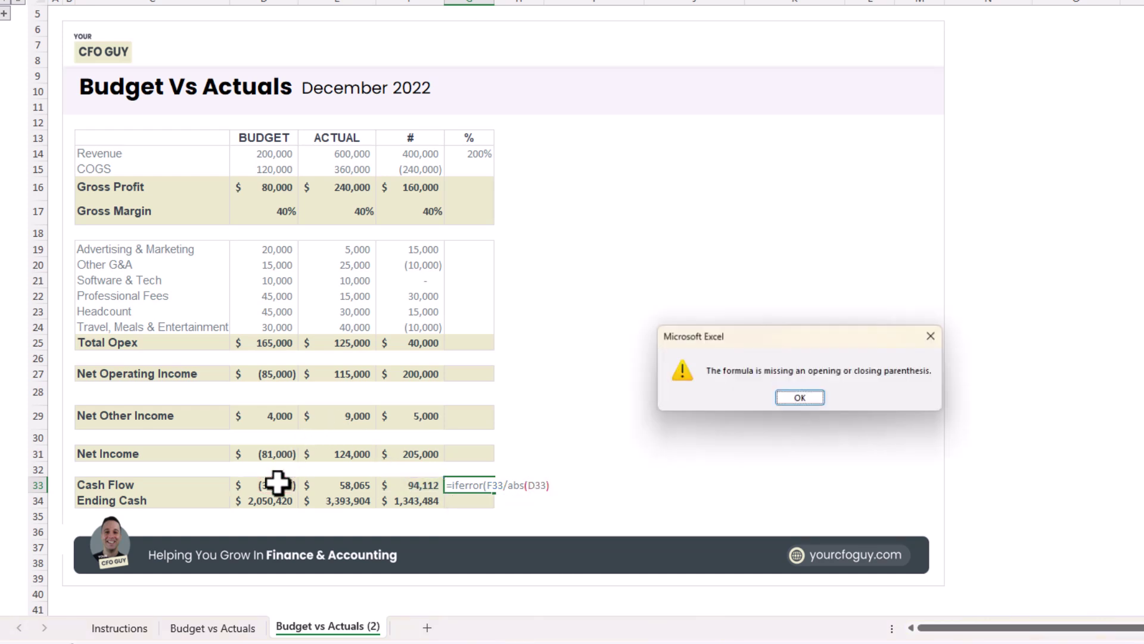
pyautogui.press('Return')
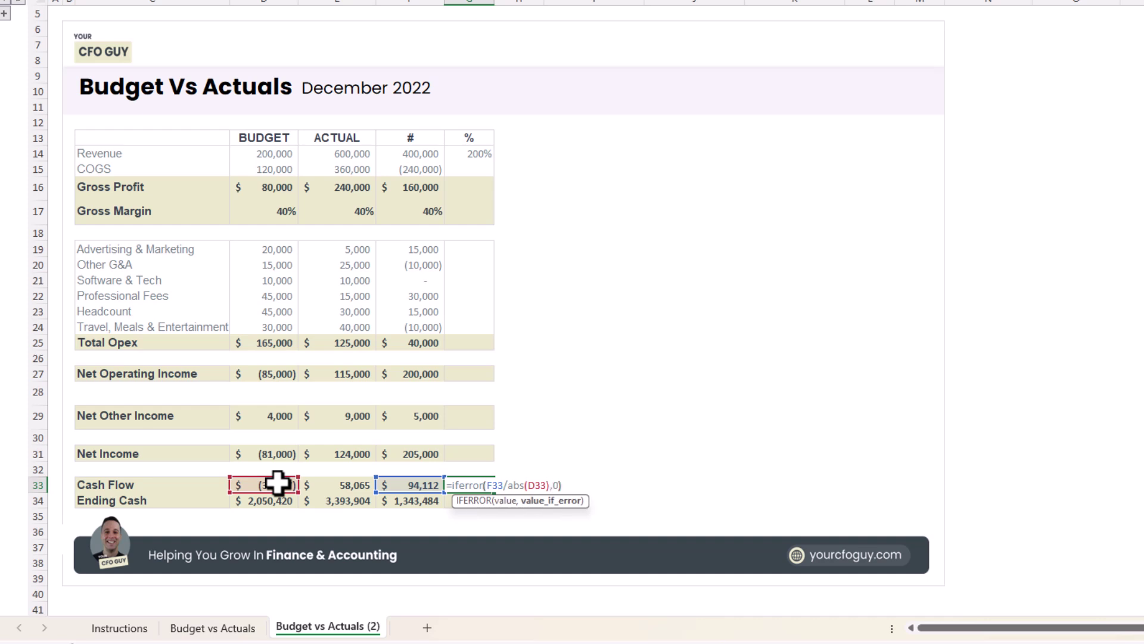
pyautogui.press('End')
pyautogui.press('Return')
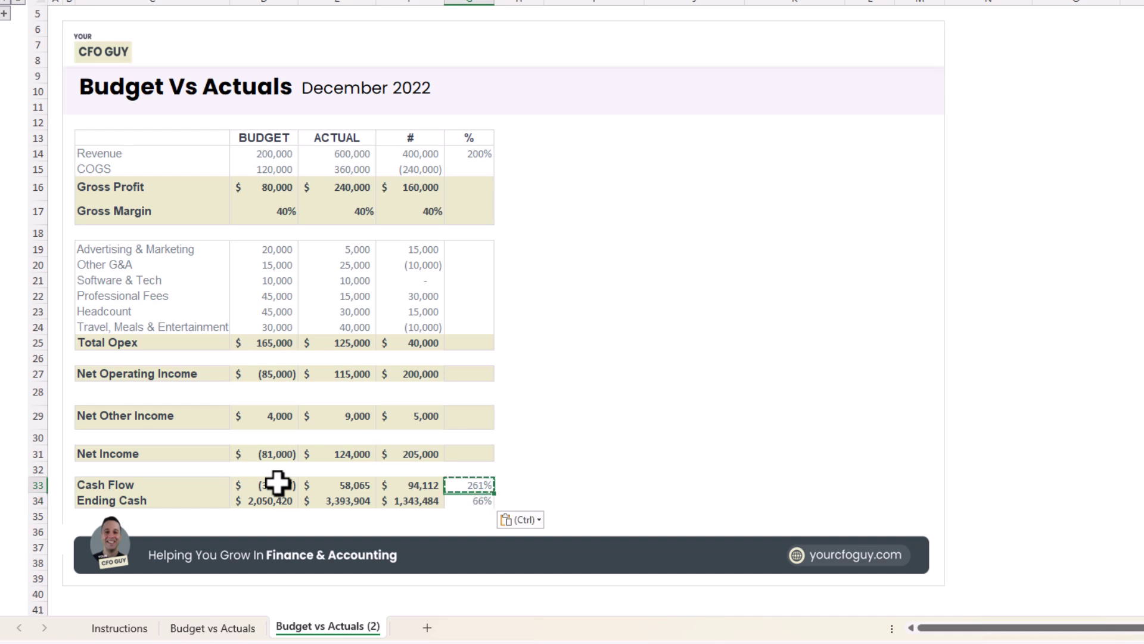
# Step: Copy the Cash Flow percentage formula to Ending Cash, Net Income, Net Other Income and Net Operating Income in the % column
pyautogui.hotkey('ctrl', 'v')
pyautogui.press('Up')
pyautogui.press('Up')
pyautogui.hotkey('ctrl', 'v')
pyautogui.press('Up')
pyautogui.press('Up')
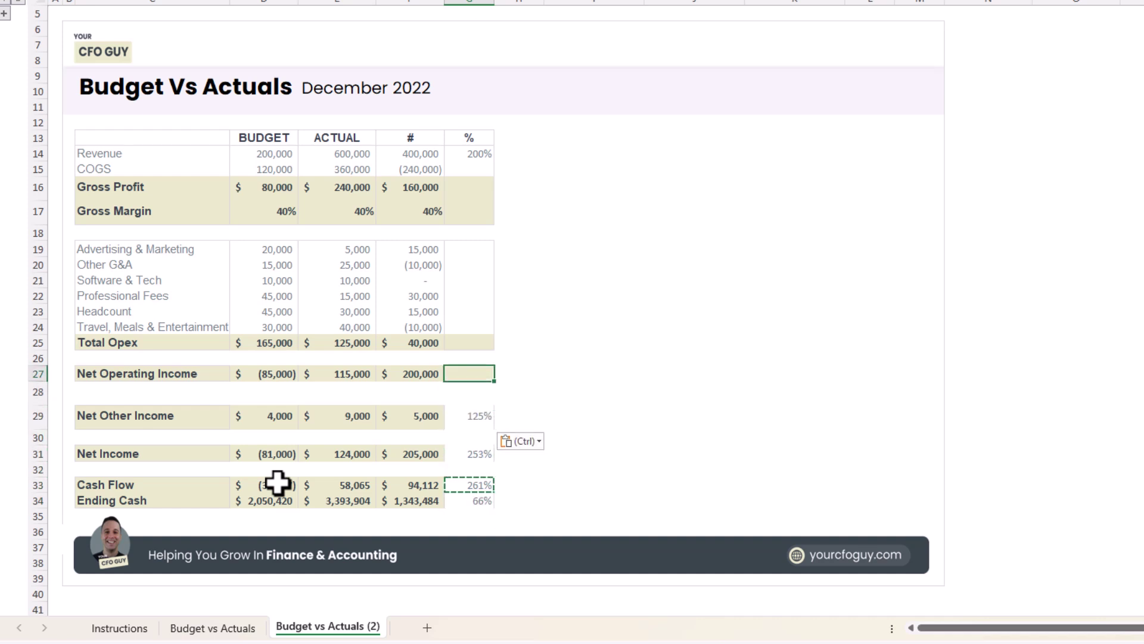
pyautogui.hotkey('ctrl', 'v')
# Step: Paste the percentage formula into the operating expense lines and Total Opex, G19:G25
pyautogui.press('Up')
pyautogui.press('Up')
pyautogui.hotkey('shift', 'Up')
pyautogui.hotkey('shift', 'Up')
pyautogui.hotkey('shift', 'Up')
pyautogui.hotkey('shift', 'Up')
pyautogui.hotkey('shift', 'Up')
pyautogui.hotkey('shift', 'Up')
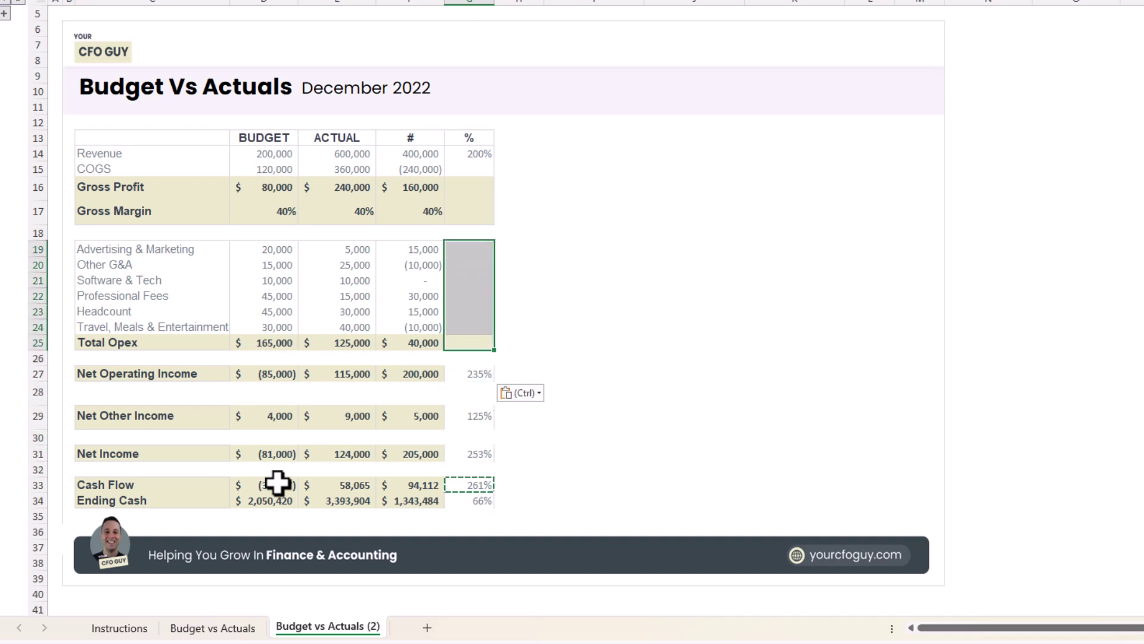
pyautogui.hotkey('ctrl', 'v')
# Step: Paste the percentage formula into the Revenue through Gross Margin rows, G14:G17
pyautogui.press('Up')
pyautogui.press('Up')
pyautogui.press('Up')
pyautogui.press('Up')
pyautogui.press('Up')
pyautogui.hotkey('shift', 'Up')
pyautogui.hotkey('shift', 'Up')
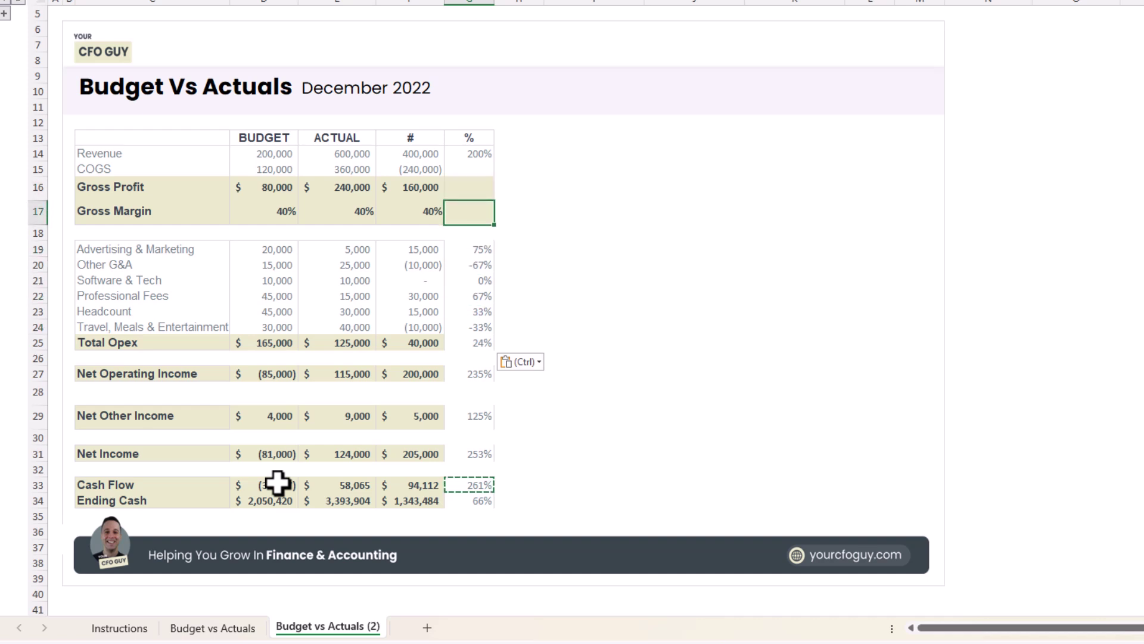
pyautogui.hotkey('shift', 'Up')
pyautogui.hotkey('ctrl', 'v')
pyautogui.press('Down')
pyautogui.press('Down')
pyautogui.press('Down')
pyautogui.press('Down')
pyautogui.press('Down')
pyautogui.press('Down')
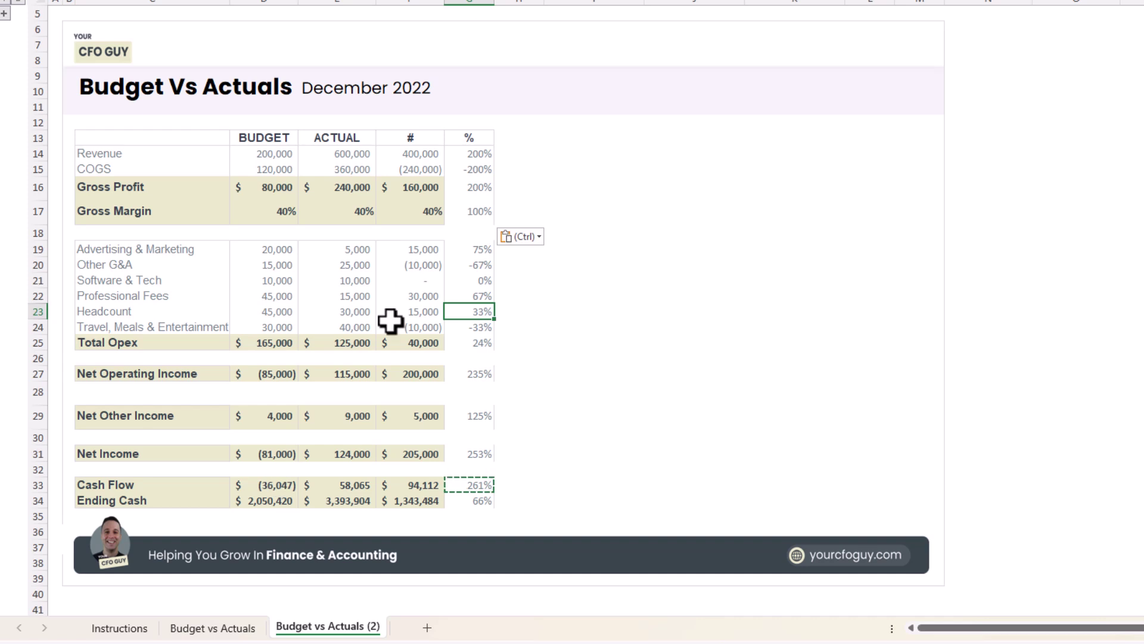
# Step: Copy the # column range F14:F34 and paste only its formatting onto G14:G34
pyautogui.click(427, 156)
pyautogui.keyDown('shift'); pyautogui.click(421, 499); pyautogui.keyUp('shift')
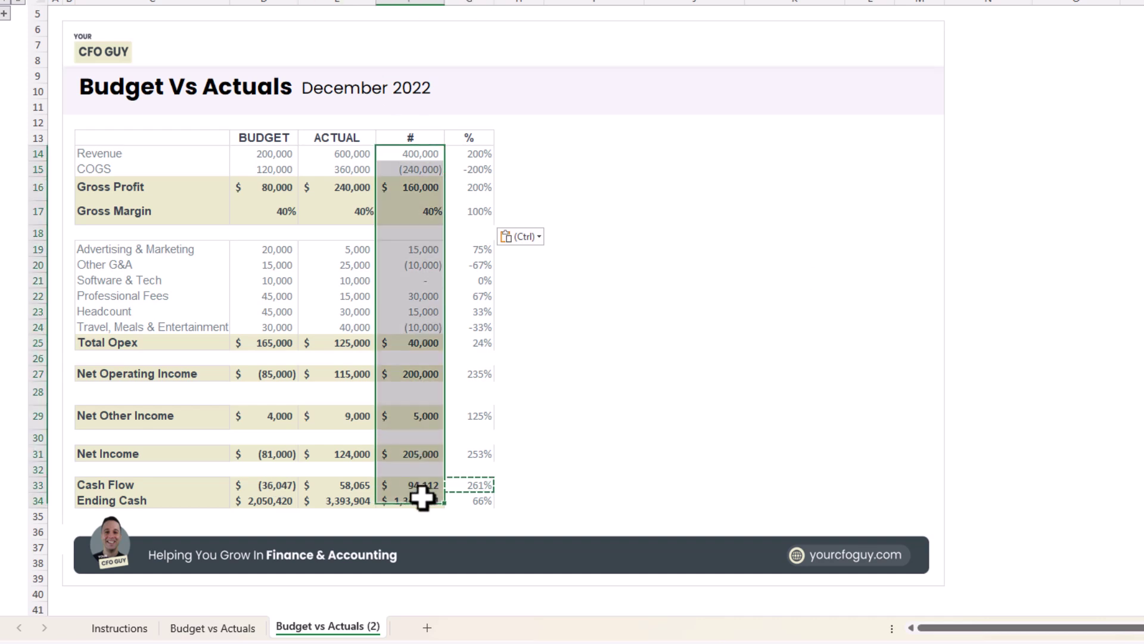
pyautogui.hotkey('ctrl', 'c')
pyautogui.moveTo(472, 157); pyautogui.dragTo(468, 503)
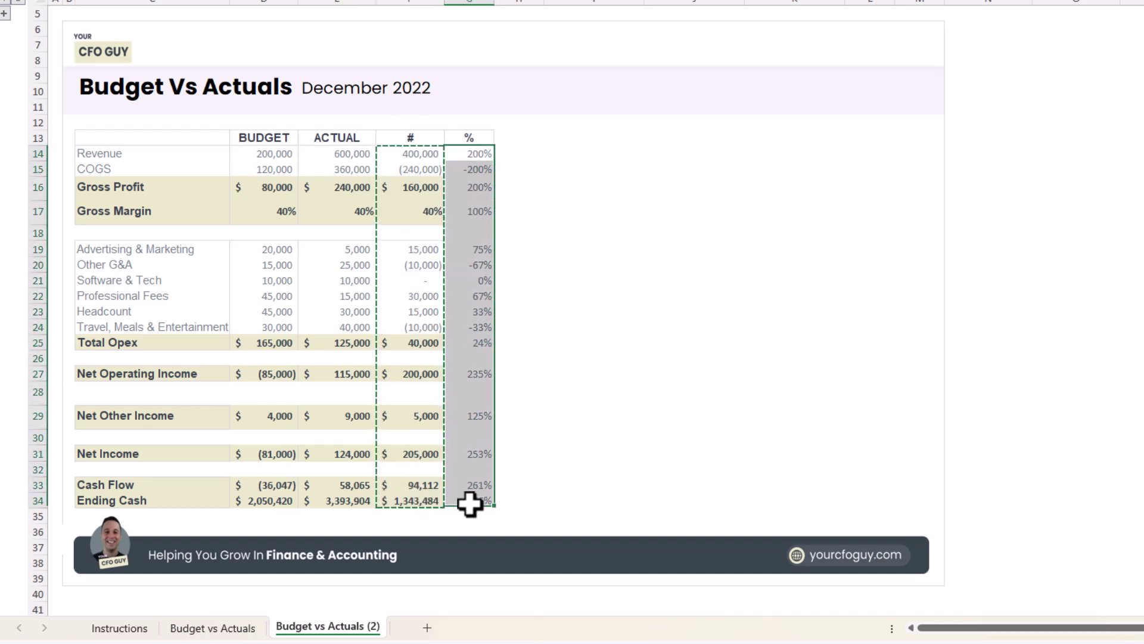
pyautogui.press('alt')
pyautogui.press('h')
pyautogui.press('v')
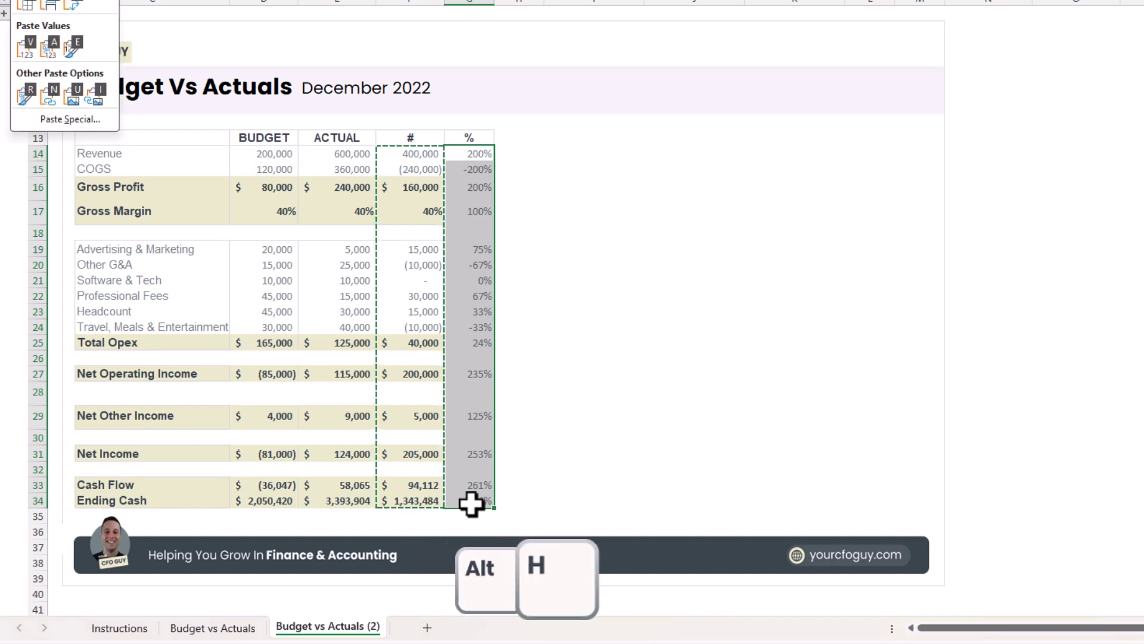
pyautogui.press('r')
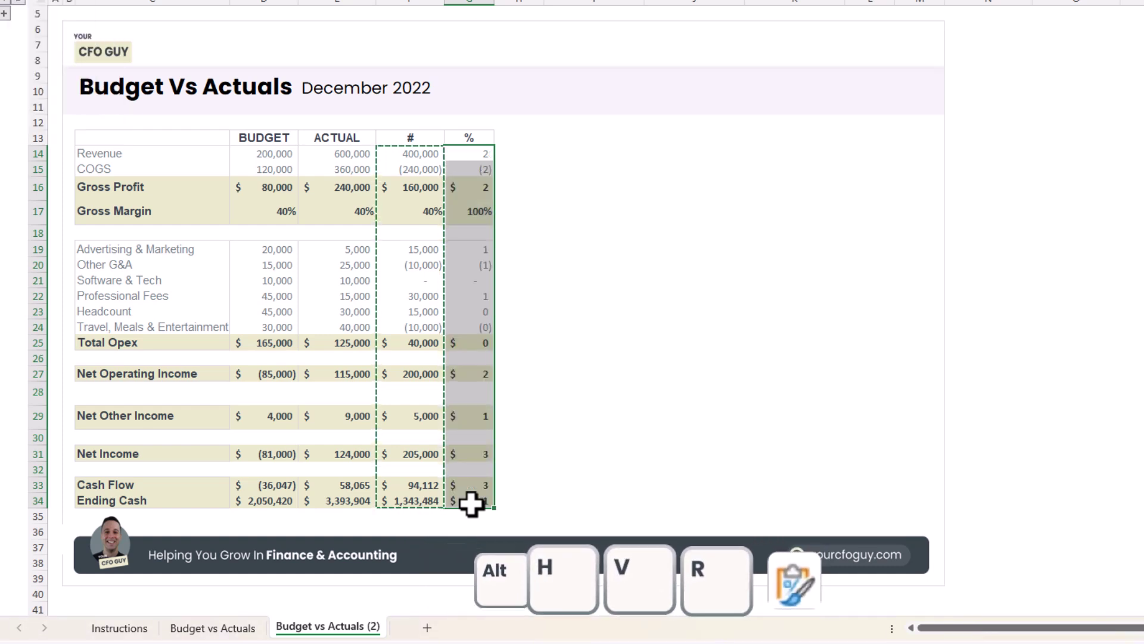
# Step: Apply the percent number format to the % column range G14:G34
pyautogui.press('alt')
pyautogui.press('h')
pyautogui.press('p')
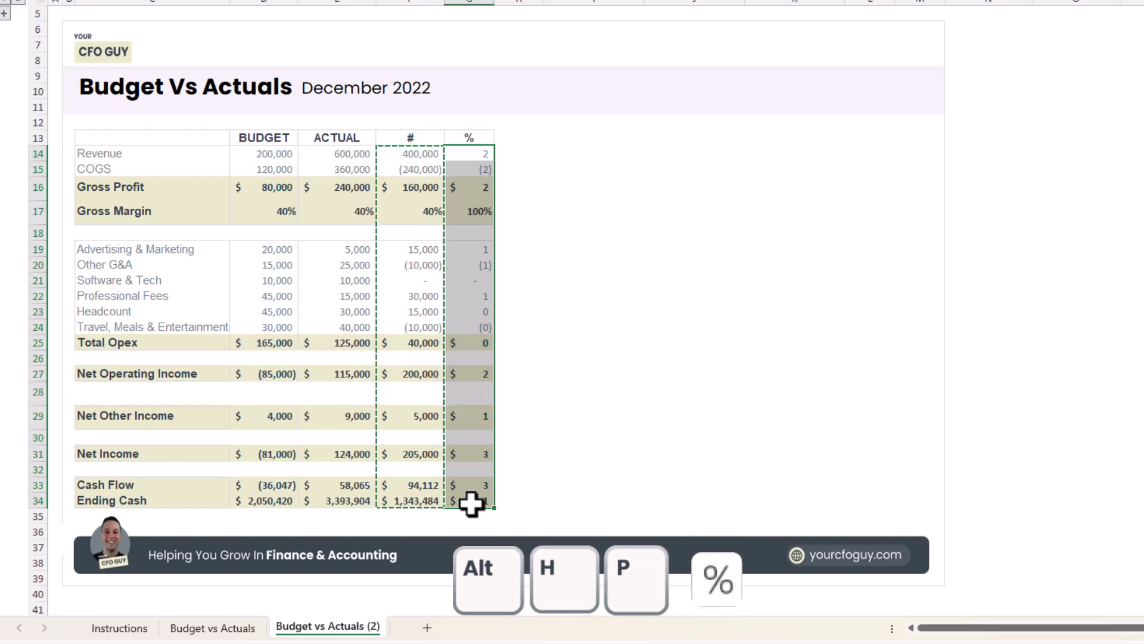
pyautogui.press('Escape')
# Step: Review the % column from Revenue and Gross Margin down through the operating expenses to Net Other Income
pyautogui.press('Down')
pyautogui.press('Down')
pyautogui.press('Down')
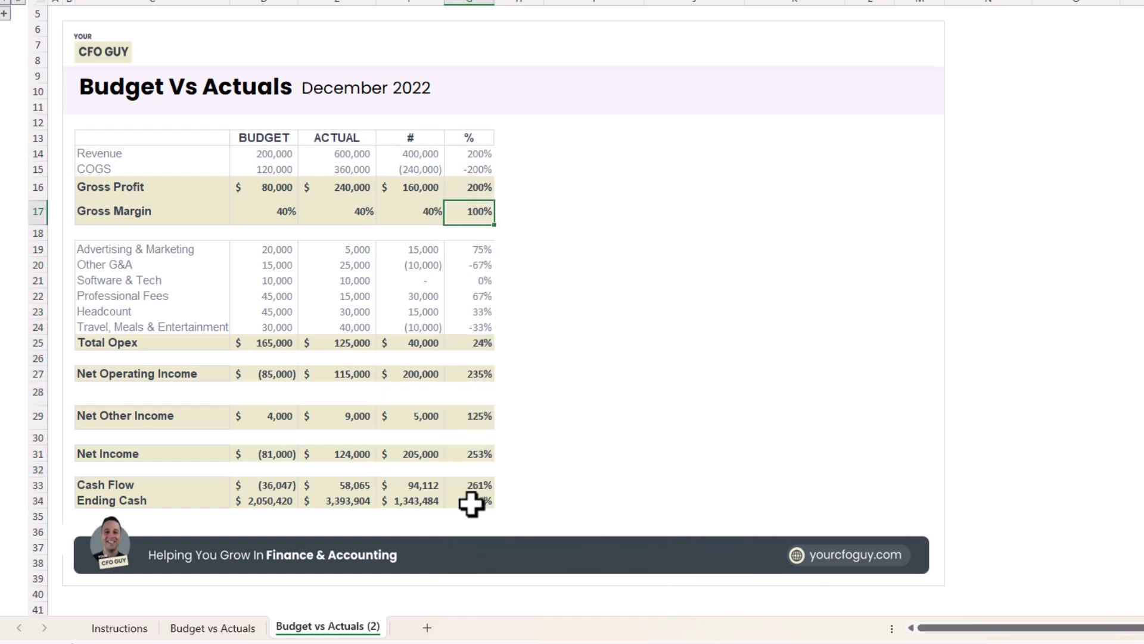
pyautogui.press('Up')
pyautogui.press('Up')
pyautogui.press('Up')
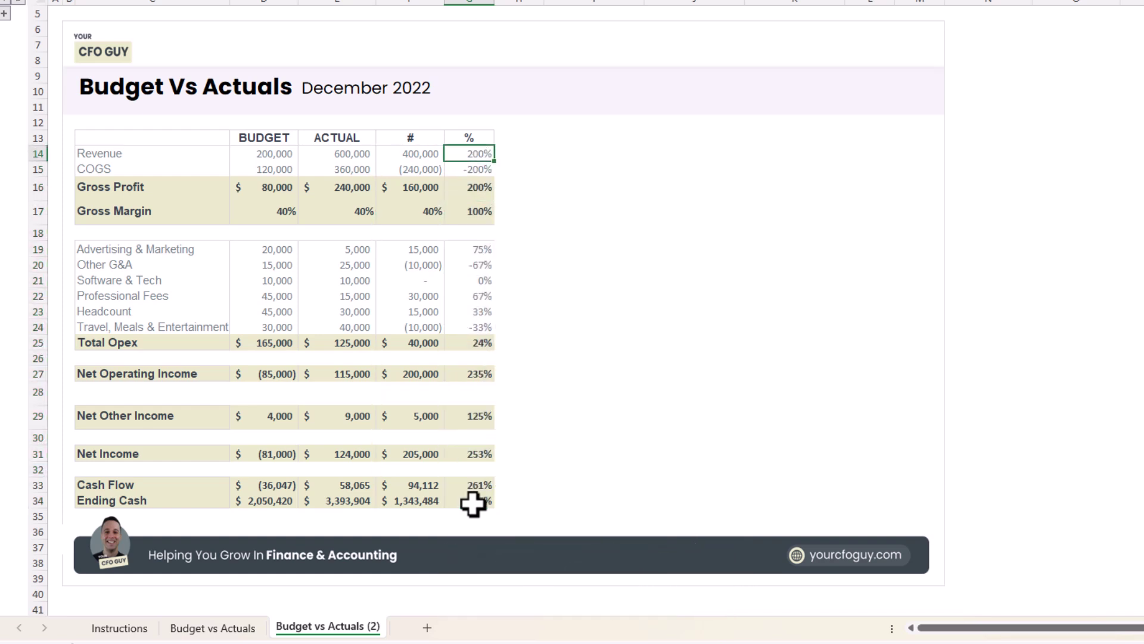
pyautogui.hotkey('ctrl', 'shift', 'Down')
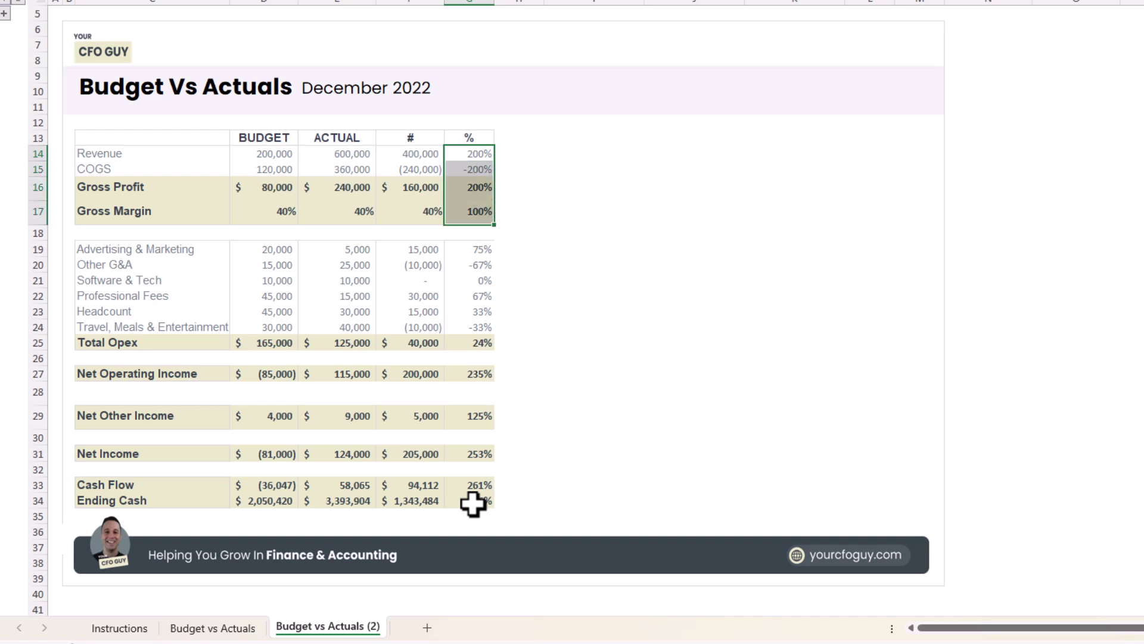
pyautogui.press('Down')
pyautogui.press('Down')
pyautogui.press('Down')
pyautogui.press('Down')
pyautogui.press('Down')
pyautogui.hotkey('ctrl', 'shift', 'Down')
pyautogui.hotkey('ctrl', 'Down')
pyautogui.hotkey('ctrl', 'Down')
pyautogui.hotkey('ctrl', 'Down')
pyautogui.hotkey('ctrl', 'Down')
pyautogui.hotkey('ctrl', 'Down')
pyautogui.hotkey('ctrl', 'Down')
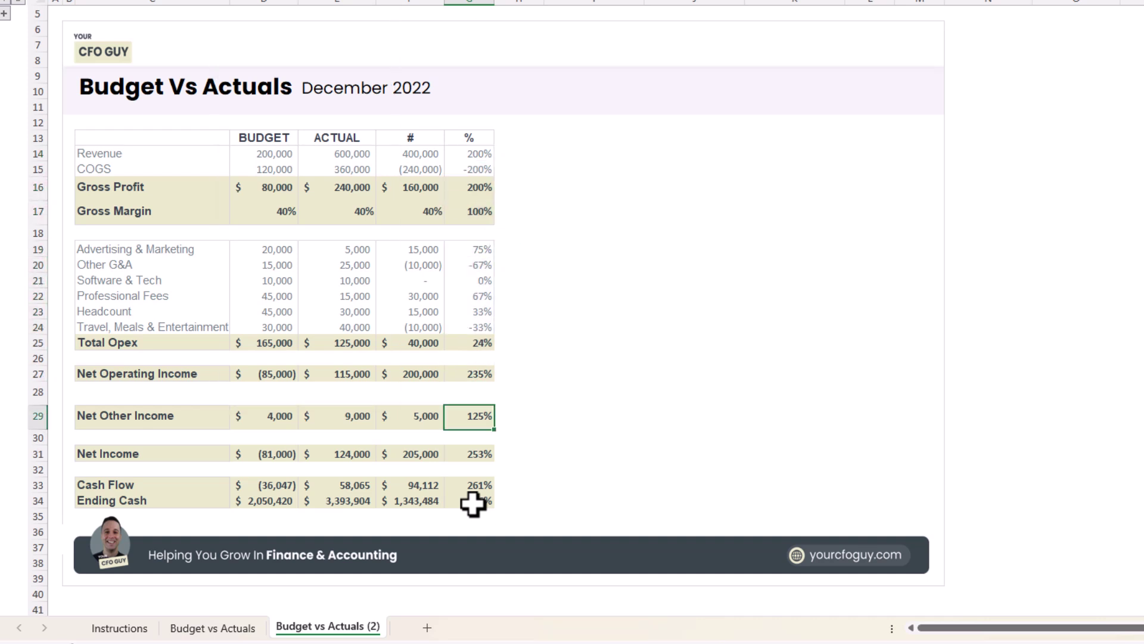
pyautogui.press('Down')
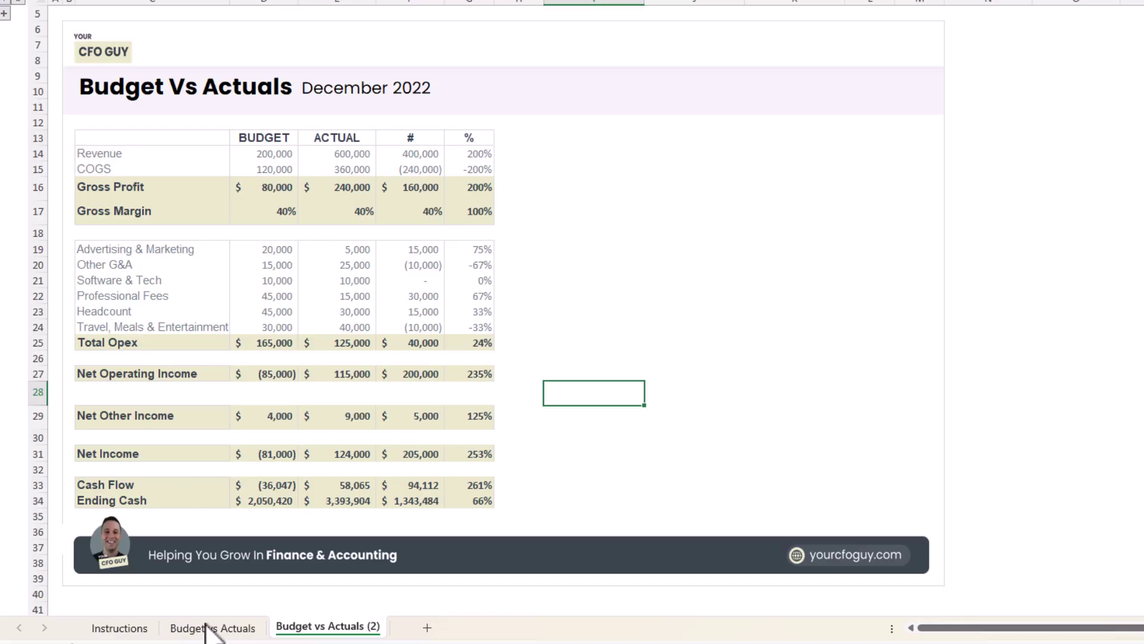
# Step: Open the Budget vs Actuals sheet and recalculate its figures several times to watch how the ring charts respond
pyautogui.click(240, 629)
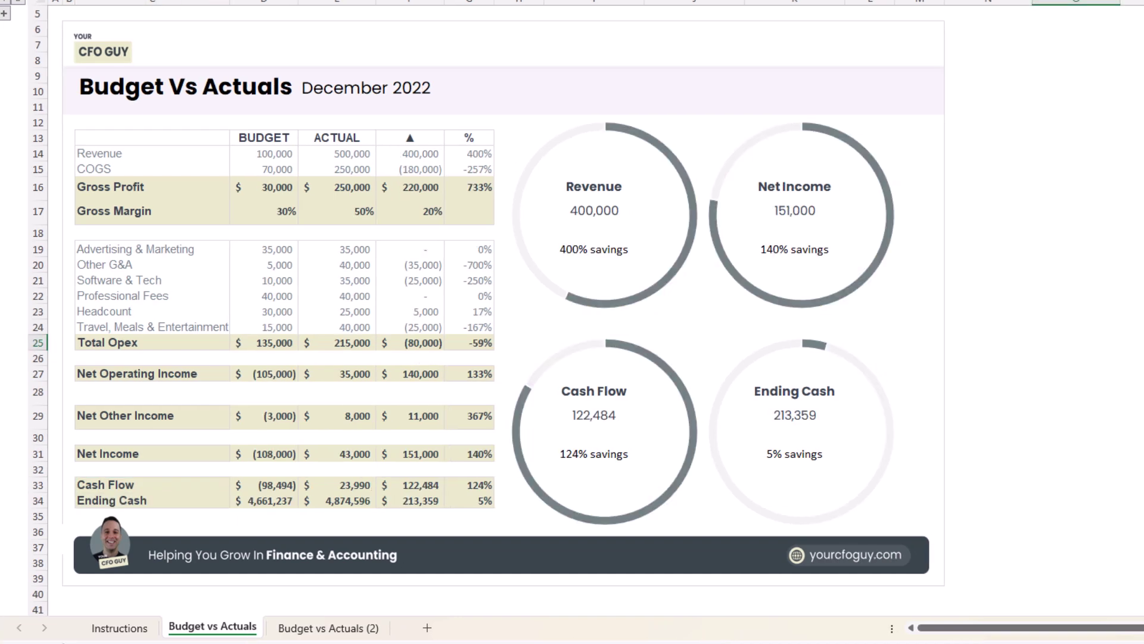
pyautogui.press('Return')
pyautogui.press('Return')
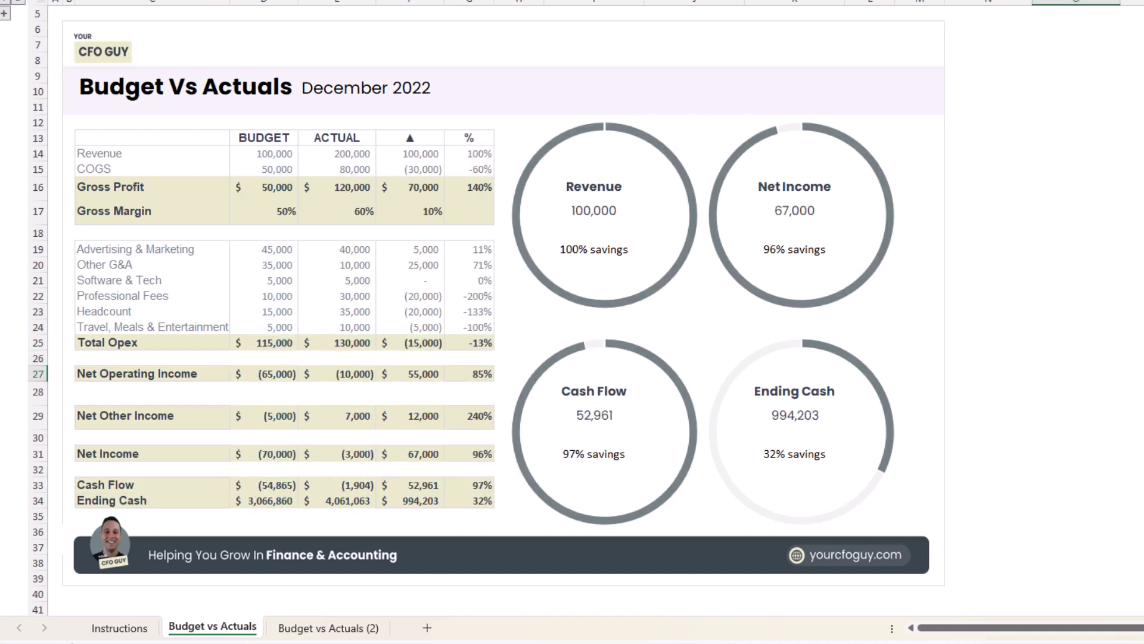
pyautogui.press('Return')
pyautogui.press('Return')
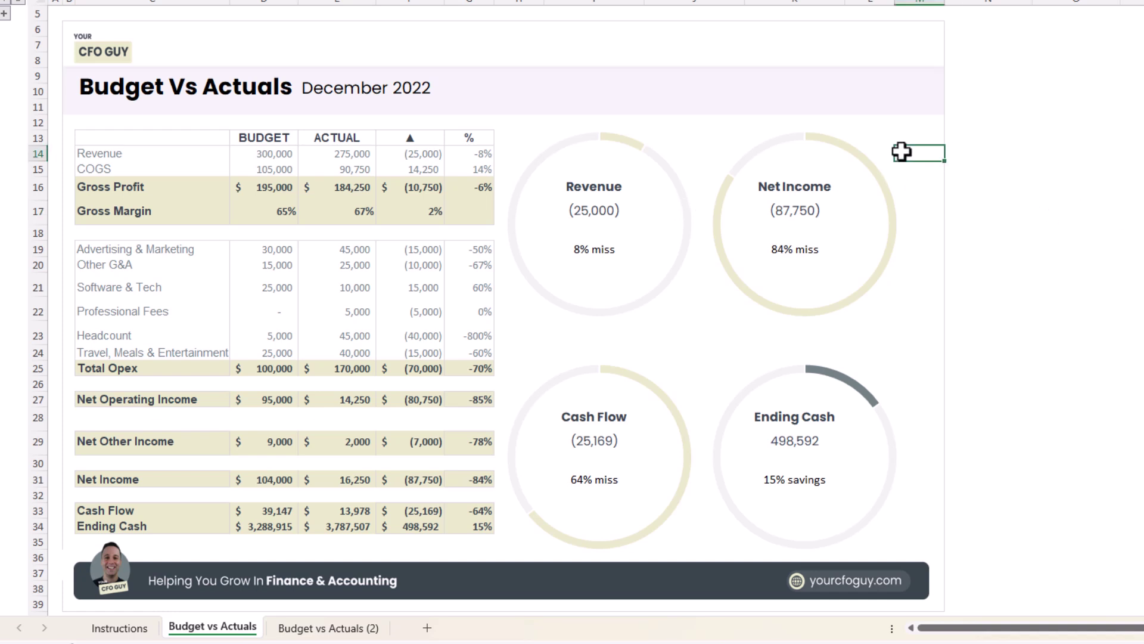
# Step: Move the Net Income ring chart aside temporarily and examine the contents of its label cells K16, K17 and K19
pyautogui.click(881, 128)
pyautogui.moveTo(900, 328); pyautogui.dragTo(1143, 315)
pyautogui.click(807, 192)
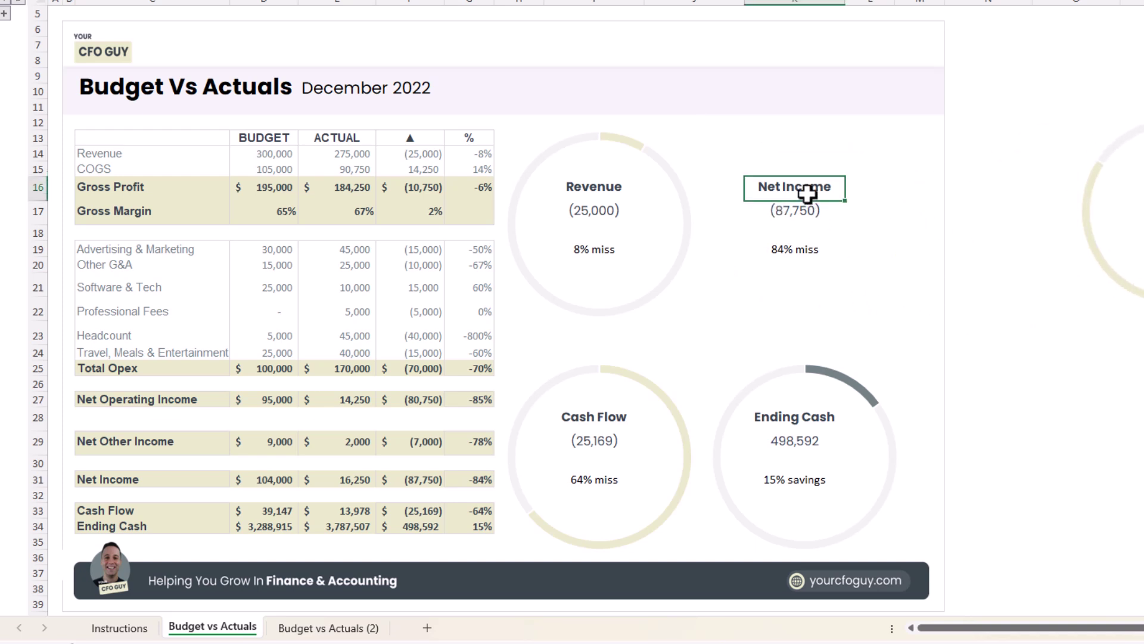
pyautogui.press('F2')
pyautogui.press('Return')
pyautogui.press('F2')
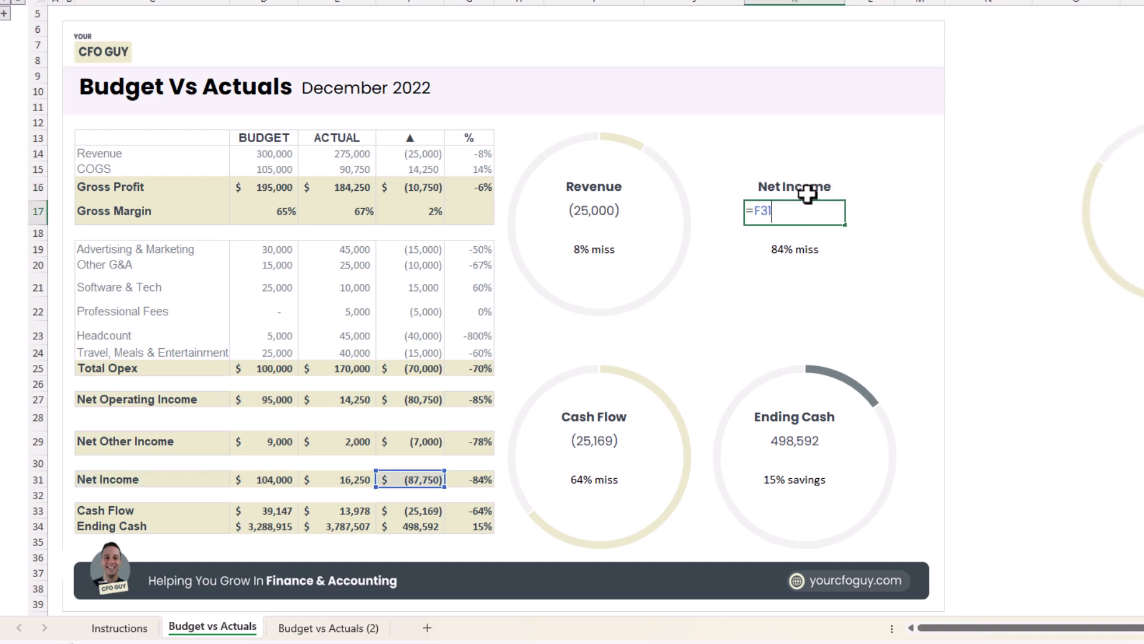
pyautogui.press('Escape')
pyautogui.press('Down')
pyautogui.press('F2')
pyautogui.press('Return')
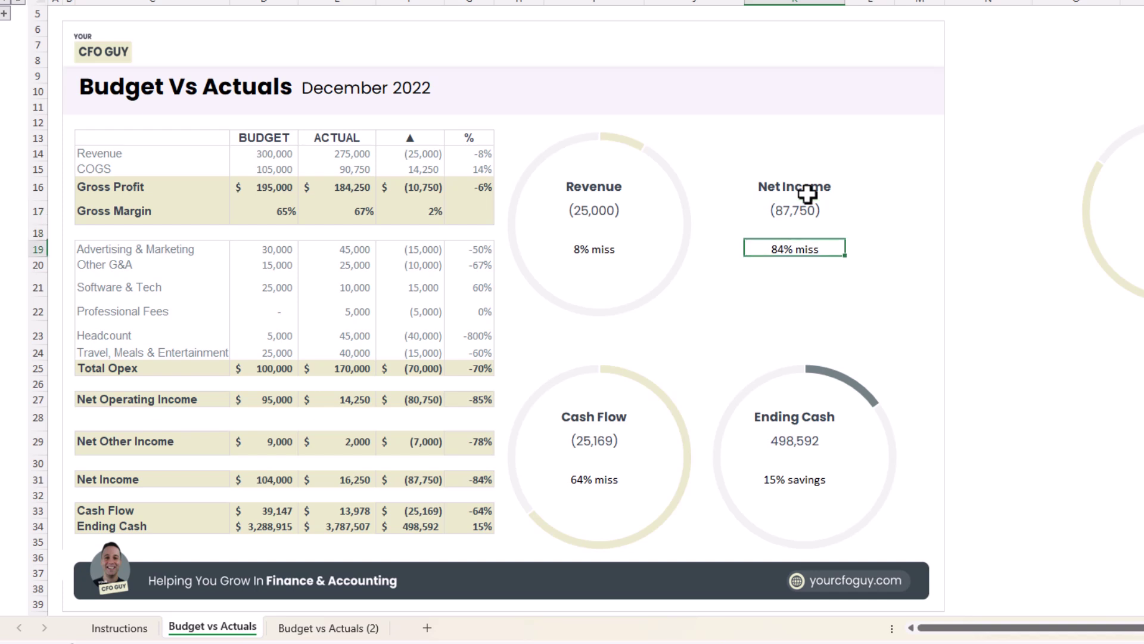
pyautogui.press('F2')
pyautogui.press('Escape')
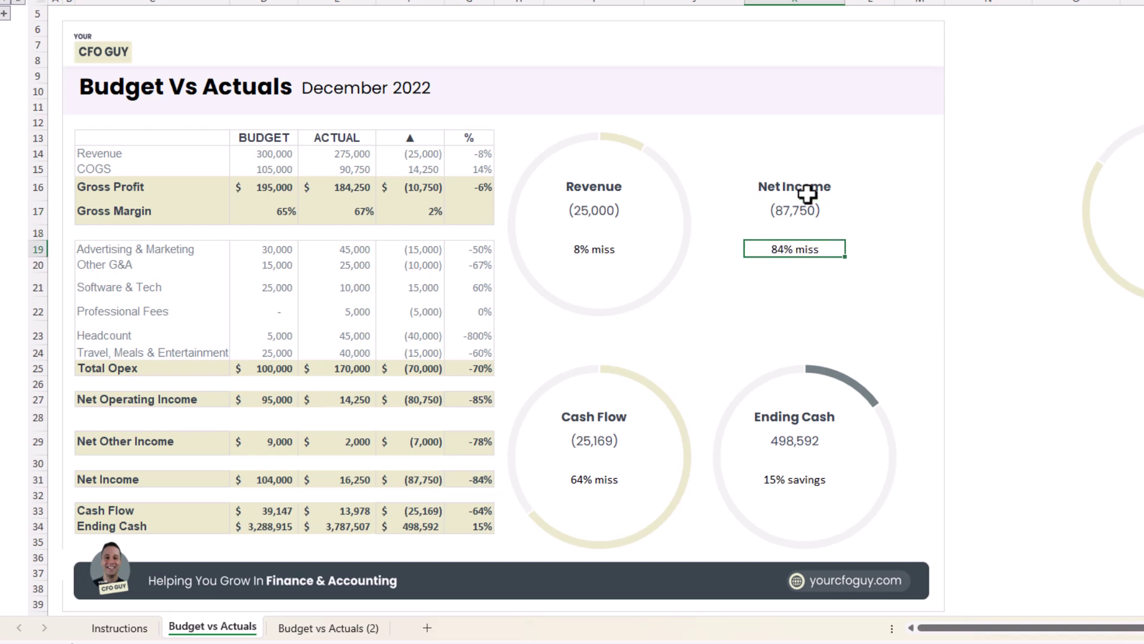
pyautogui.moveTo(814, 172); pyautogui.dragTo(812, 222)
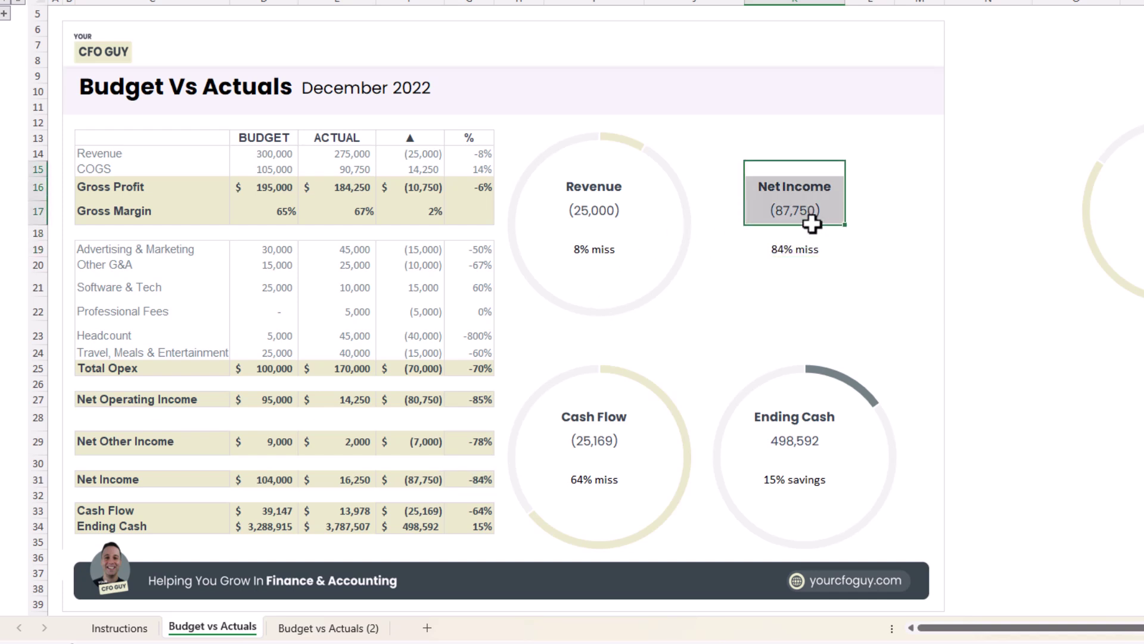
pyautogui.click(813, 309)
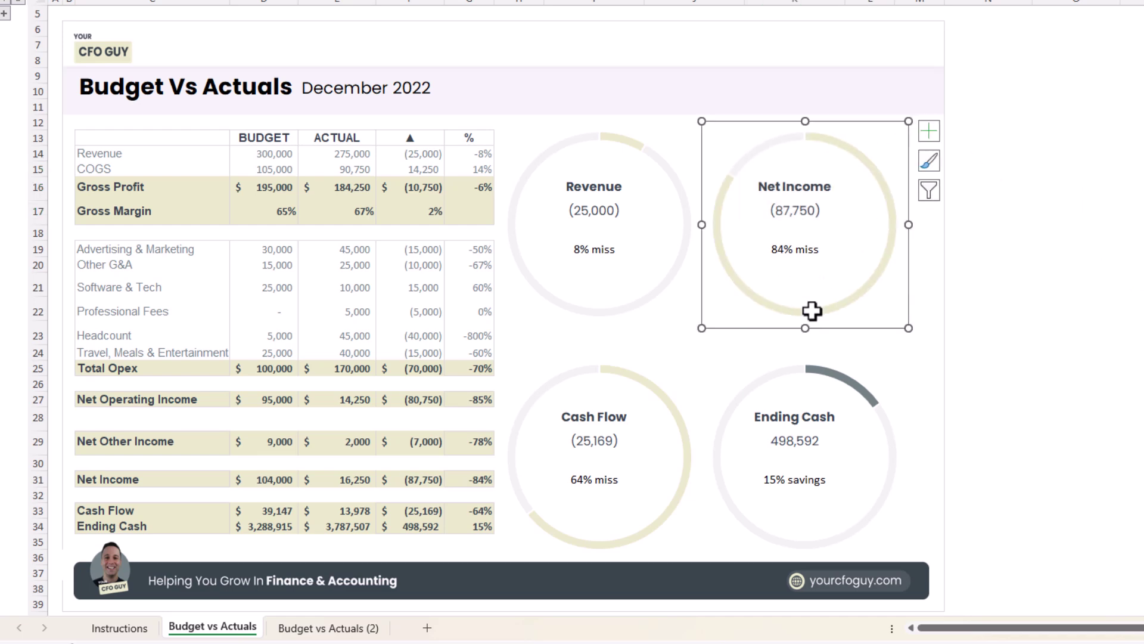
# Step: On the Budget vs Actuals (2) sheet, link I16 to the Revenue name in C14 and I17 to its # variance in F14
pyautogui.click(338, 632)
pyautogui.click(595, 182)
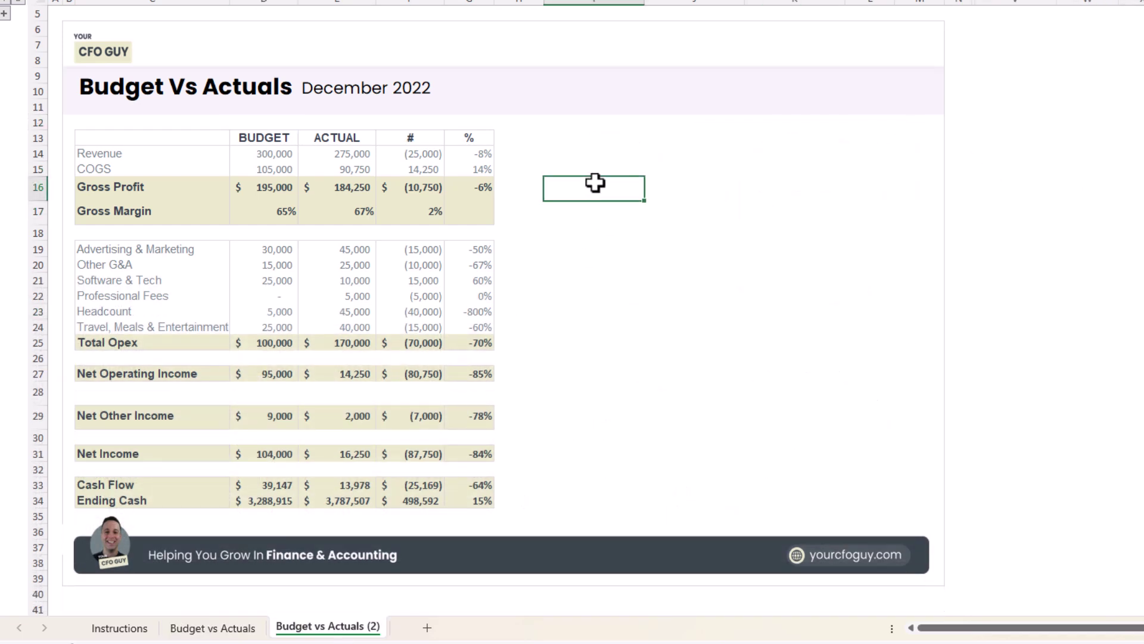
pyautogui.write('=')
pyautogui.click(125, 153)
pyautogui.press('Return')
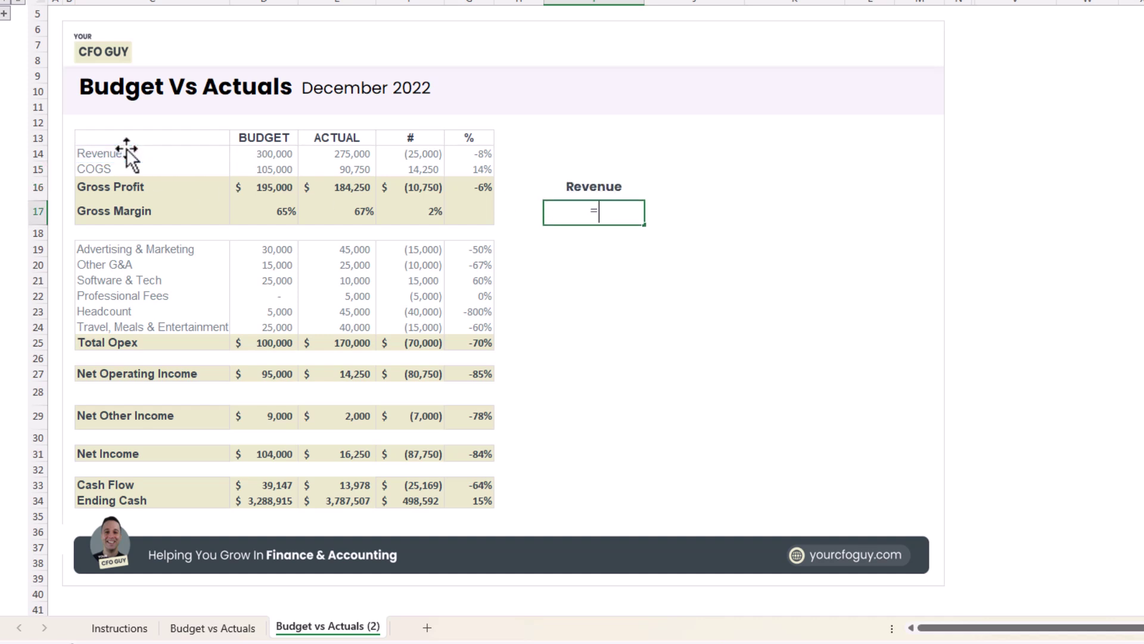
pyautogui.write('=')
pyautogui.click(415, 154)
pyautogui.press('Return')
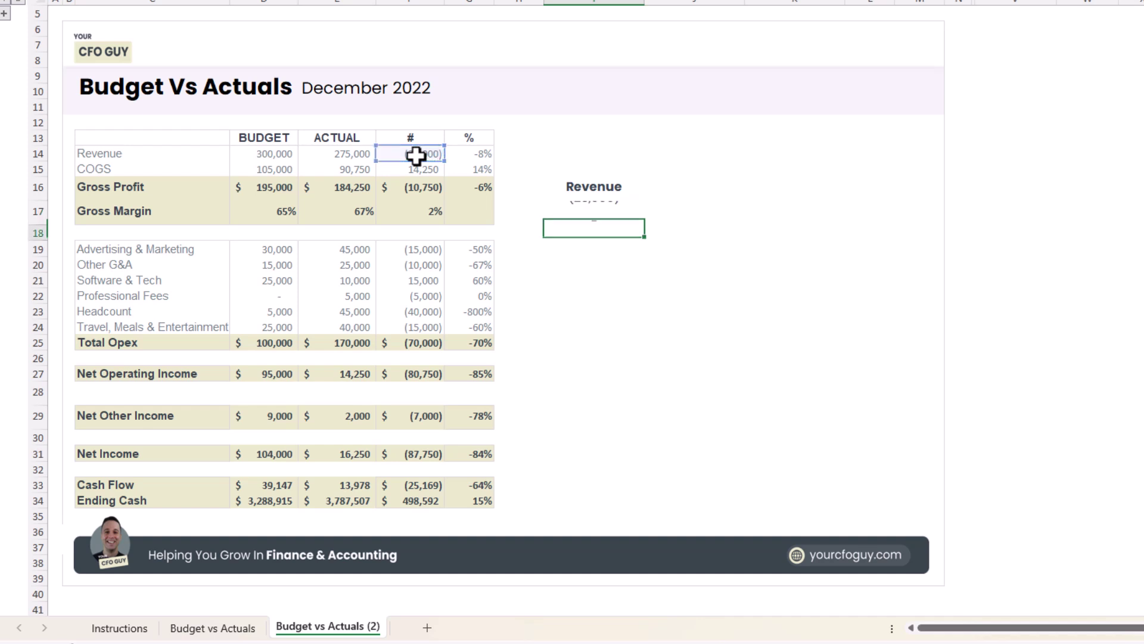
# Step: Link cell I19 to Revenue's % variance in G14, leaving one empty row below the # variance
pyautogui.press('Return')
pyautogui.write('=')
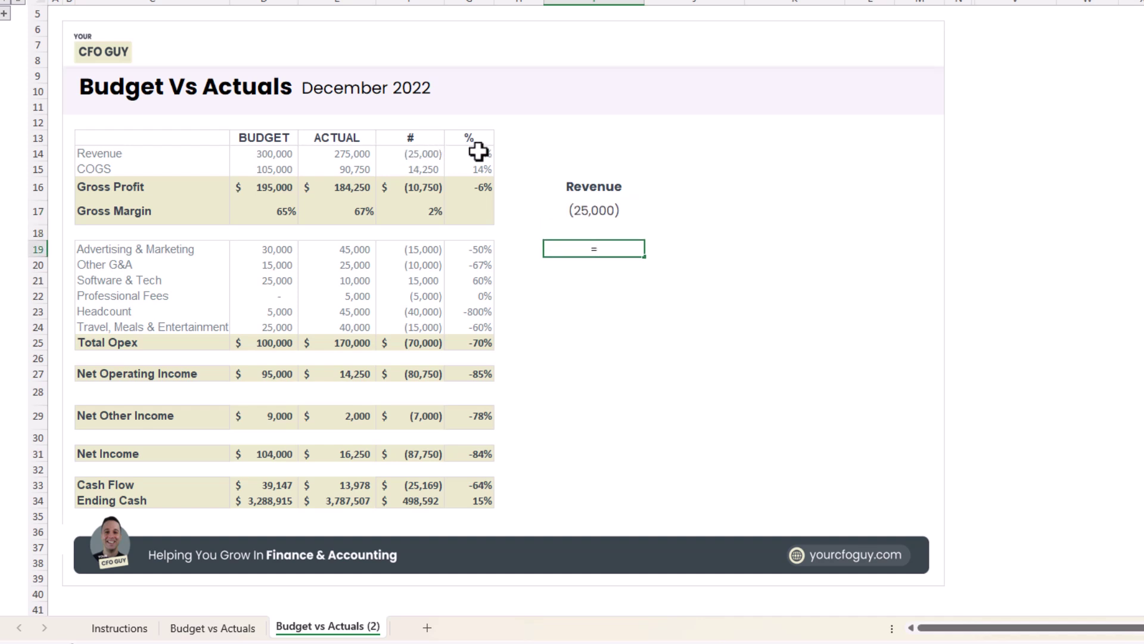
pyautogui.click(477, 154)
pyautogui.press('Return')
# Step: Link K16 to the Net Income name in C31 and K17 to its # variance in F31
pyautogui.press('Right')
pyautogui.press('Up')
pyautogui.press('Up')
pyautogui.press('Up')
pyautogui.press('Right')
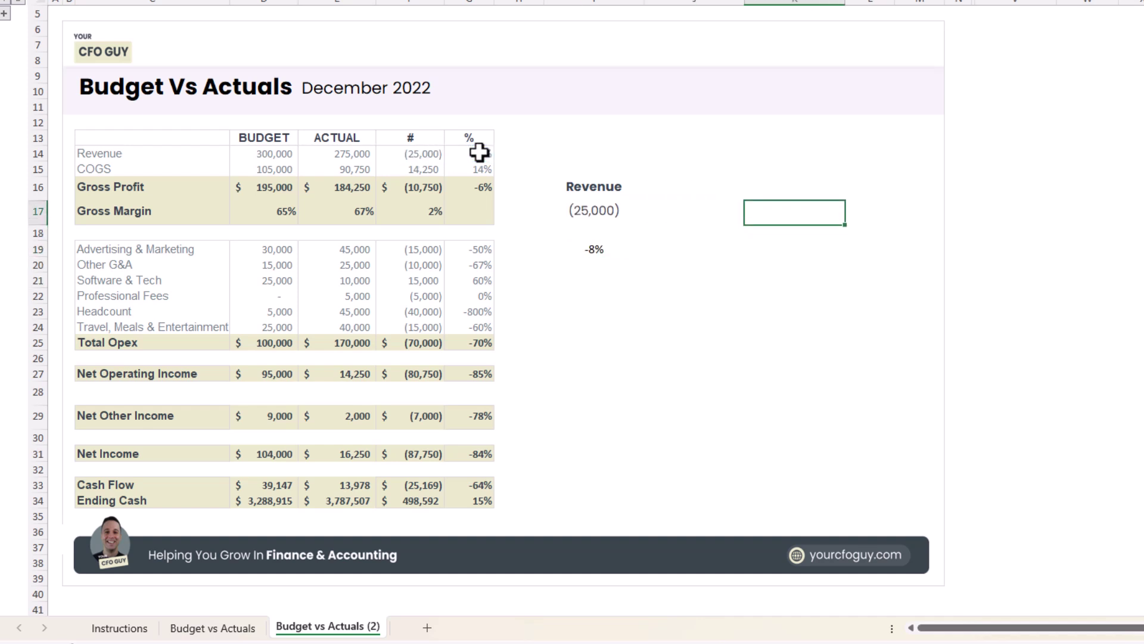
pyautogui.press('Up')
pyautogui.write('=')
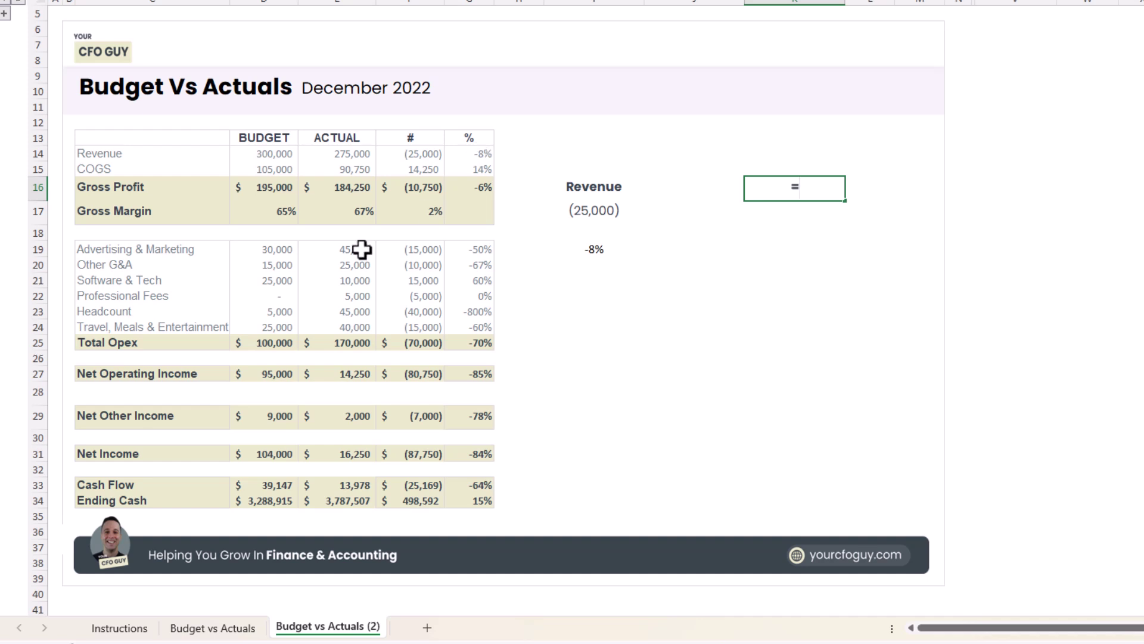
pyautogui.click(114, 451)
pyautogui.press('Return')
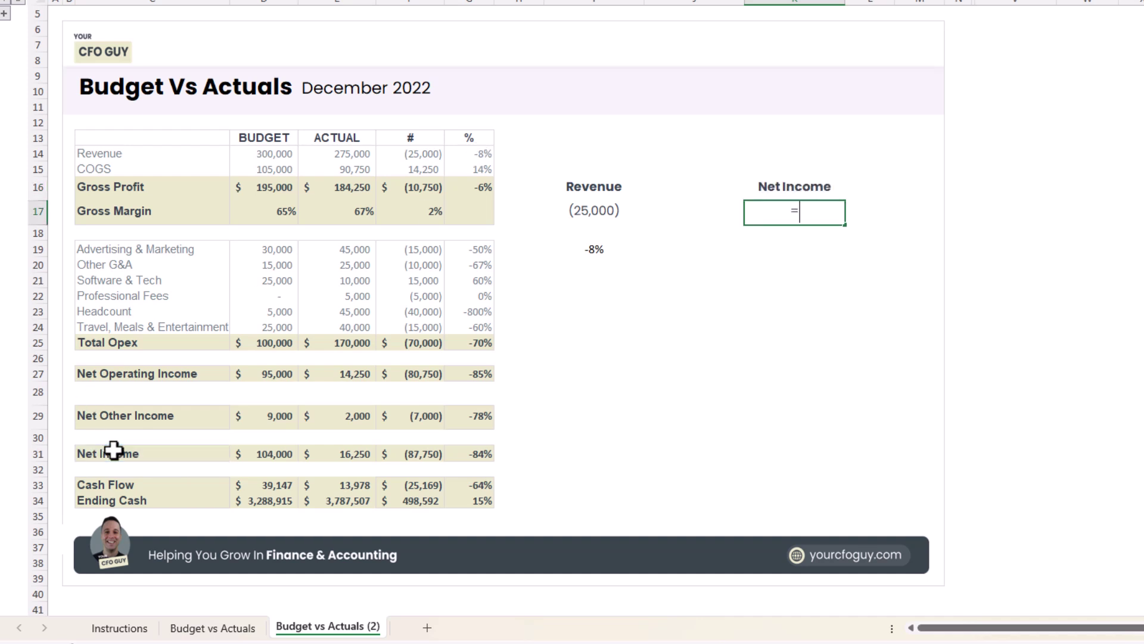
pyautogui.write('=')
pyautogui.click(417, 453)
pyautogui.press('Return')
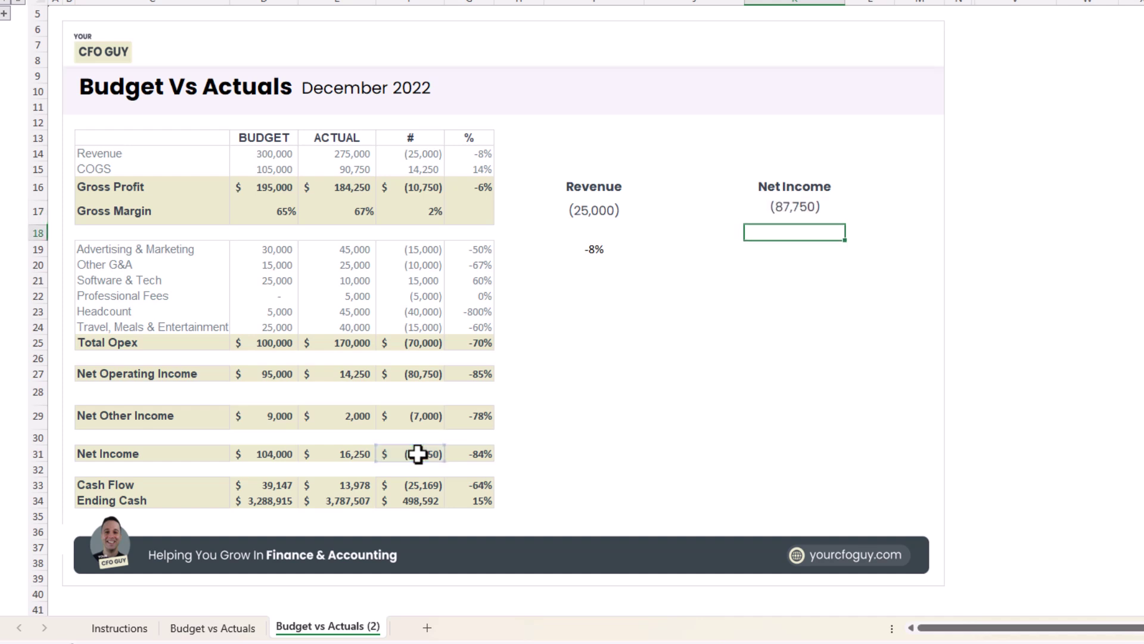
# Step: Link cell K19 to Net Income's % variance in G31
pyautogui.press('Return')
pyautogui.write('=')
pyautogui.click(475, 452)
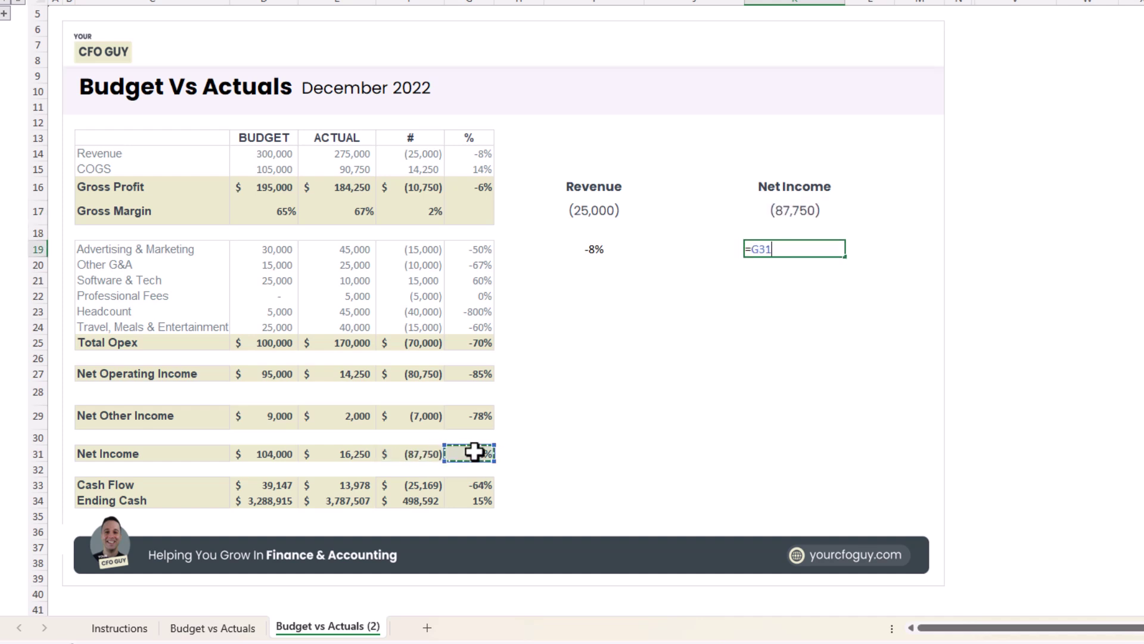
pyautogui.press('Return')
# Step: Link I29 to the Cash Flow name in C33 and I30 to its # variance in F33
pyautogui.press('Left')
pyautogui.press('Left')
pyautogui.press('Down')
pyautogui.press('Down')
pyautogui.press('Down')
pyautogui.press('Down')
pyautogui.press('Down')
pyautogui.press('Down')
pyautogui.press('Down')
pyautogui.press('Down')
pyautogui.press('Down')
pyautogui.press('Down')
pyautogui.press('Down')
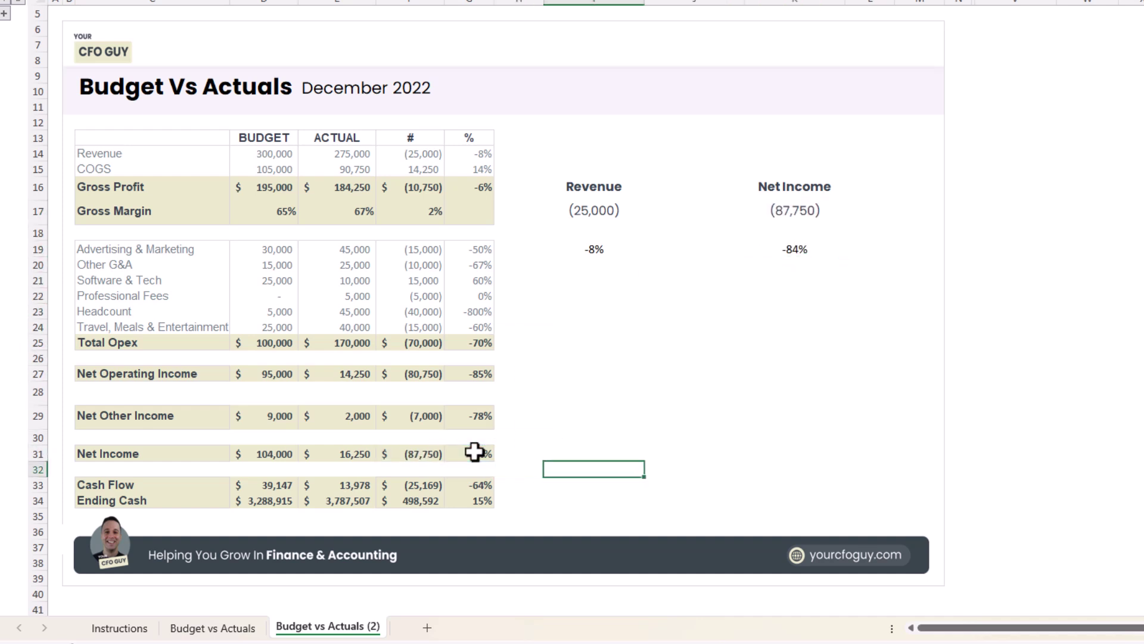
pyautogui.press('Up')
pyautogui.press('Up')
pyautogui.press('Up')
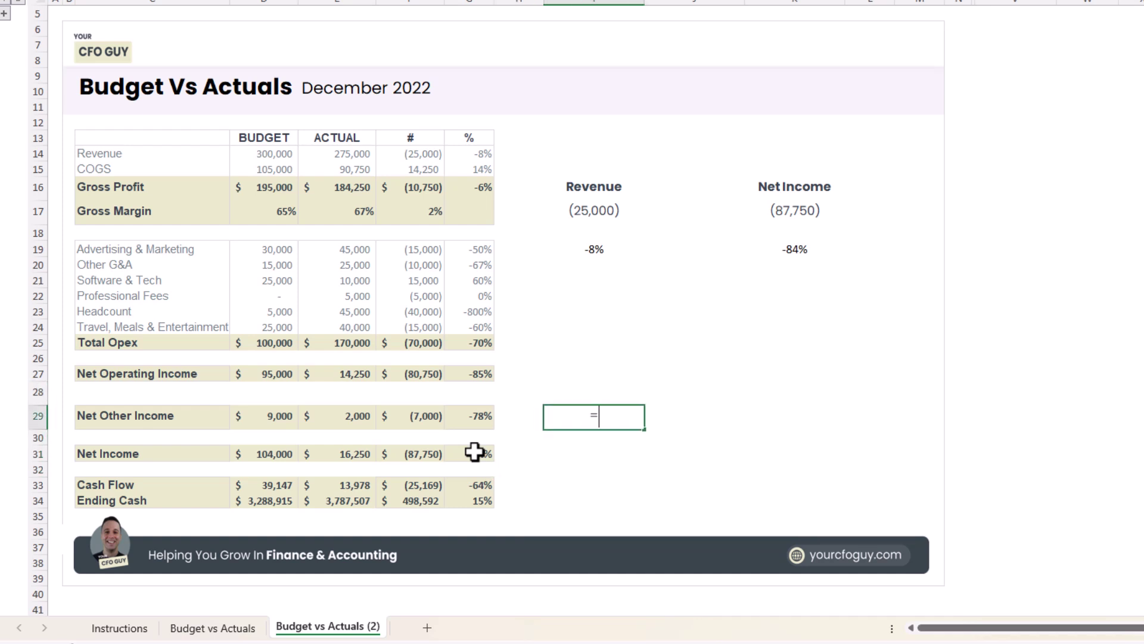
pyautogui.write('=')
pyautogui.click(221, 485)
pyautogui.press('Return')
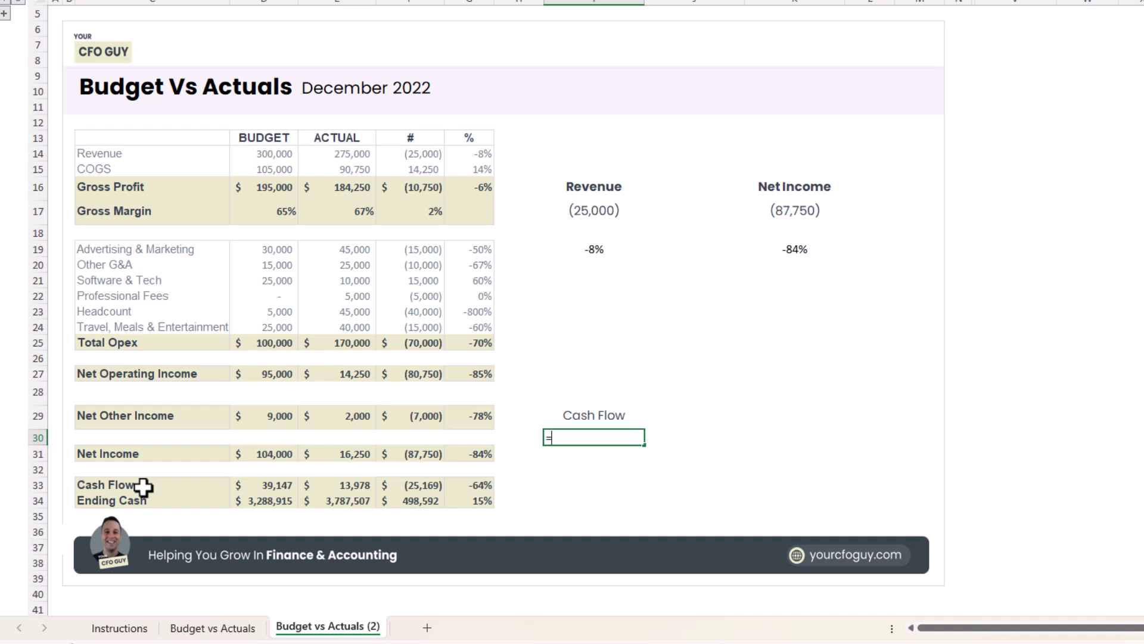
pyautogui.write('=')
pyautogui.click(425, 486)
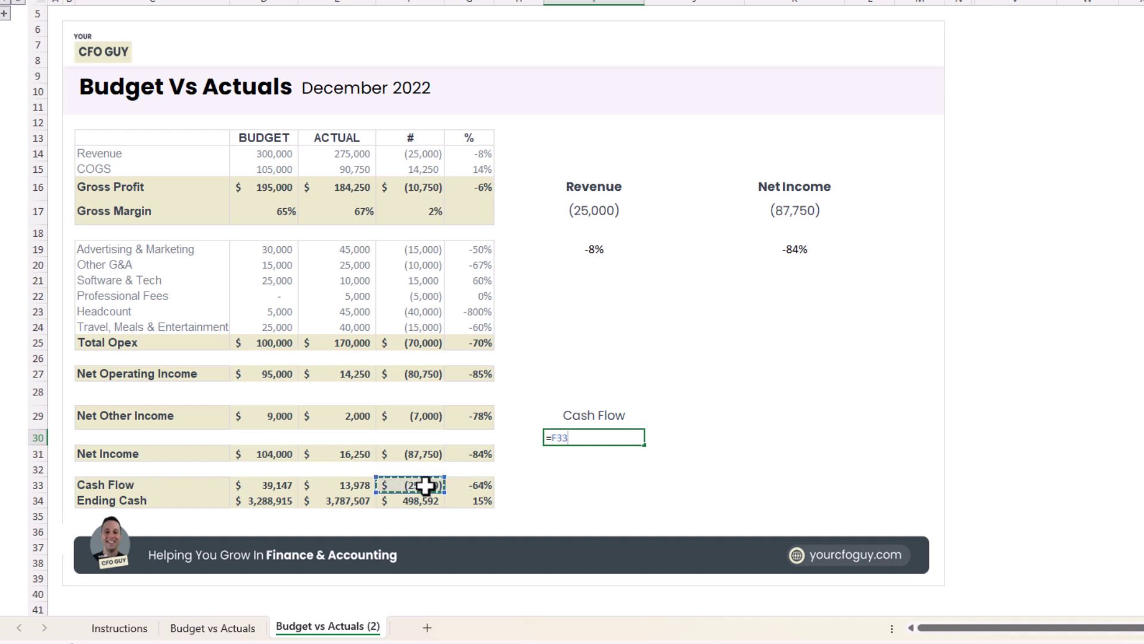
pyautogui.press('Return')
# Step: Link cell I32 to Cash Flow's % variance in G33
pyautogui.press('Return')
pyautogui.write('=')
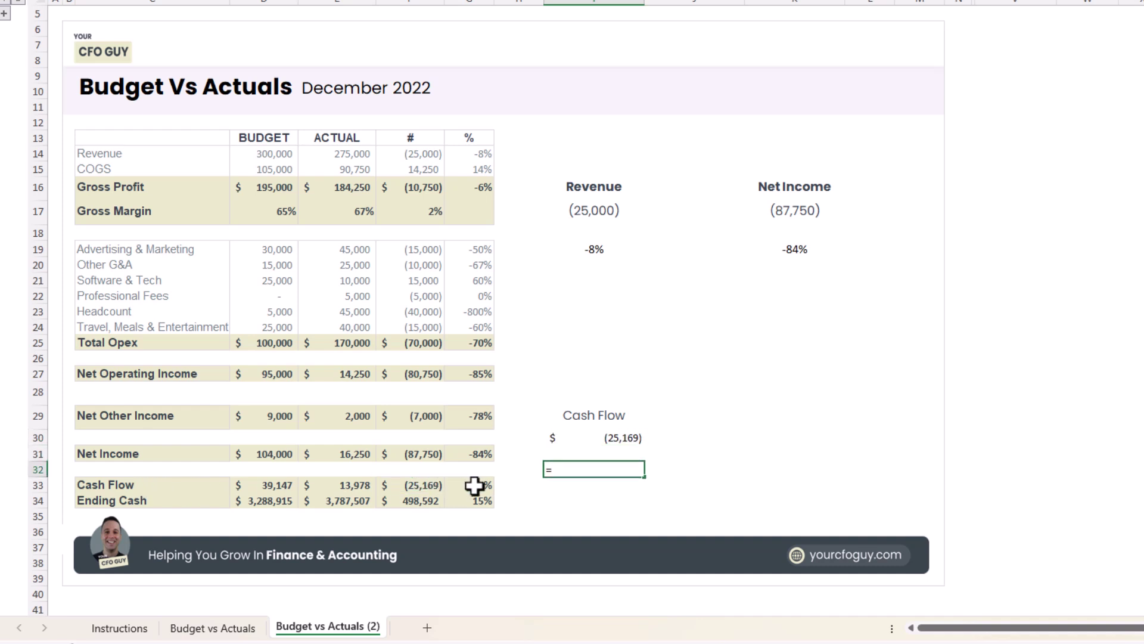
pyautogui.click(474, 485)
pyautogui.press('Return')
# Step: Link K29 to the Ending Cash name in C34 and K30 to its # variance in F34
pyautogui.press('Up')
pyautogui.press('Up')
pyautogui.press('Up')
pyautogui.press('Right')
pyautogui.press('Right')
pyautogui.press('Up')
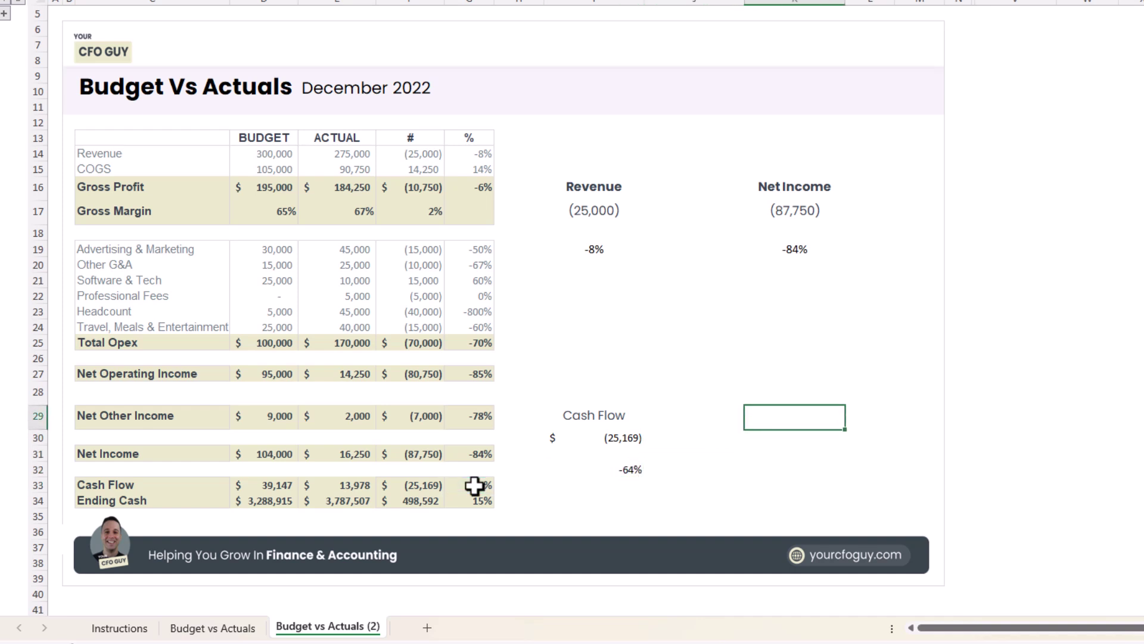
pyautogui.write('=')
pyautogui.click(122, 500)
pyautogui.press('Return')
pyautogui.write('=')
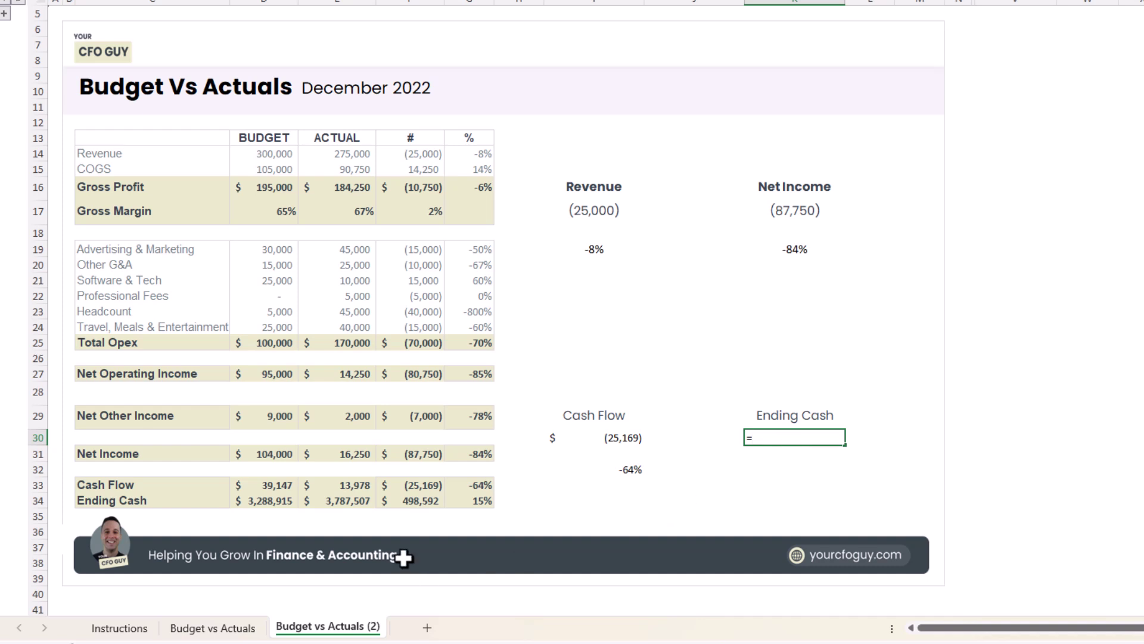
pyautogui.click(414, 500)
pyautogui.press('Return')
# Step: Link cell K32 to Ending Cash's % variance in G34
pyautogui.press('Down')
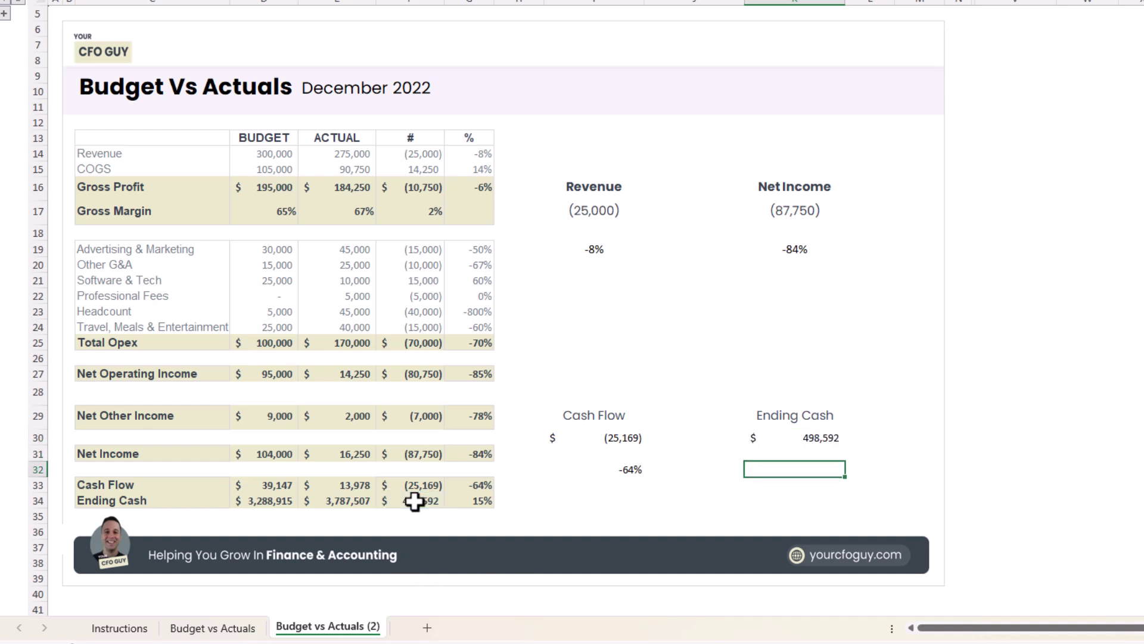
pyautogui.write('=')
pyautogui.click(460, 500)
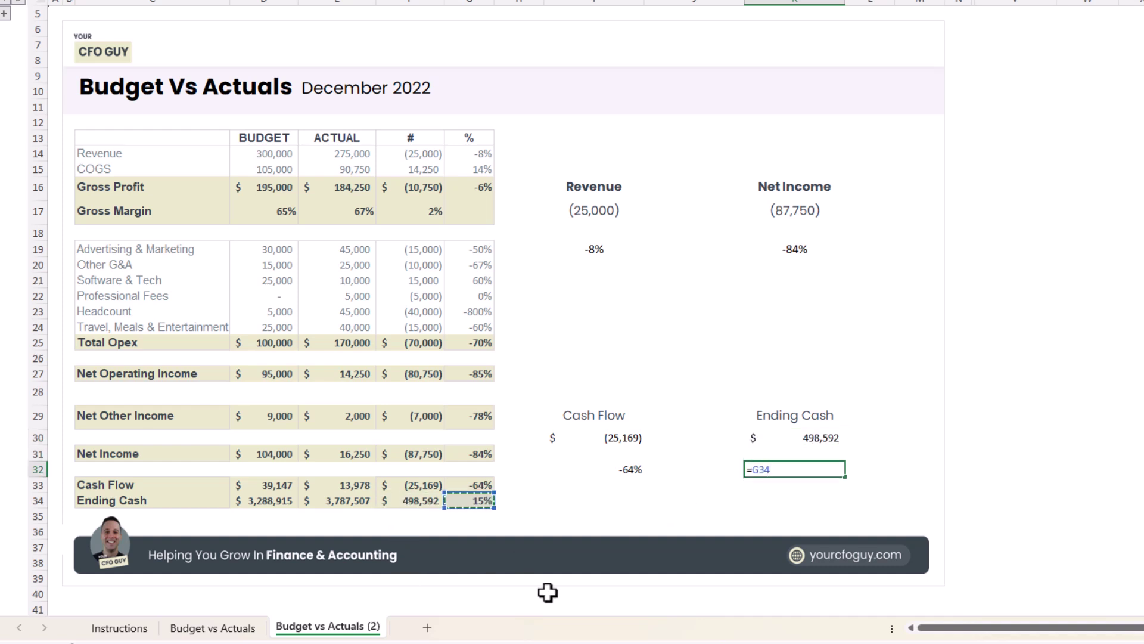
pyautogui.press('Return')
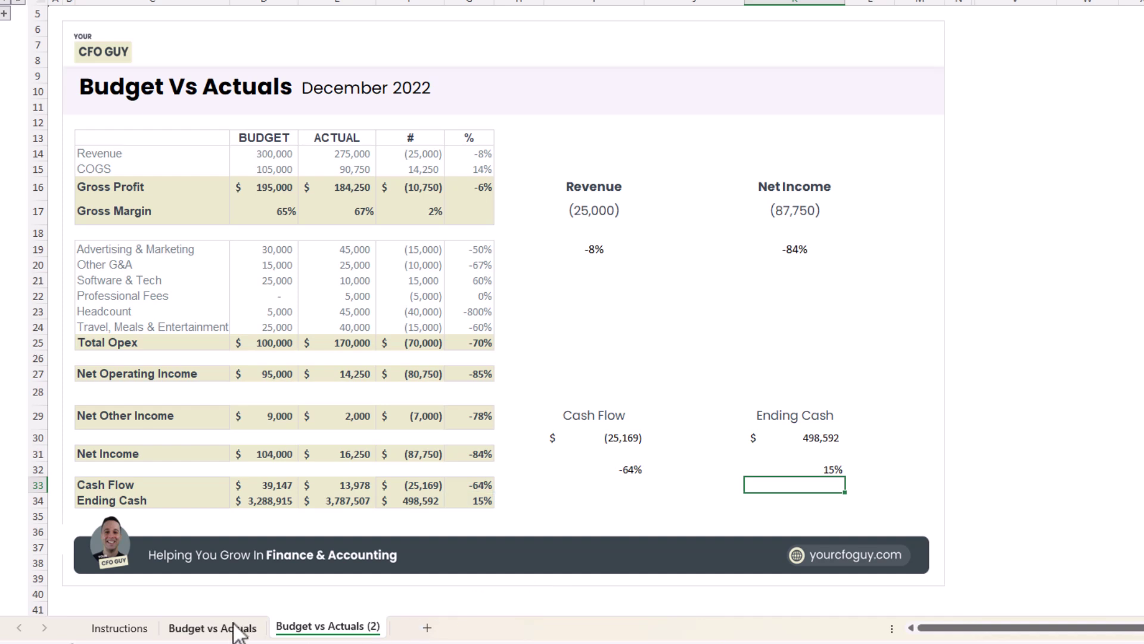
# Step: Give the four KPI percentage cells I32, K32, K19 and I19 the custom number format 0%;0%;"no change"
pyautogui.click(213, 627)
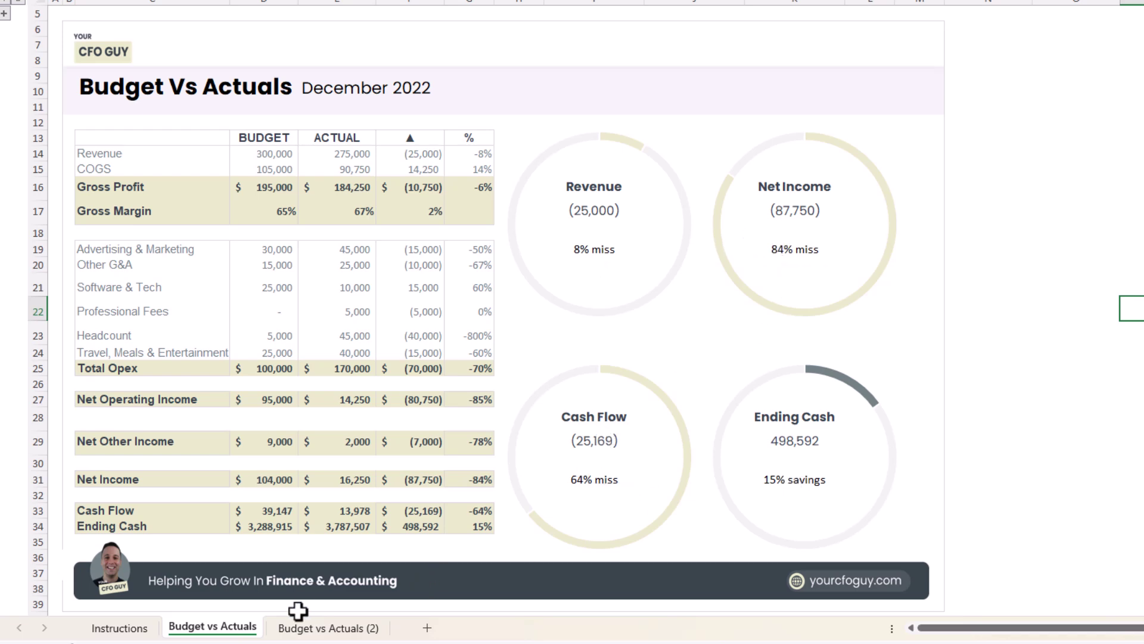
pyautogui.click(328, 627)
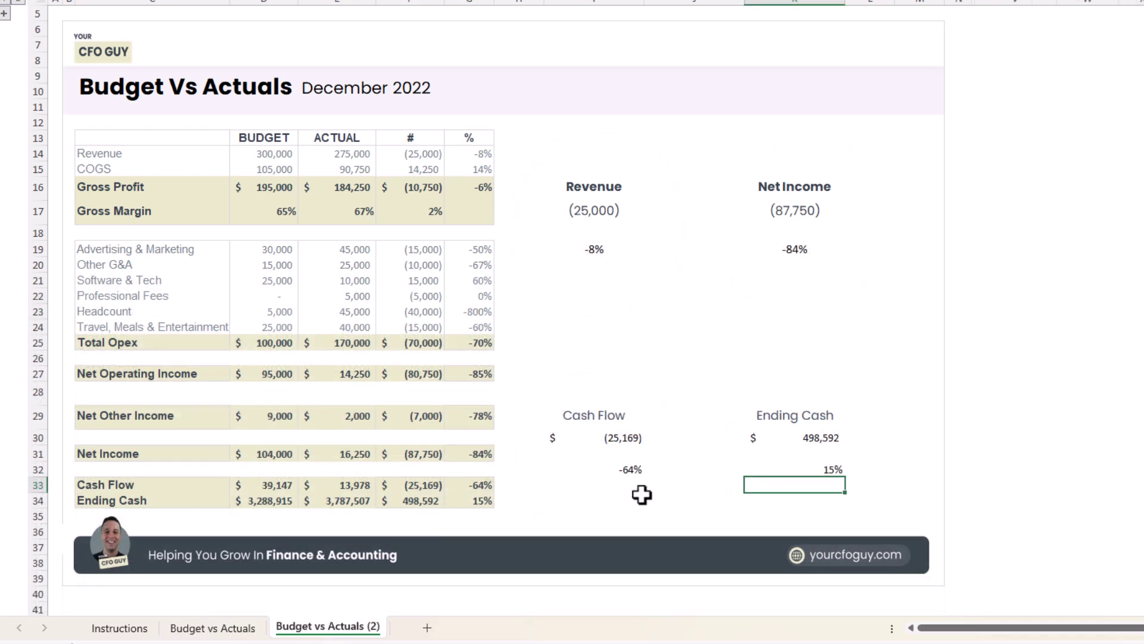
pyautogui.click(628, 470)
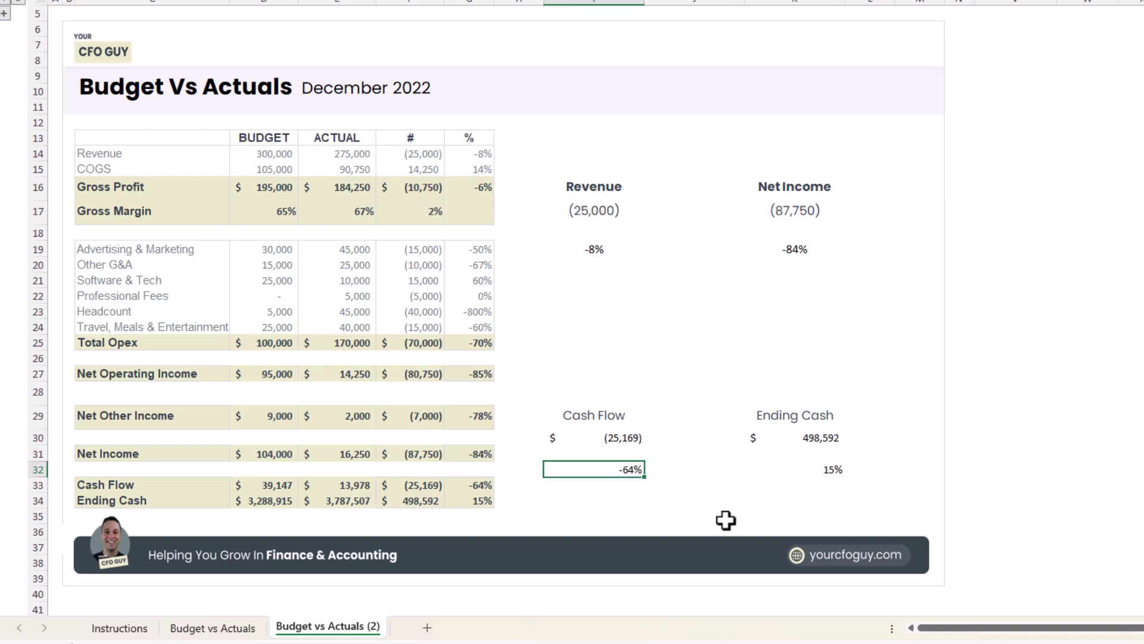
pyautogui.click(829, 469)
pyautogui.click(800, 245)
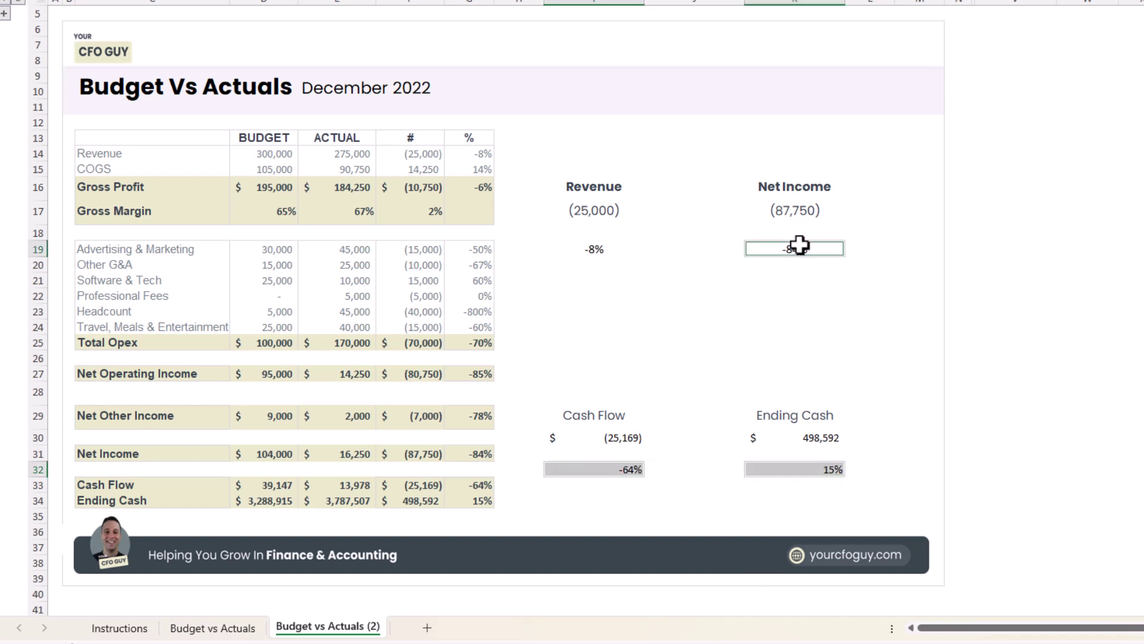
pyautogui.click(595, 247)
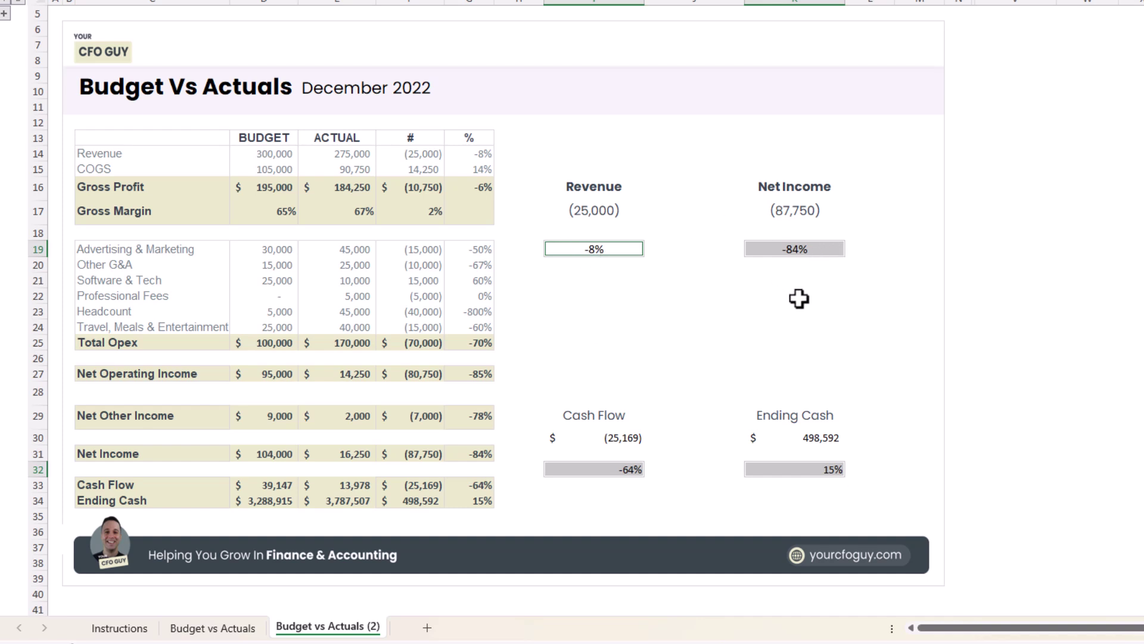
pyautogui.hotkey('ctrl', '1')
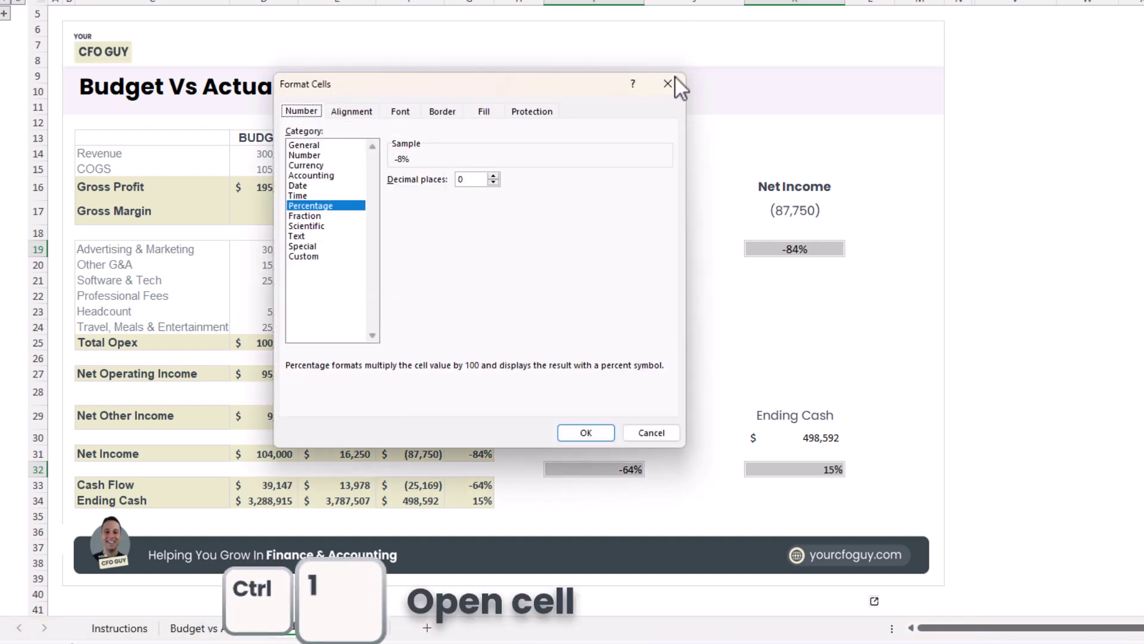
pyautogui.click(656, 90)
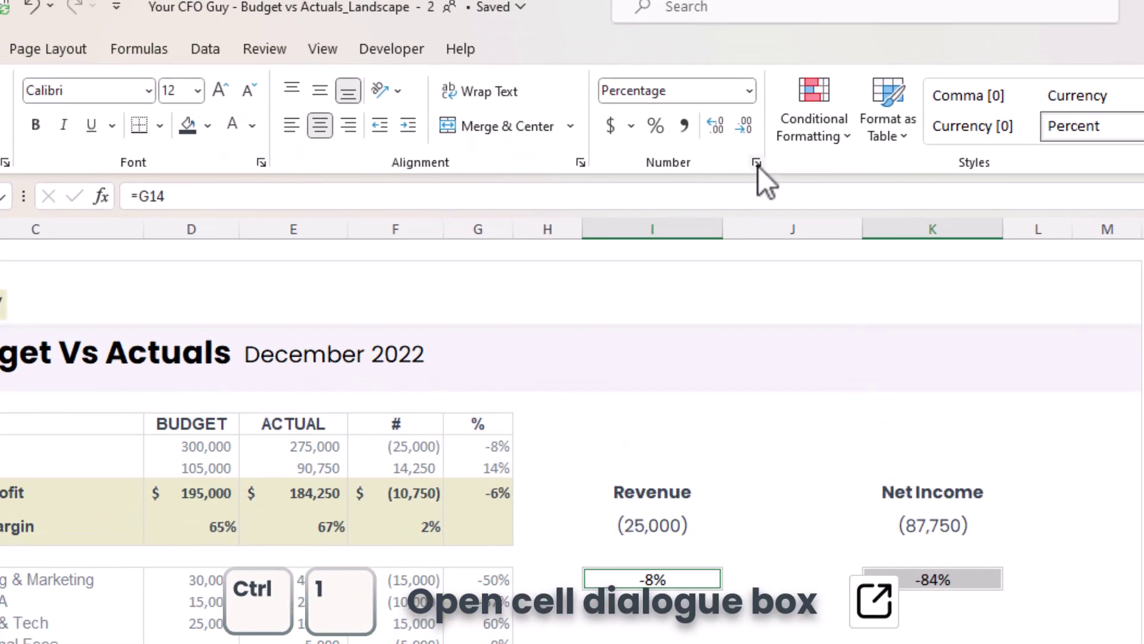
pyautogui.click(752, 150)
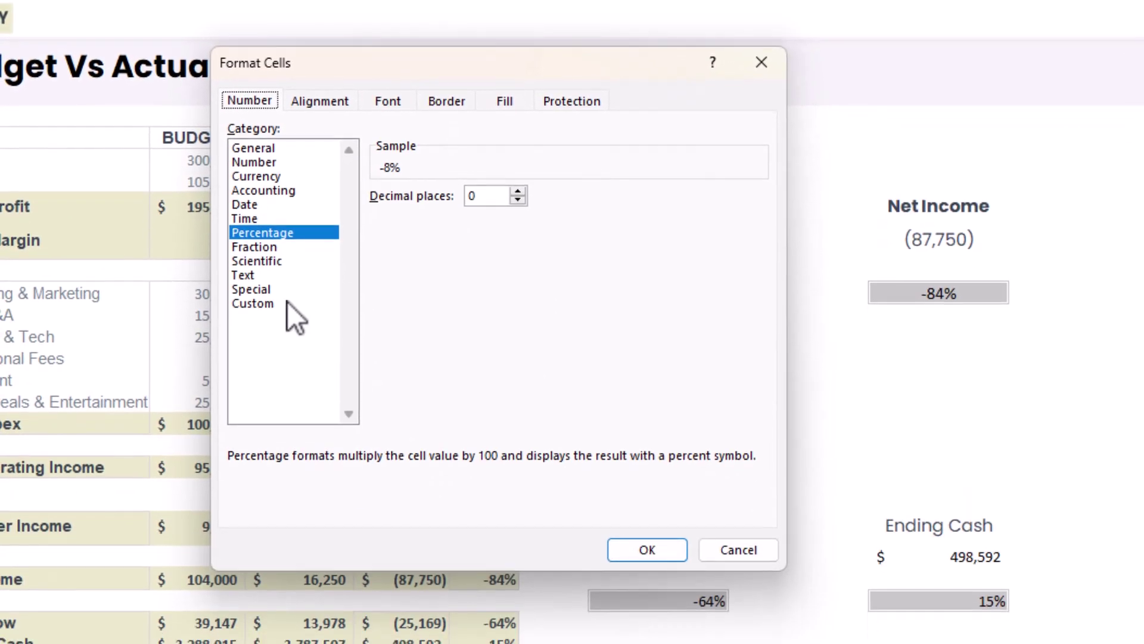
pyautogui.click(280, 584)
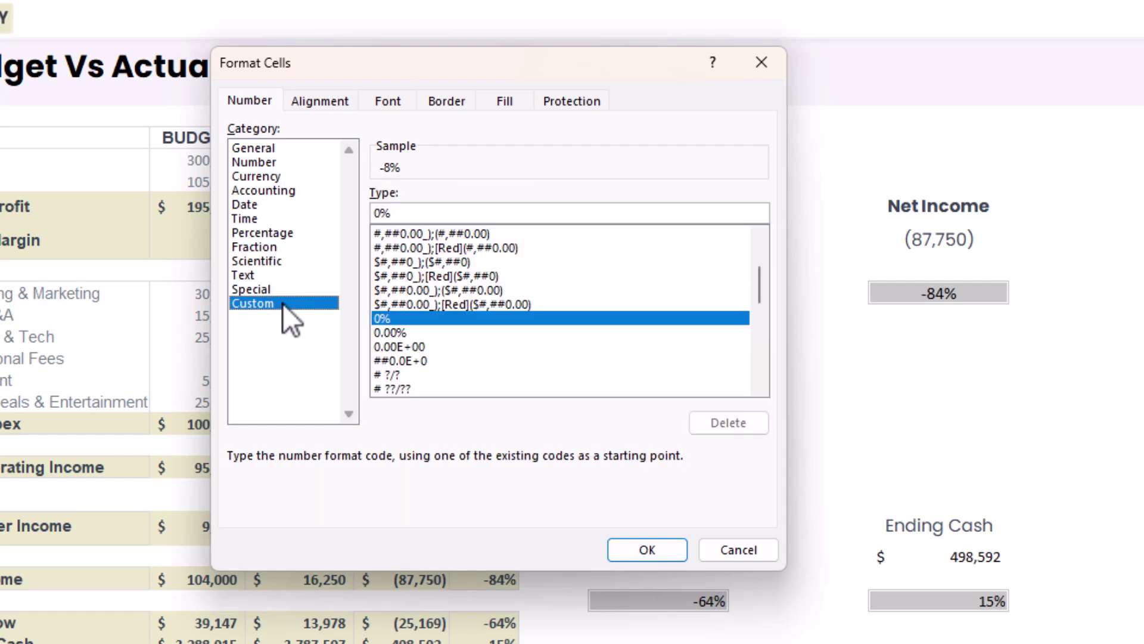
pyautogui.click(496, 206)
pyautogui.write(';0%;"no change"')
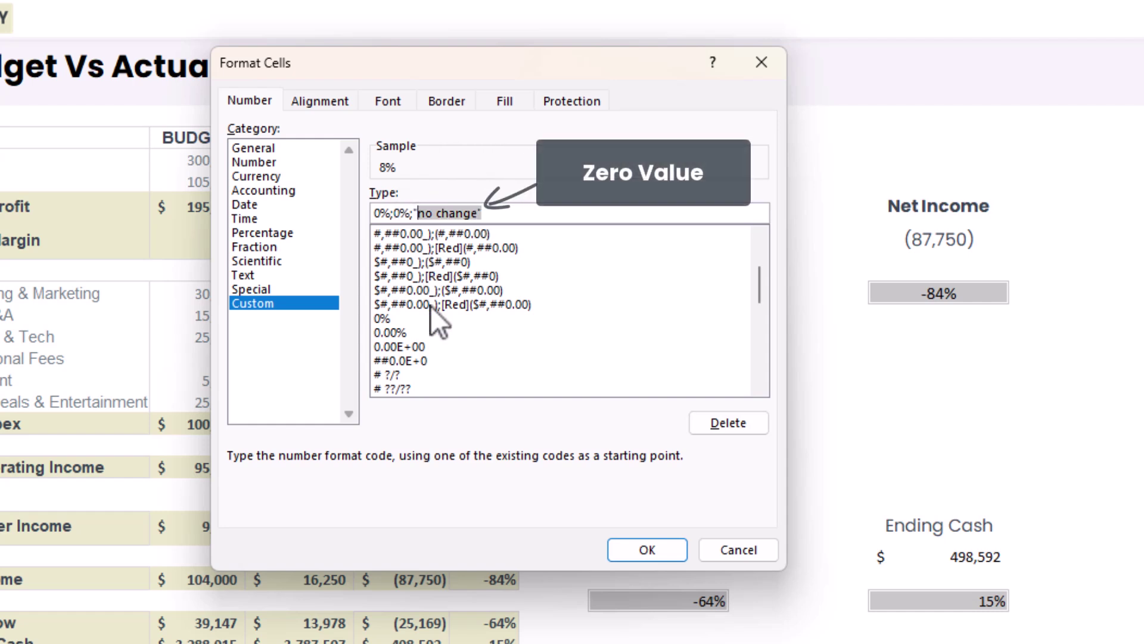
# Step: Extend the custom format with "hit" for positive and "miss" for negative percentages, and apply it to the selected KPI cells
pyautogui.click(389, 213)
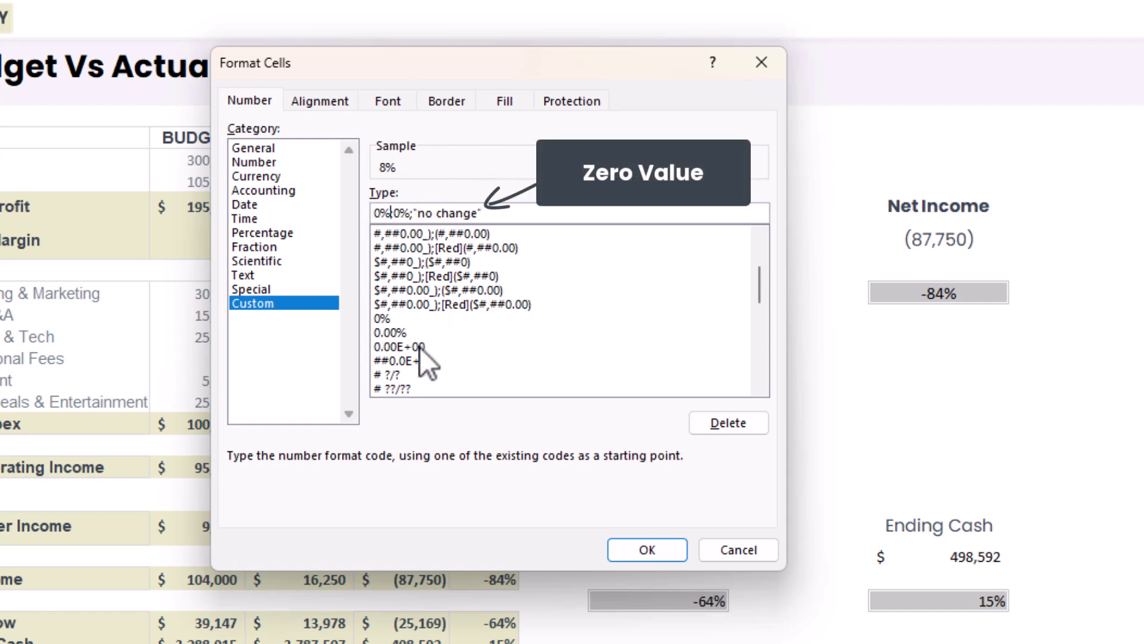
pyautogui.write('"hit";0%')
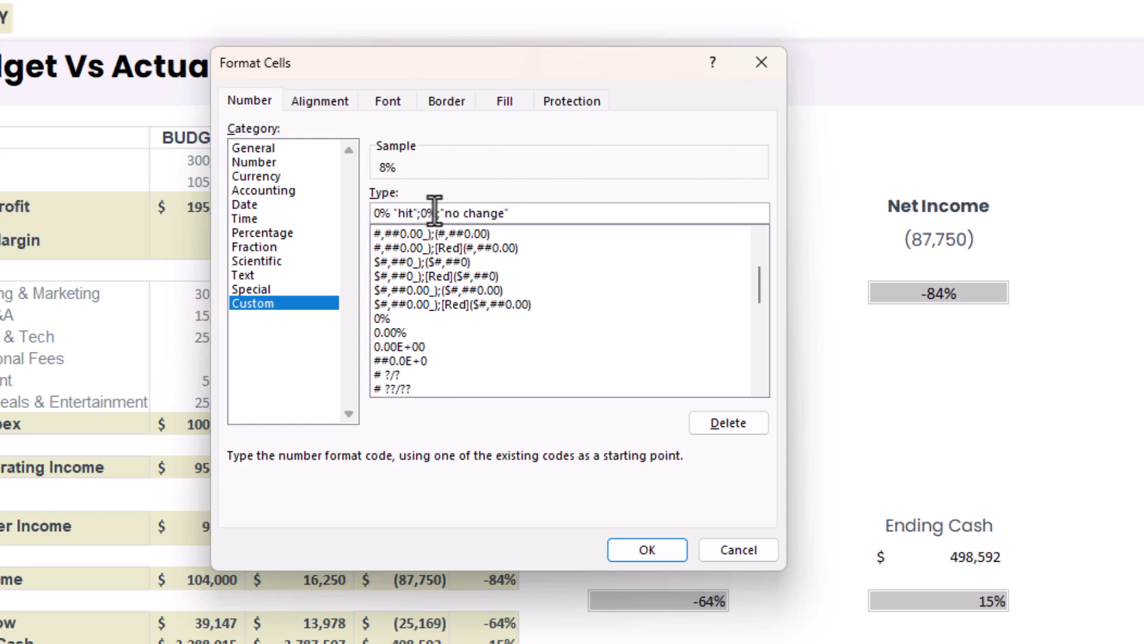
pyautogui.write(' "miss"')
pyautogui.click(650, 549)
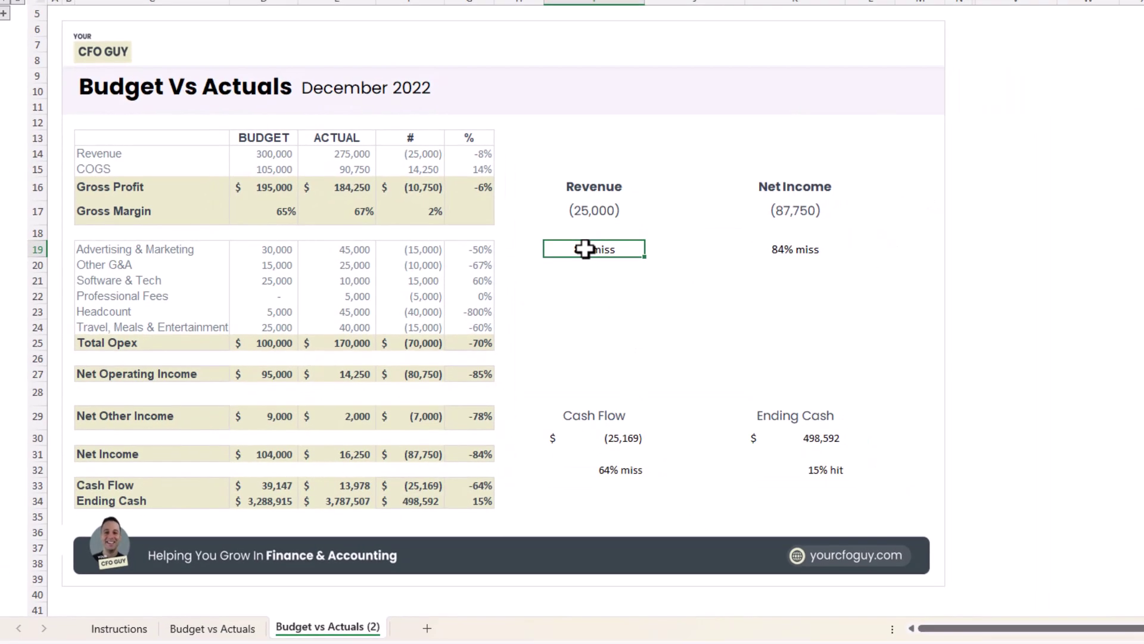
# Step: Test the Revenue label's hit/miss format by entering 8% as Revenue's % variance in G14
pyautogui.click(695, 311)
pyautogui.click(807, 248)
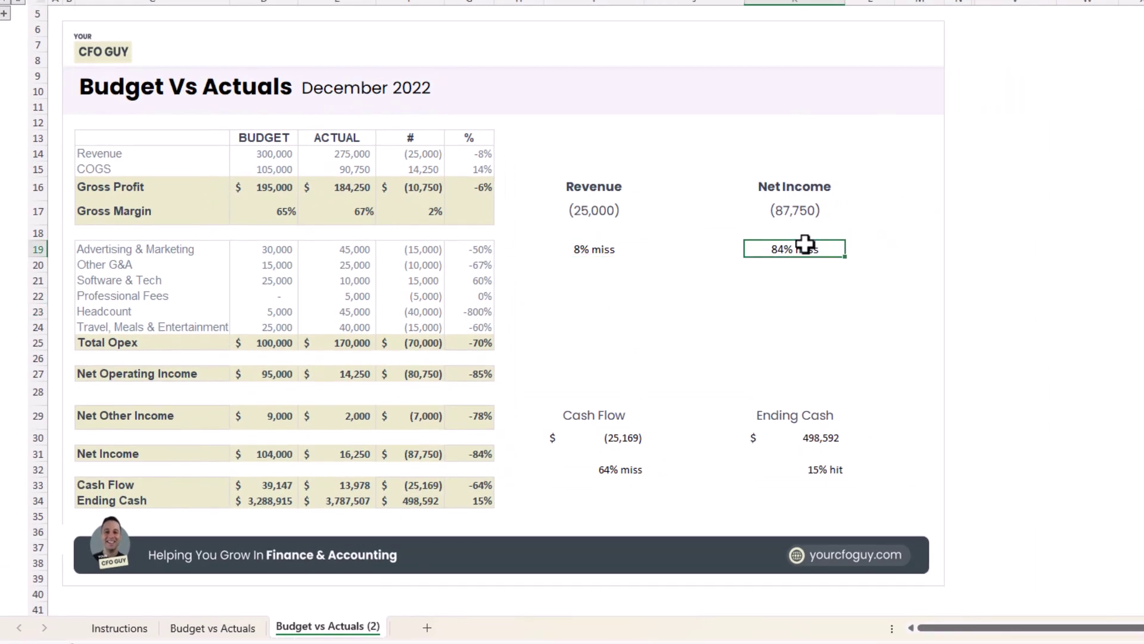
pyautogui.click(838, 470)
pyautogui.click(590, 249)
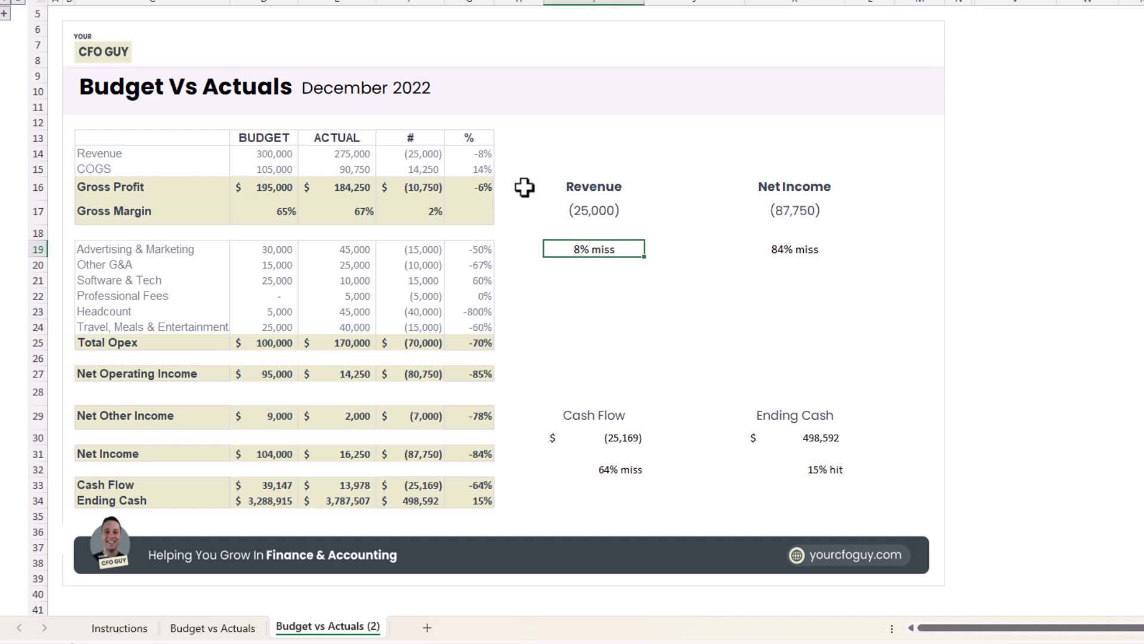
pyautogui.click(467, 149)
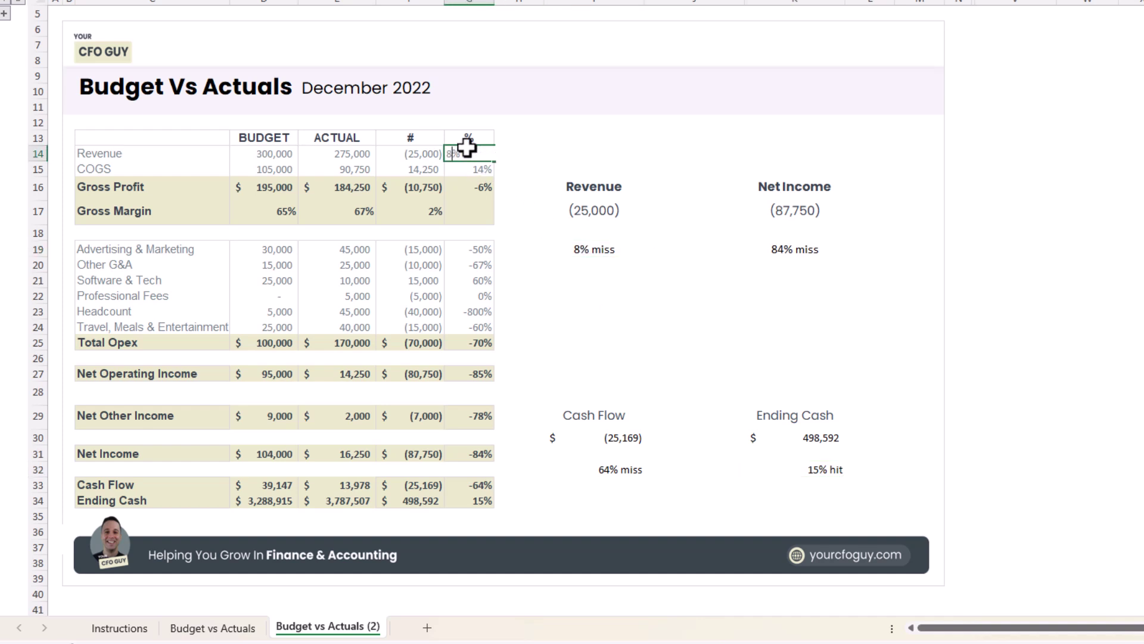
pyautogui.press('Return')
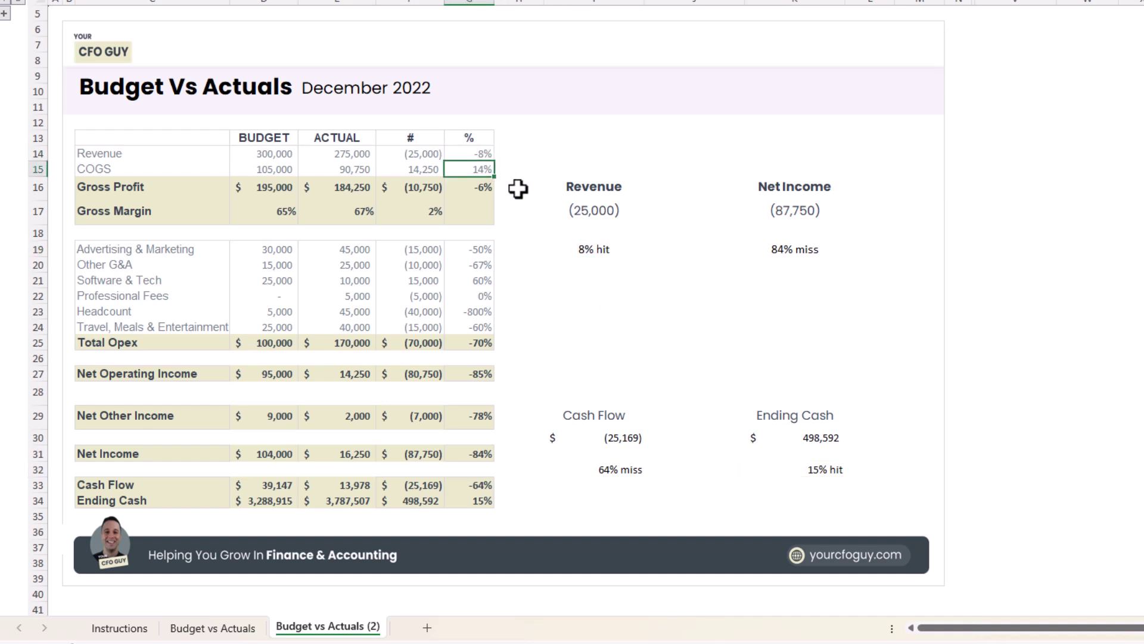
pyautogui.click(595, 250)
# Step: Inspect the Revenue ring chart on the finished Budget vs Actuals sheet and locate its KPI source table
pyautogui.click(223, 627)
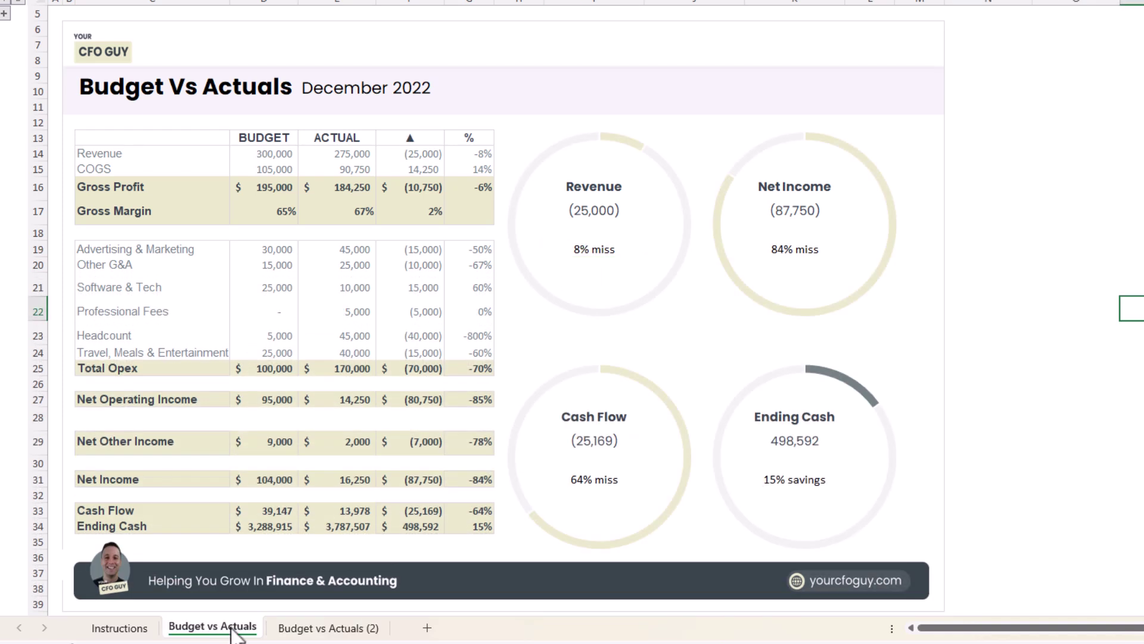
pyautogui.click(676, 191)
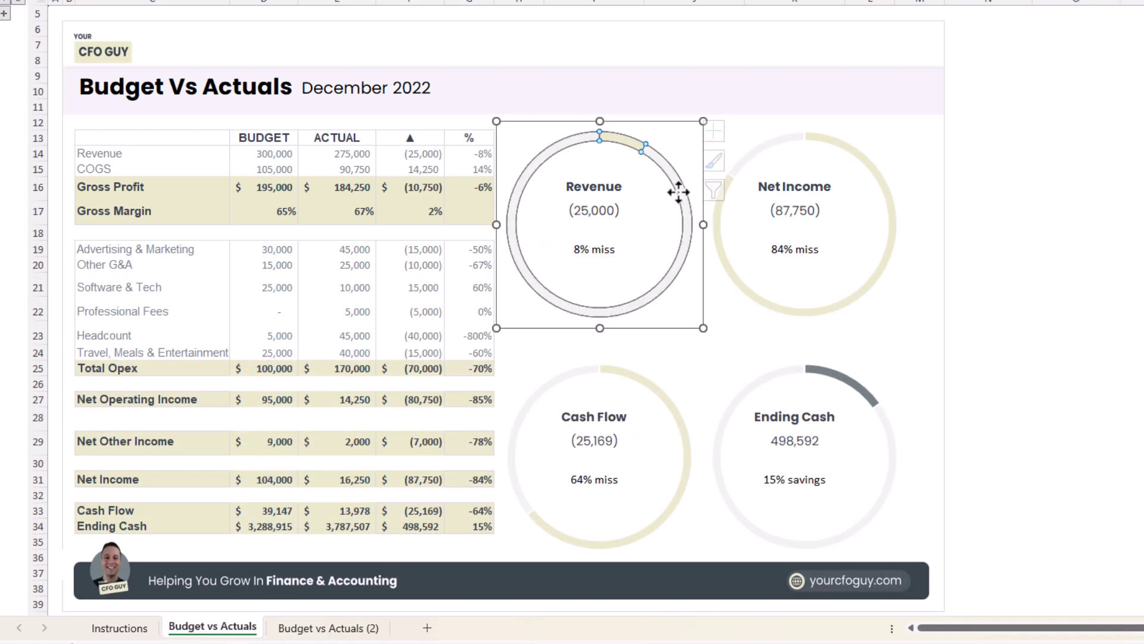
pyautogui.click(626, 245)
pyautogui.click(647, 152)
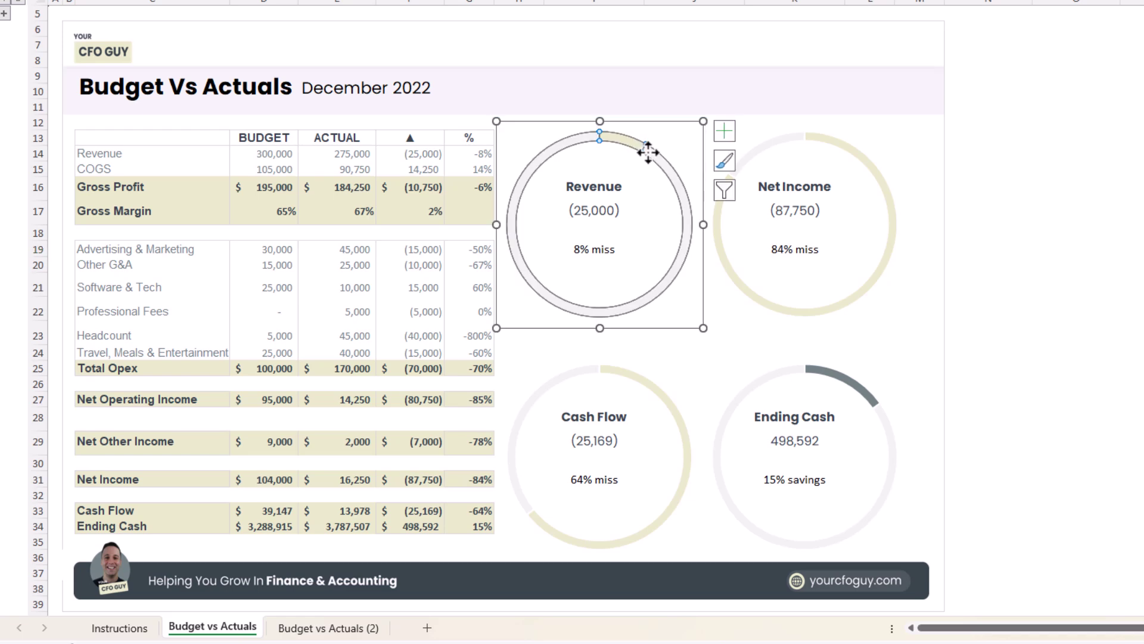
pyautogui.click(1116, 195)
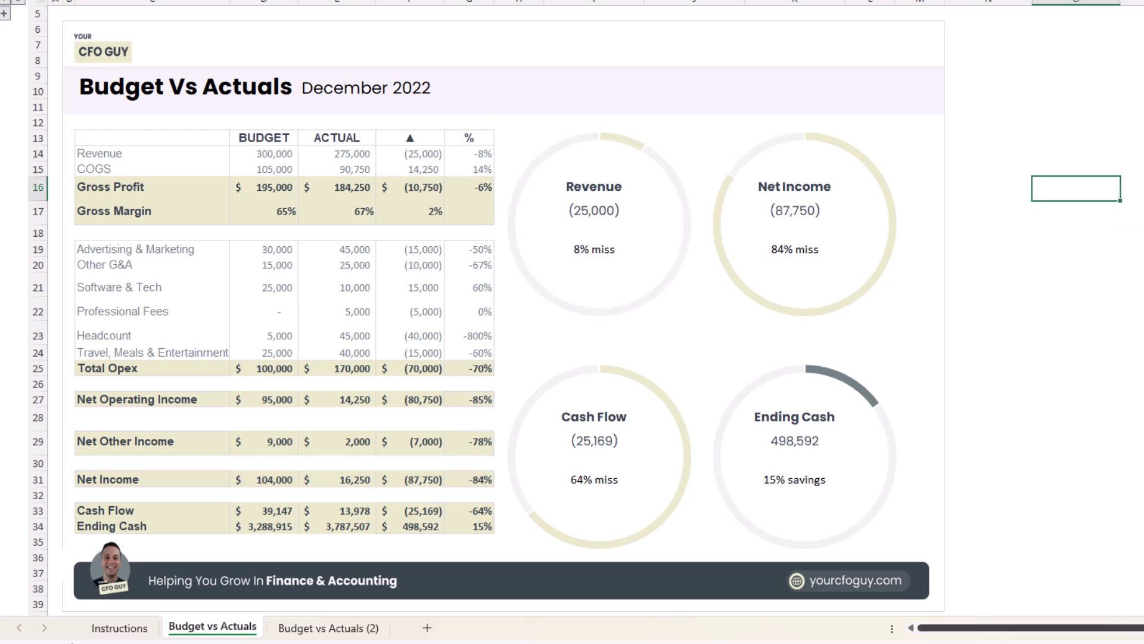
pyautogui.click(679, 191)
pyautogui.moveTo(1136, 627)
pyautogui.mouseDown()
pyautogui.moveTo(1143, 635)
pyautogui.moveTo(1118, 637)
pyautogui.moveTo(1143, 637)
pyautogui.mouseUp()
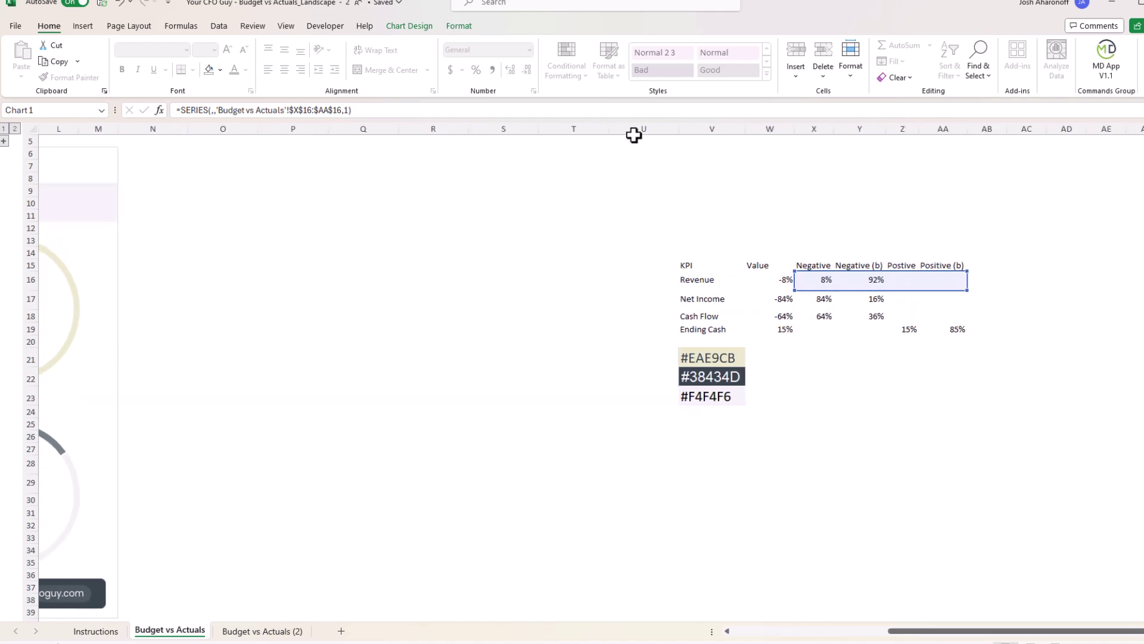
# Step: Hide the empty columns O through U so the KPI source table sits beside the dashboard
pyautogui.moveTo(638, 129); pyautogui.dragTo(220, 121)
pyautogui.rightClick(220, 128)
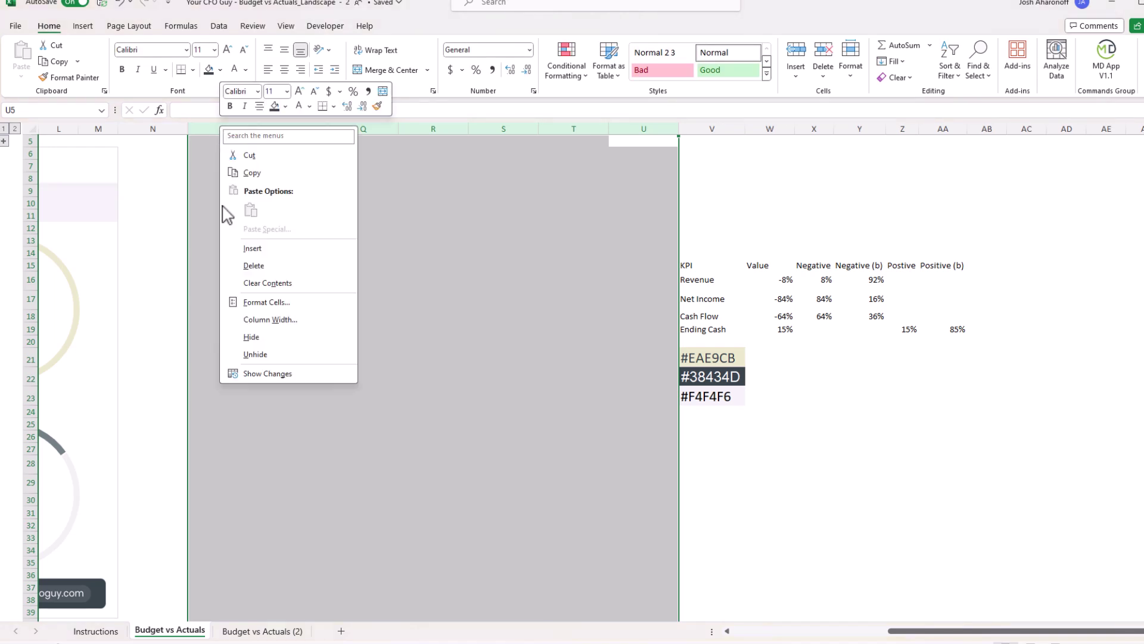
pyautogui.click(251, 338)
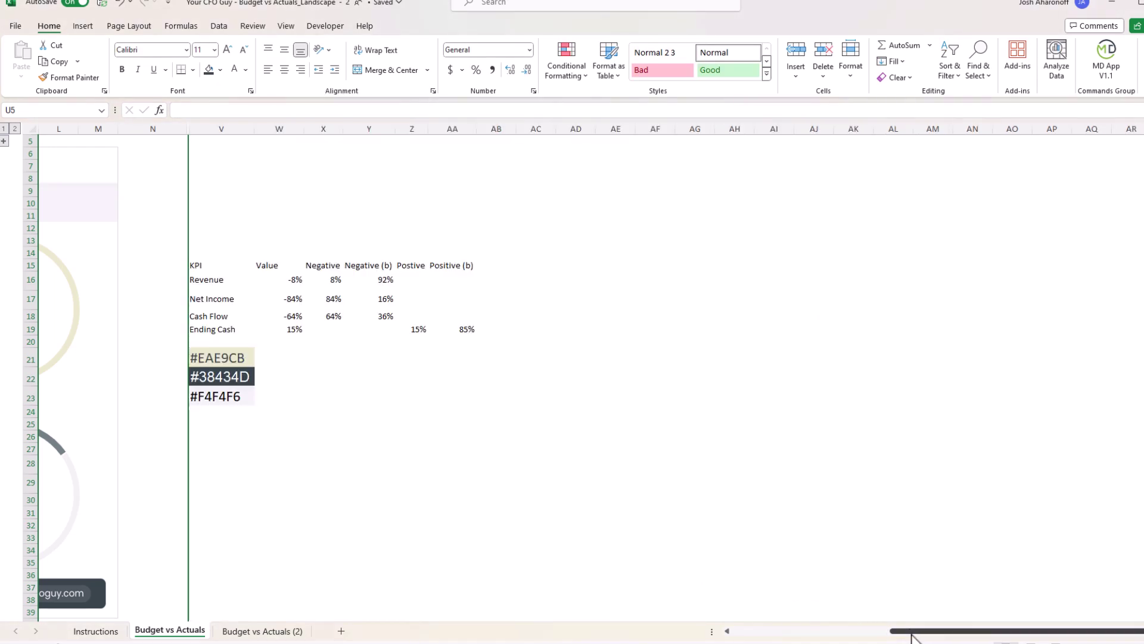
pyautogui.moveTo(907, 631); pyautogui.dragTo(750, 631)
pyautogui.click(1005, 464)
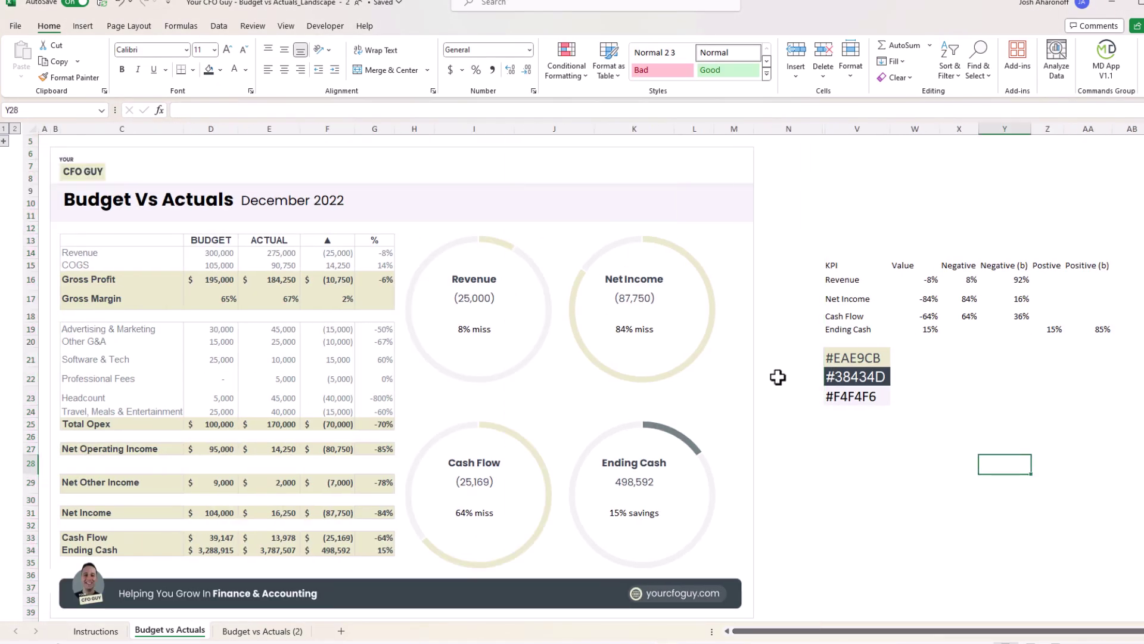
# Step: Examine which cells of the KPI source table feed the Revenue ring chart
pyautogui.click(498, 244)
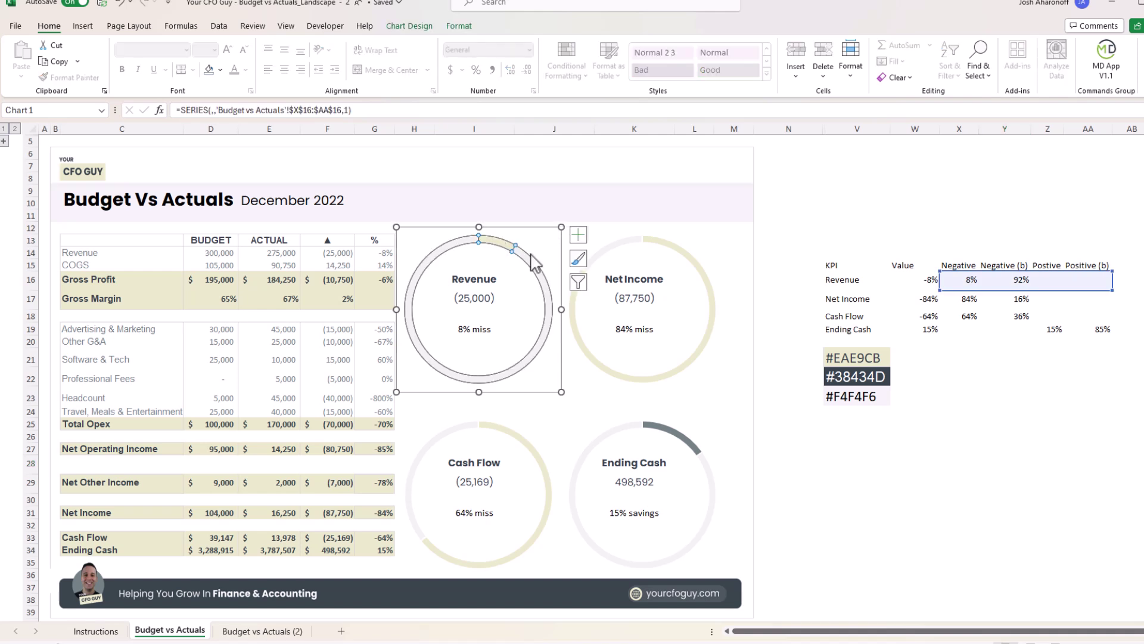
pyautogui.click(943, 460)
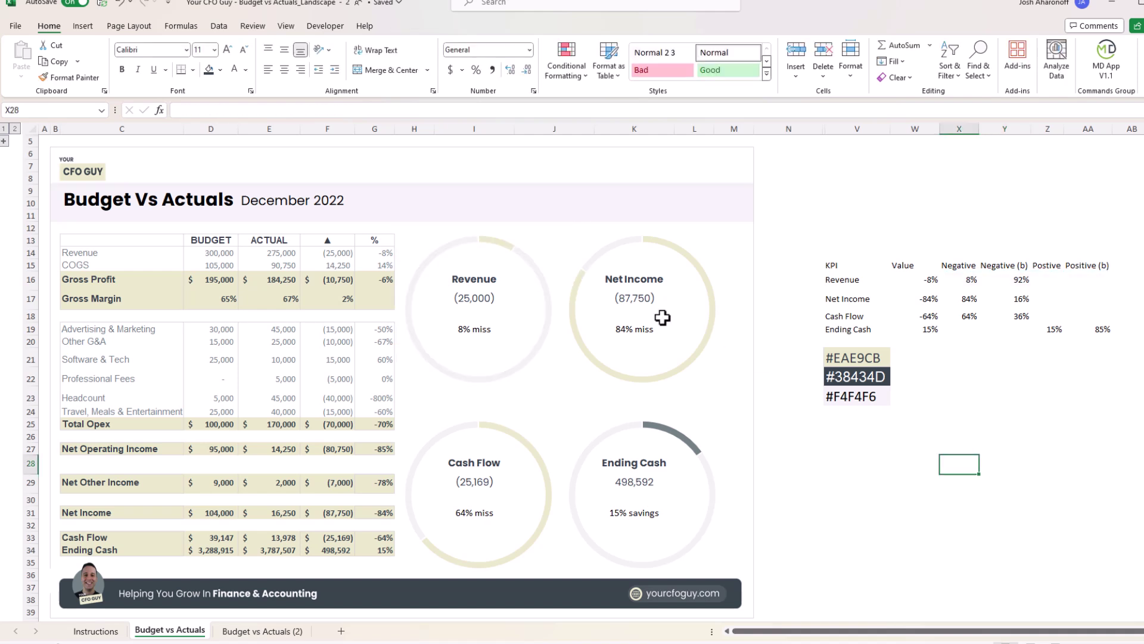
pyautogui.click(498, 242)
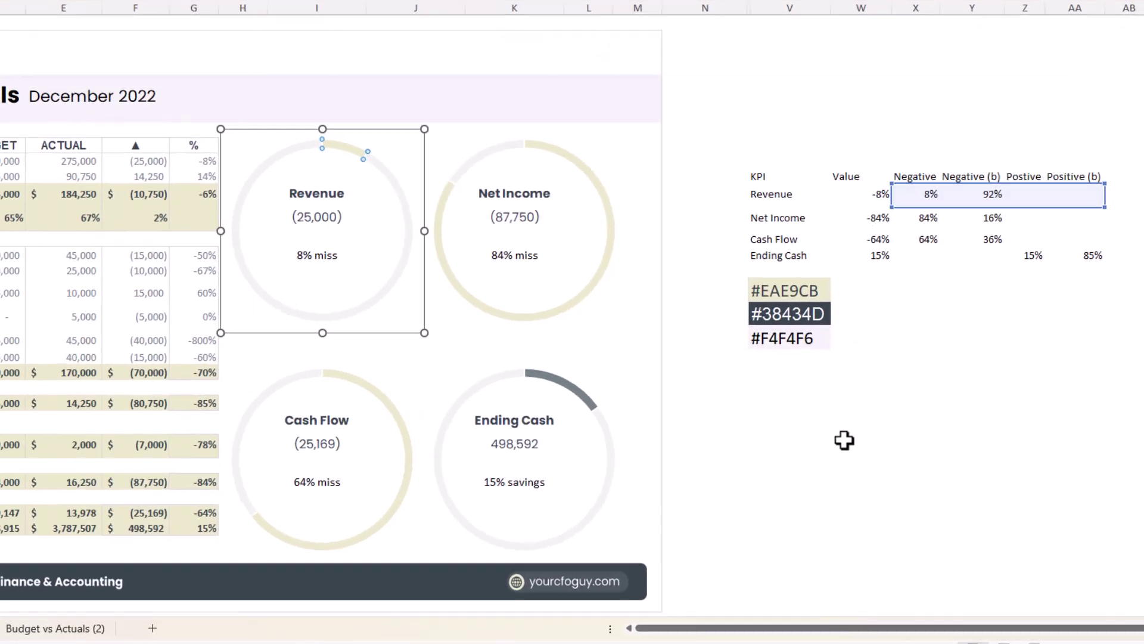
pyautogui.click(924, 456)
# Step: Examine the Value, Negative and Negative (b) cells for Revenue and Net Income in the KPI source table
pyautogui.click(921, 316)
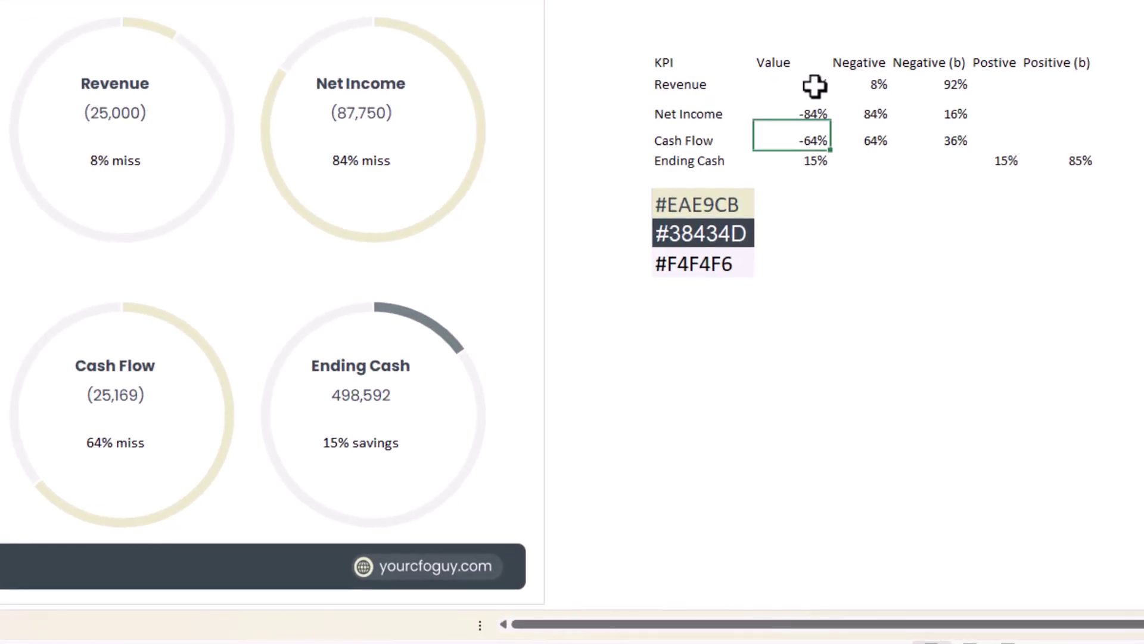
pyautogui.click(815, 86)
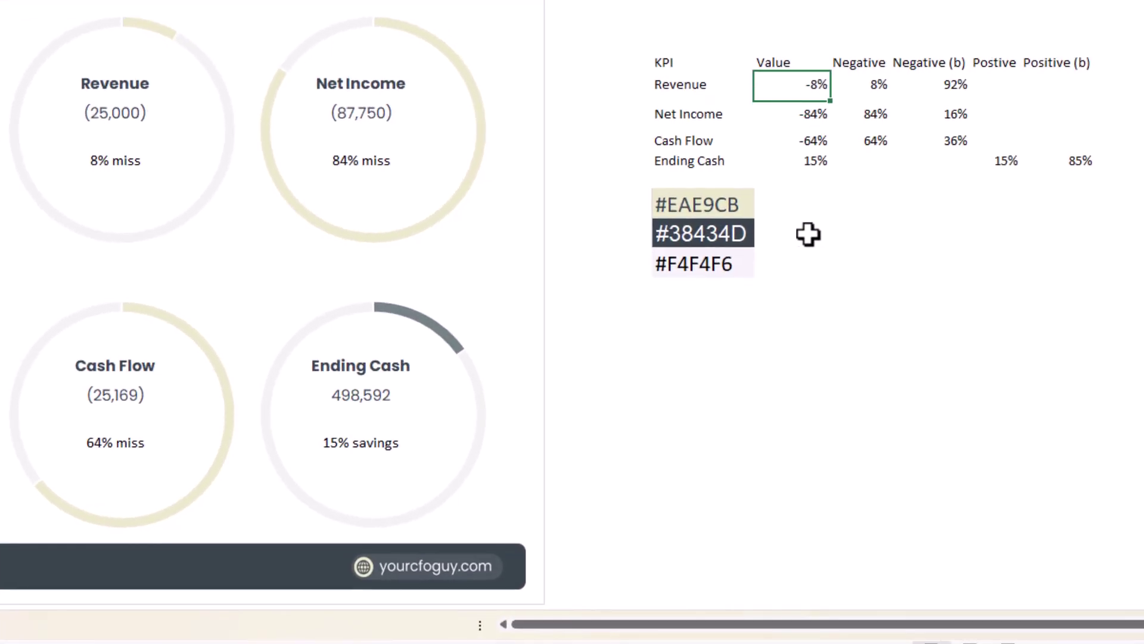
pyautogui.click(869, 79)
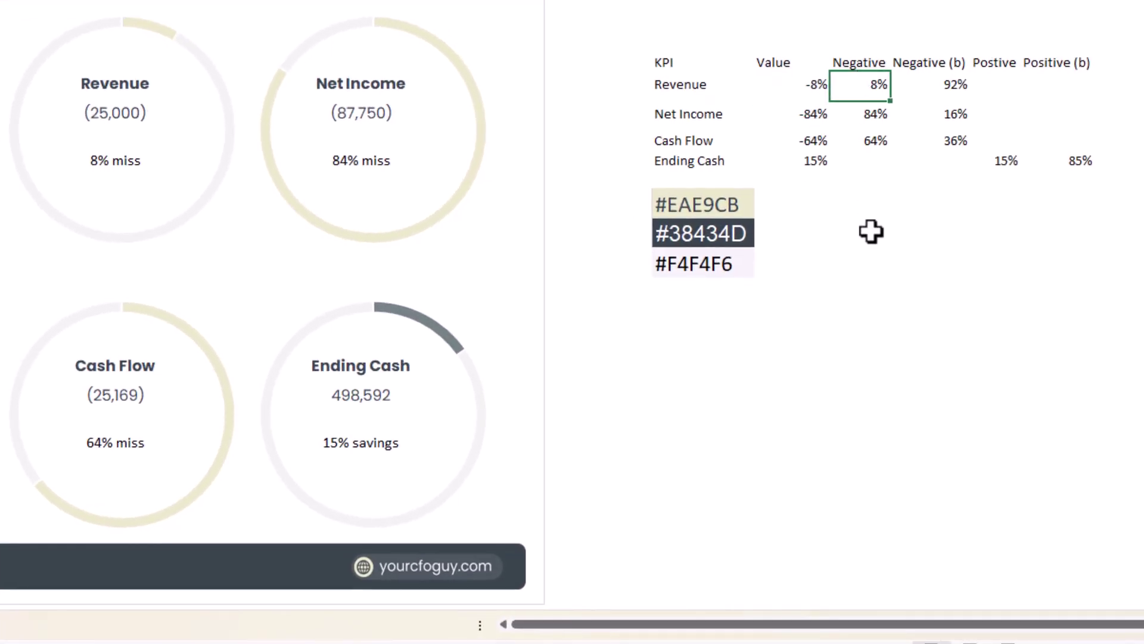
pyautogui.click(926, 86)
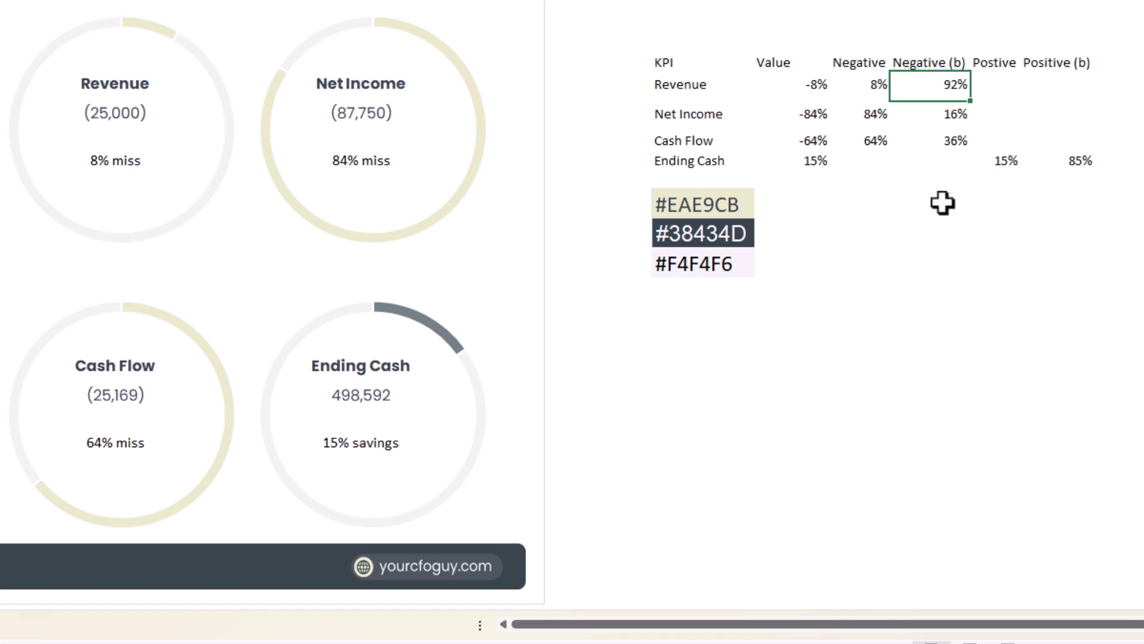
pyautogui.click(812, 119)
pyautogui.click(878, 110)
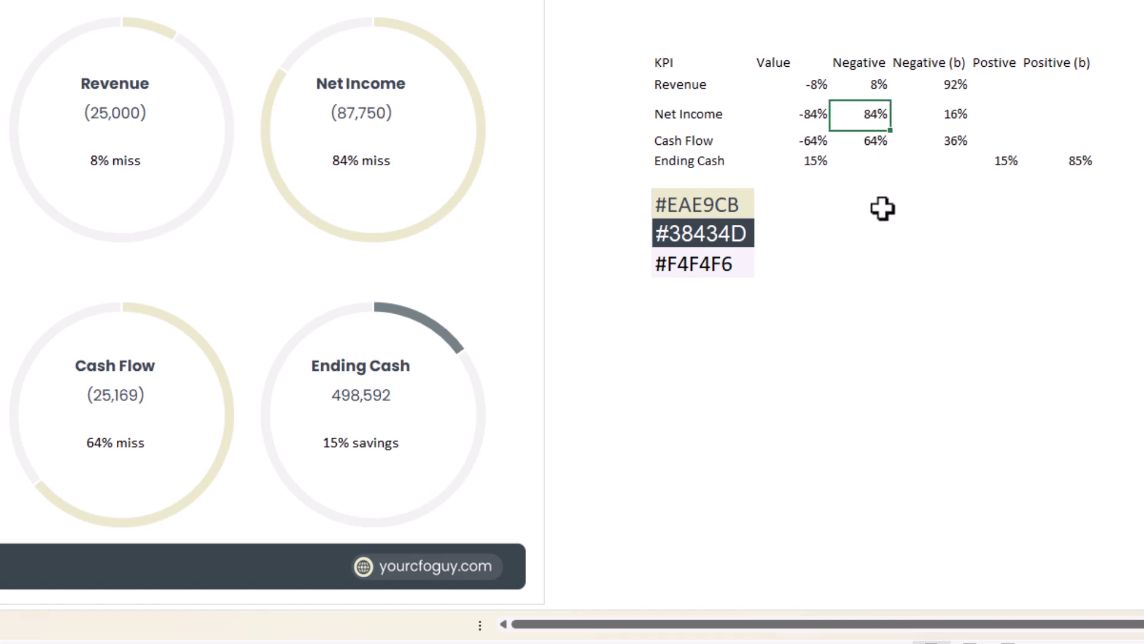
pyautogui.click(941, 117)
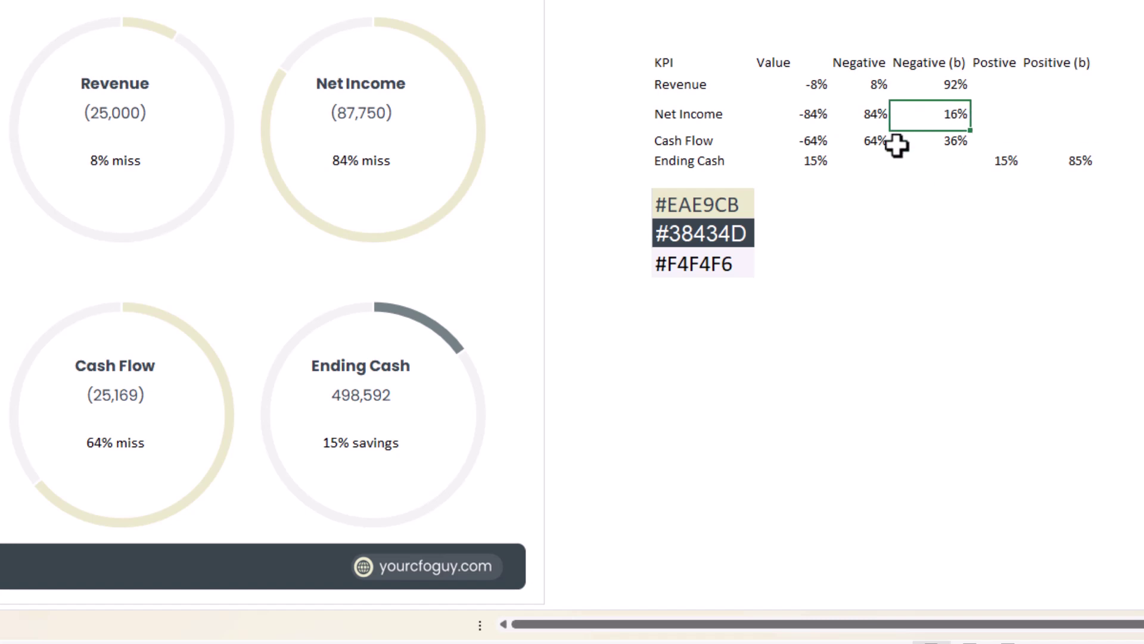
pyautogui.click(892, 289)
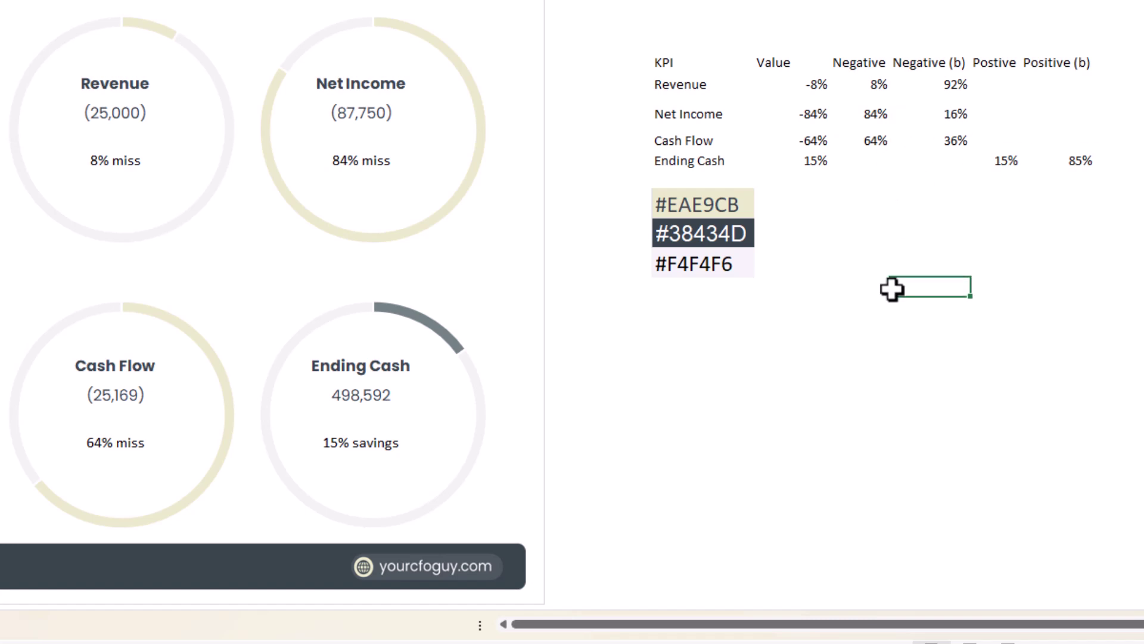
# Step: Compare which KPI source cells feed the Revenue and Ending Cash ring charts, including the blank Negative and Postive cells
pyautogui.click(157, 24)
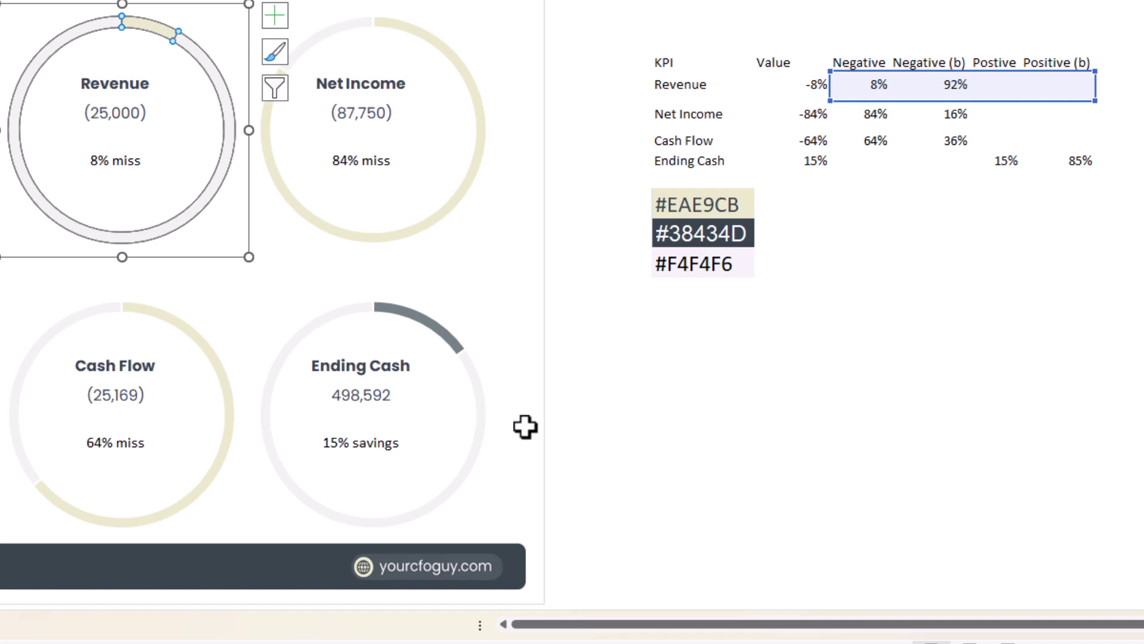
pyautogui.click(438, 325)
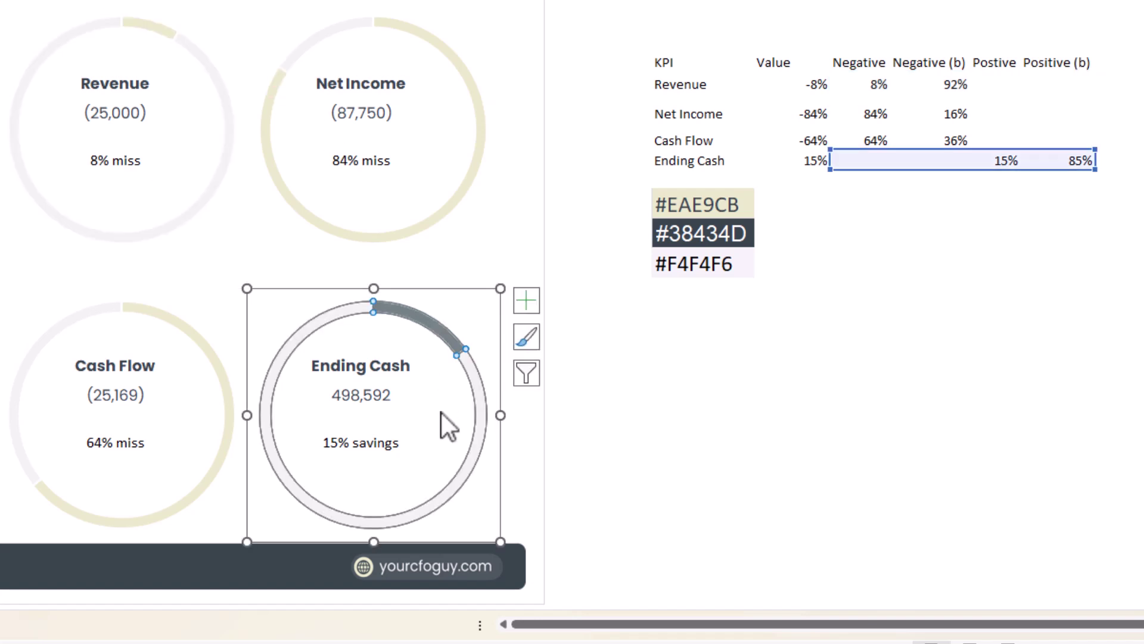
pyautogui.moveTo(442, 334)
pyautogui.click(149, 27)
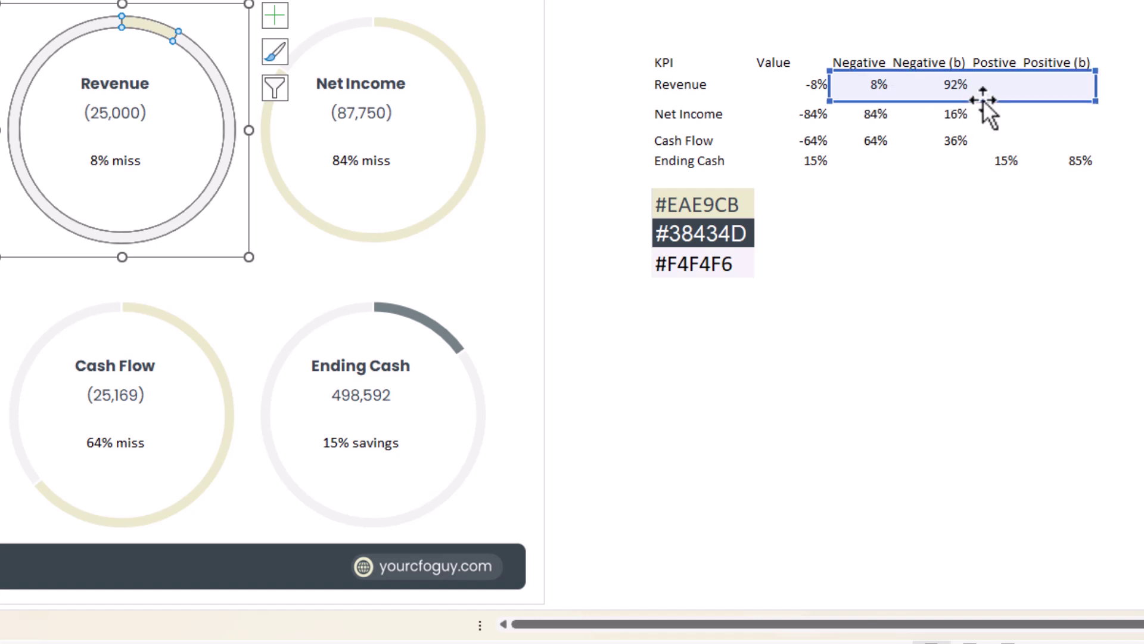
pyautogui.click(995, 112)
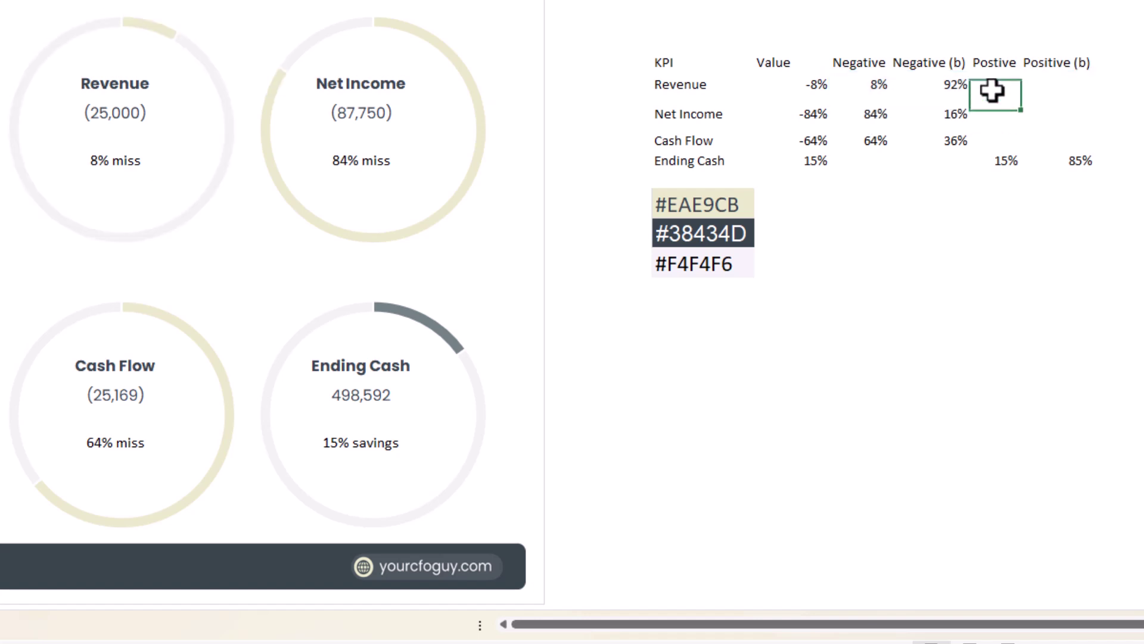
pyautogui.moveTo(992, 89); pyautogui.dragTo(1080, 89)
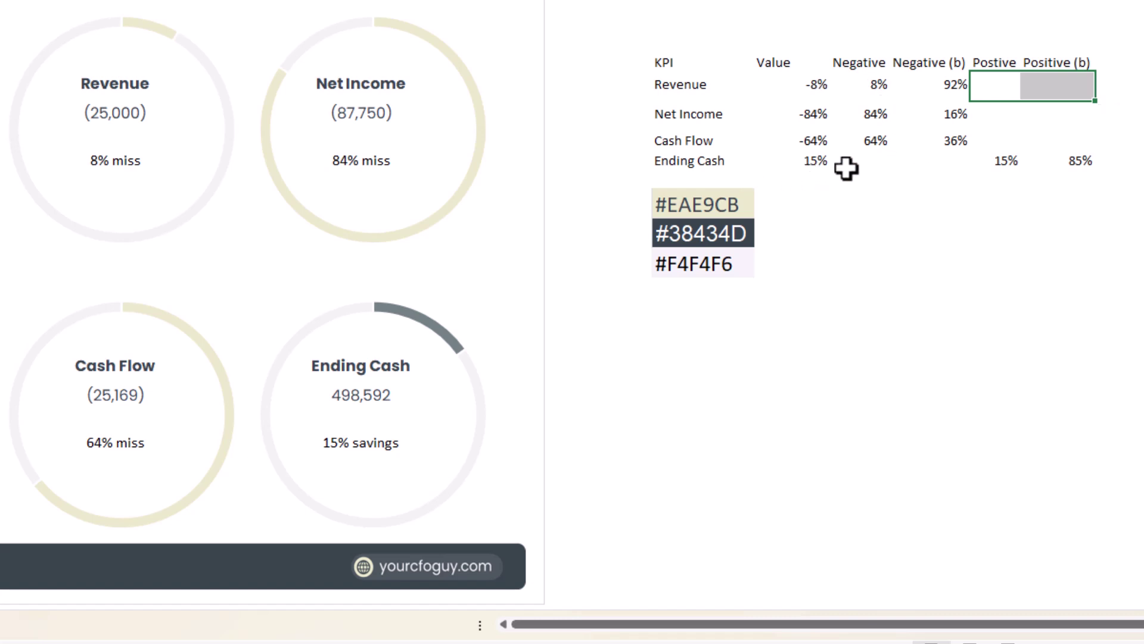
pyautogui.click(809, 163)
pyautogui.moveTo(868, 159); pyautogui.dragTo(947, 159)
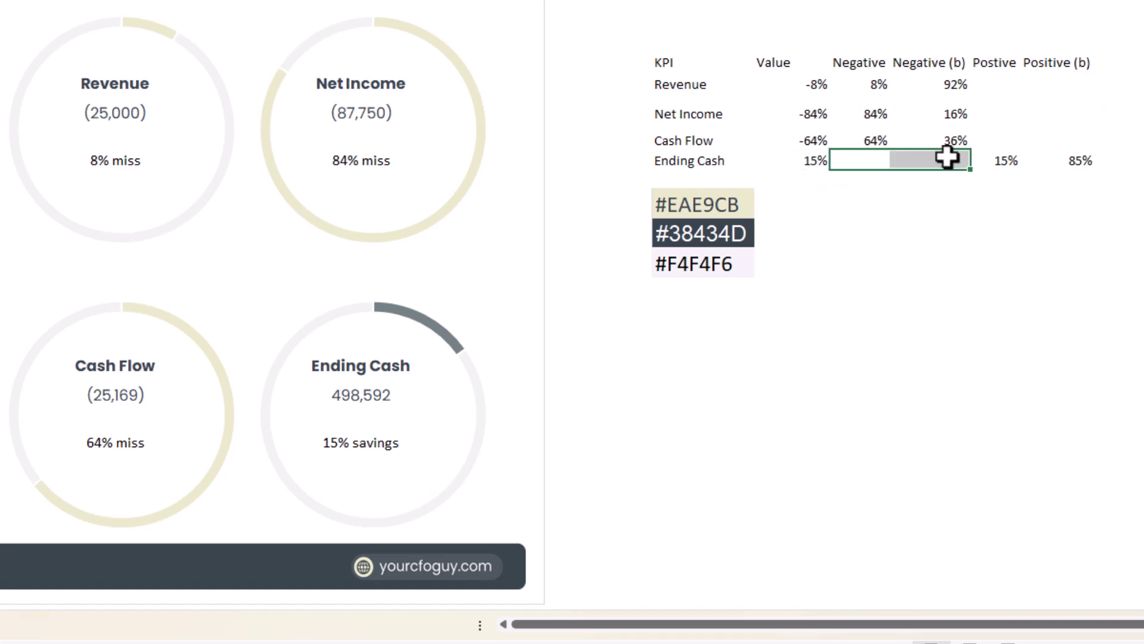
# Step: Try 8% in Revenue's Postive cell to test the Revenue ring chart, and clear the cell again
pyautogui.click(989, 93)
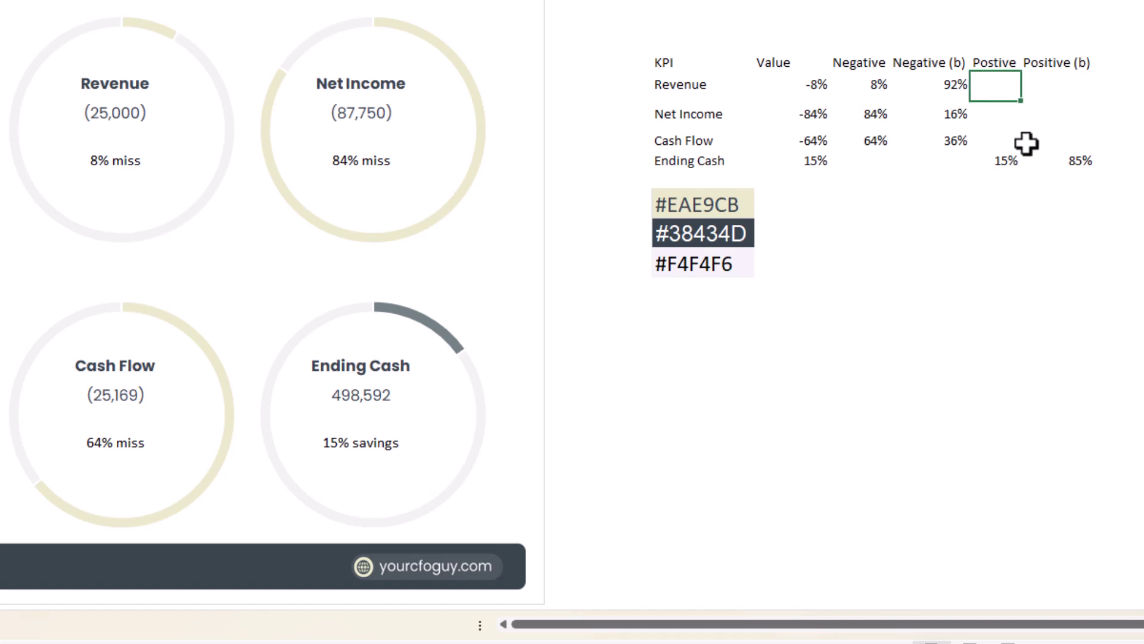
pyautogui.write('8')
pyautogui.press('Return')
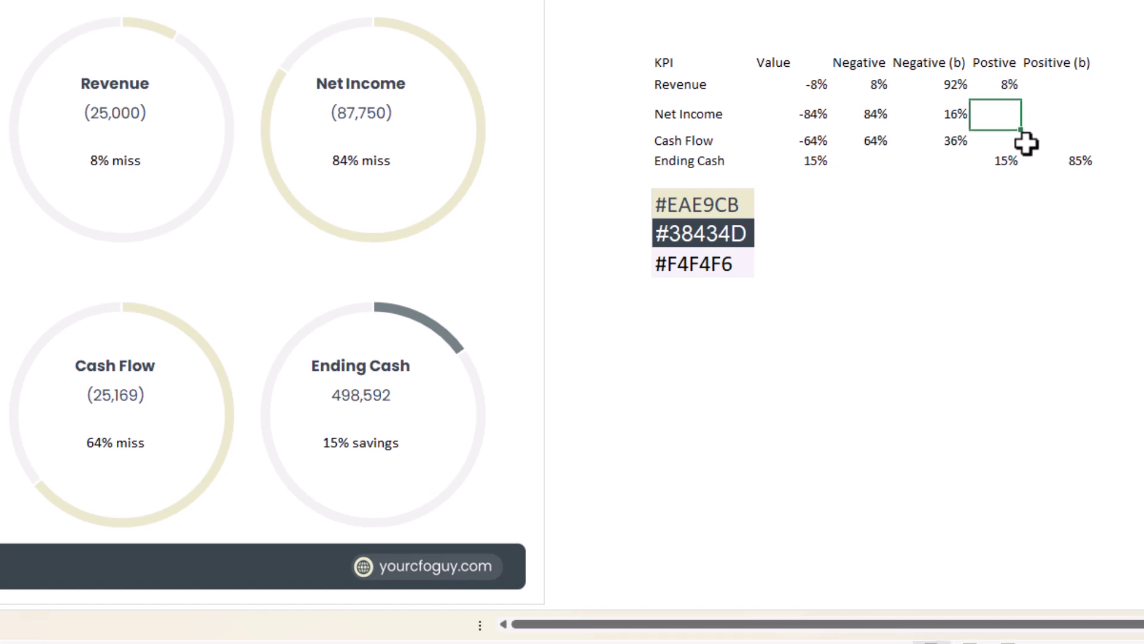
pyautogui.press('Up')
pyautogui.press('Right')
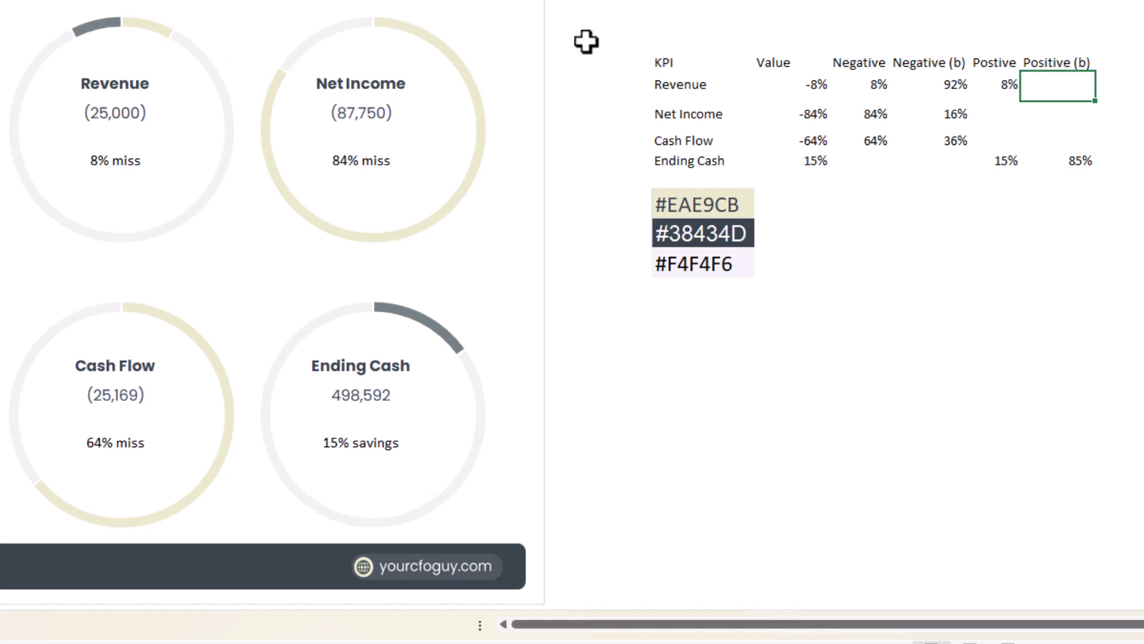
pyautogui.press('Left')
pyautogui.press('Delete')
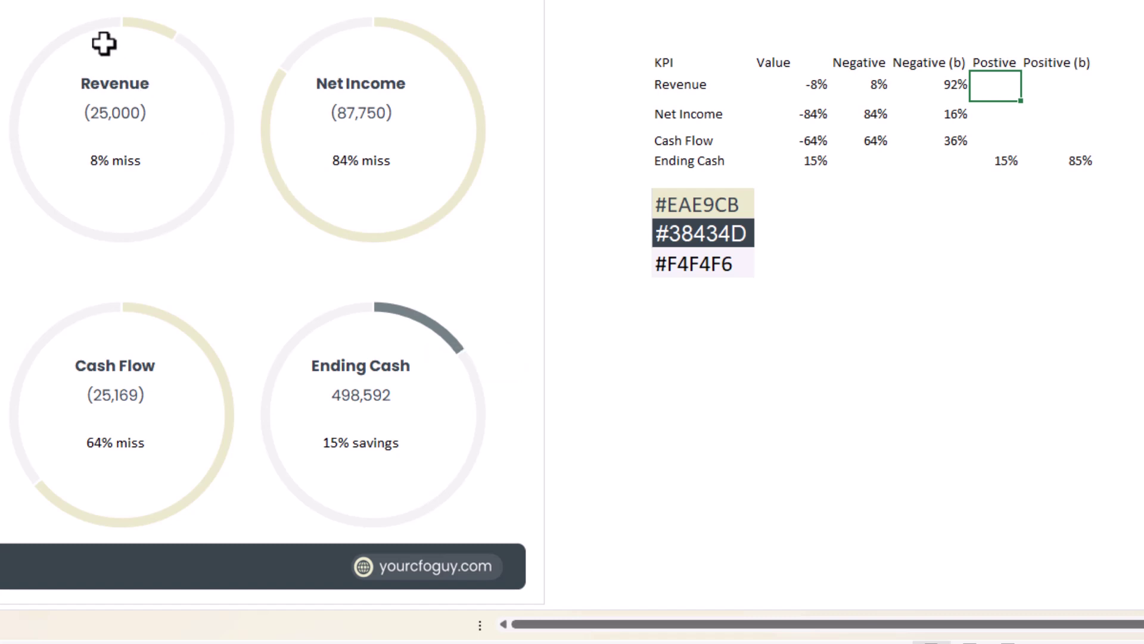
pyautogui.moveTo(162, 37)
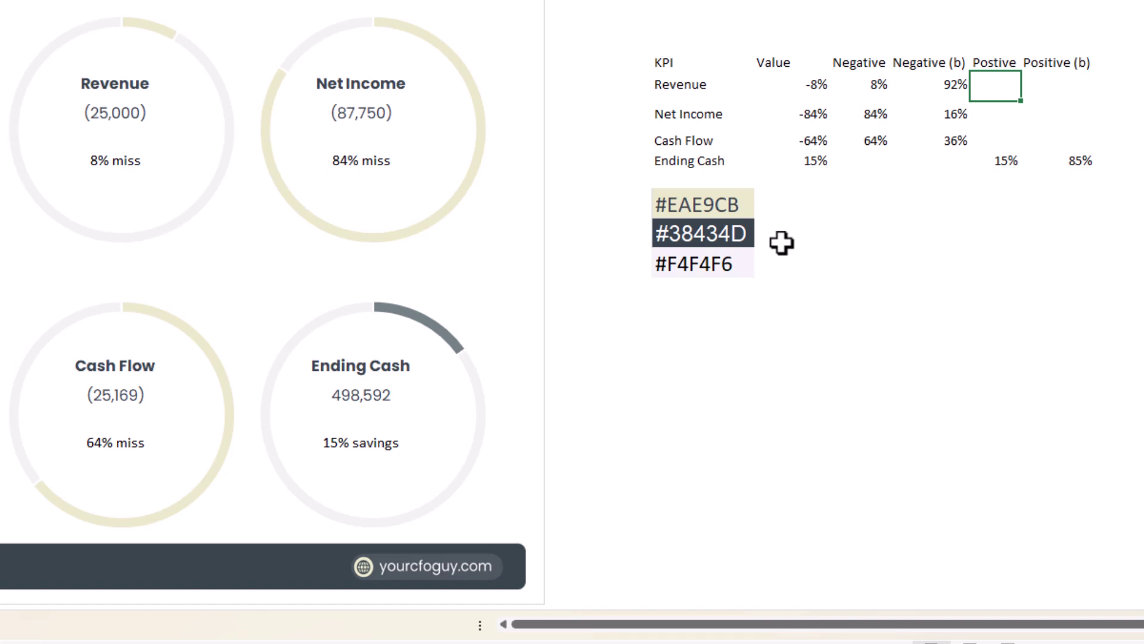
# Step: Inspect the Value formulas of all four KPIs to see which dashboard label cell each one references
pyautogui.click(807, 79)
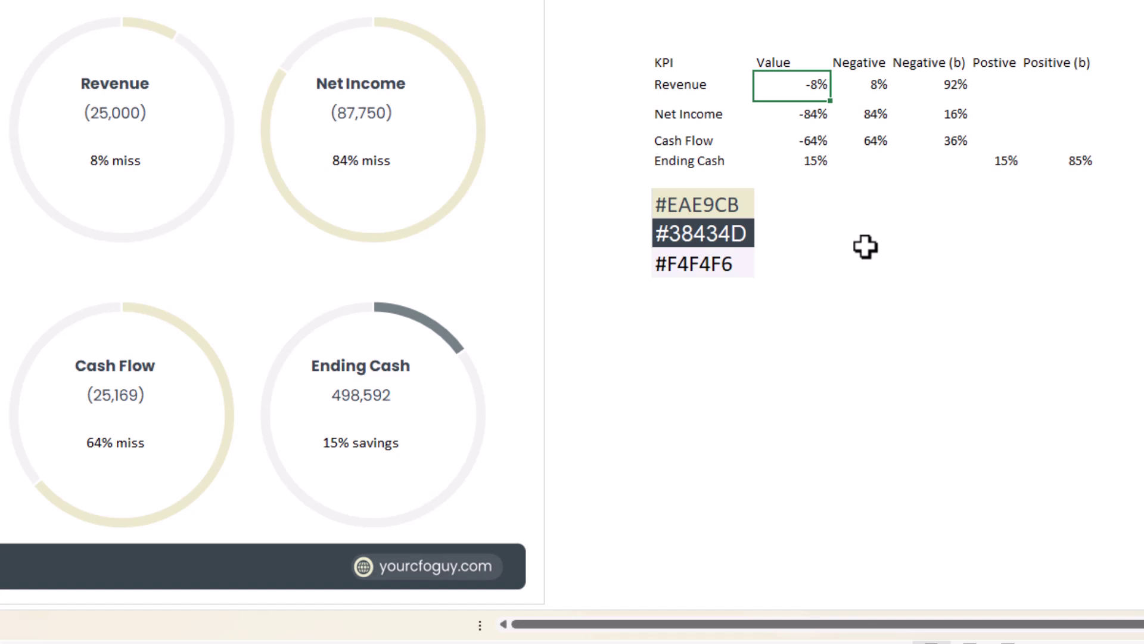
pyautogui.write('=I19')
pyautogui.press('Return')
pyautogui.press('F2')
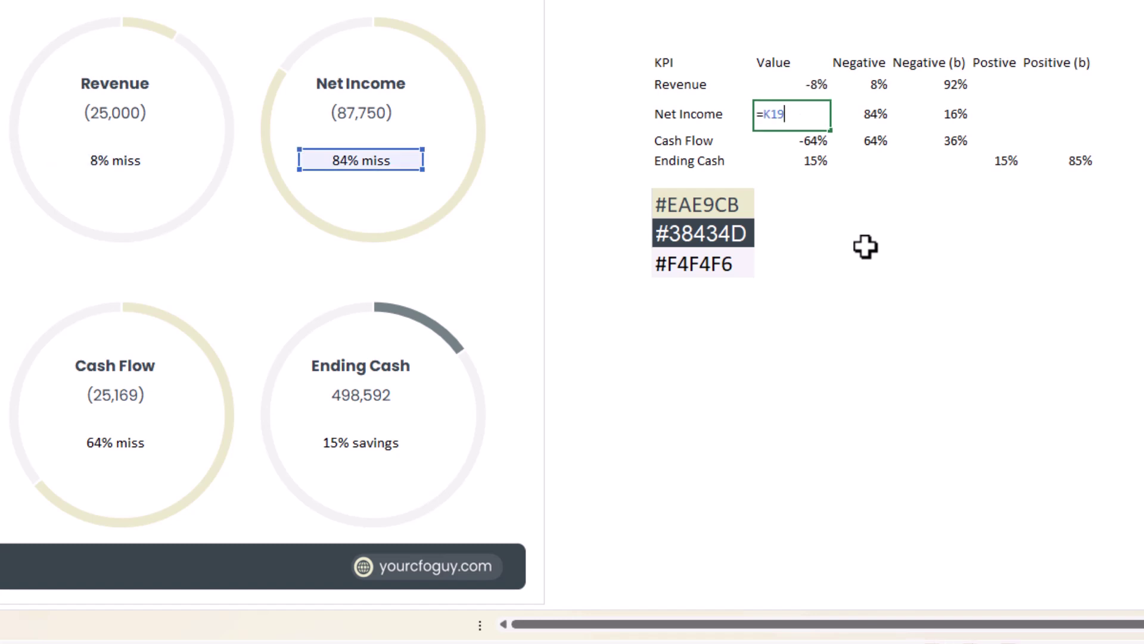
pyautogui.press('Return')
pyautogui.press('F2')
pyautogui.press('Return')
pyautogui.press('F2')
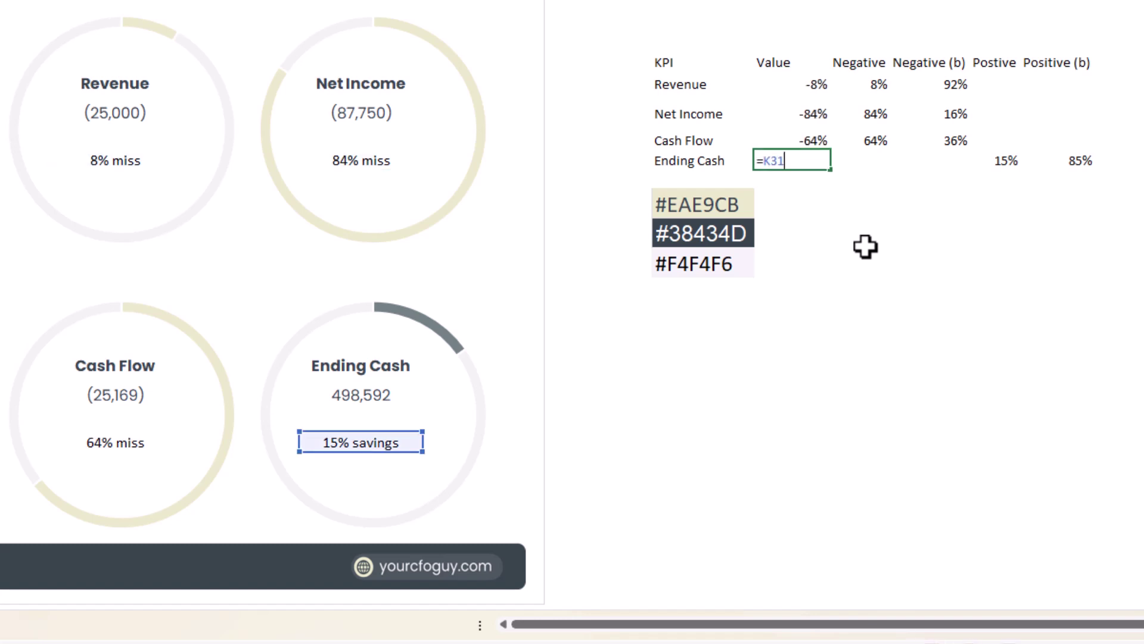
pyautogui.press('Return')
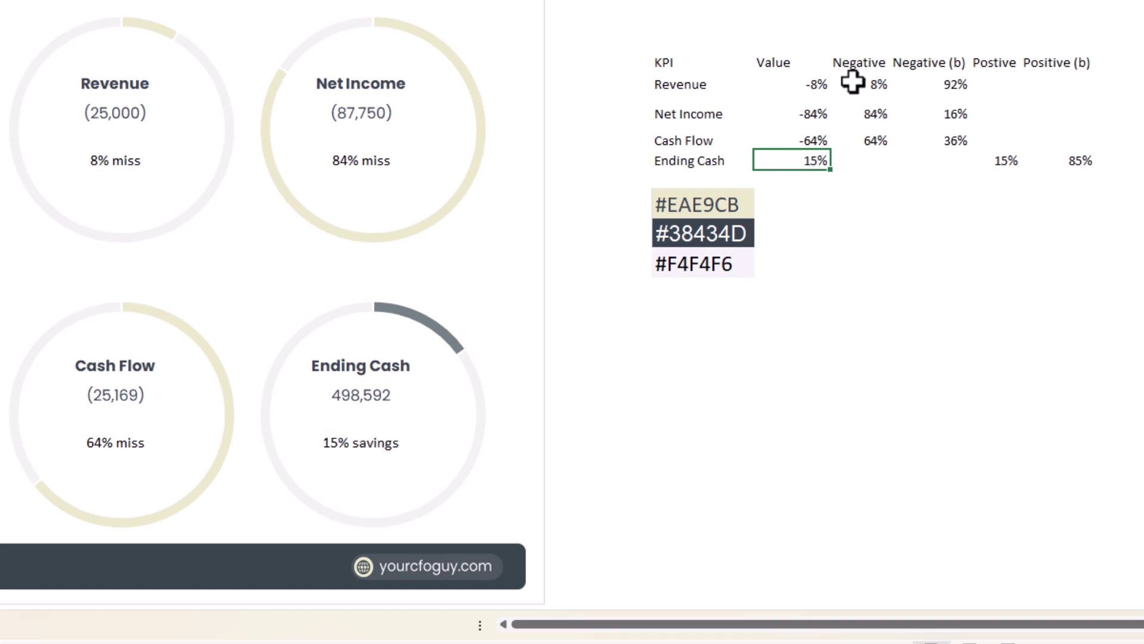
# Step: Inspect the IF and ABS formula in the Negative column for Revenue and Ending Cash
pyautogui.click(874, 84)
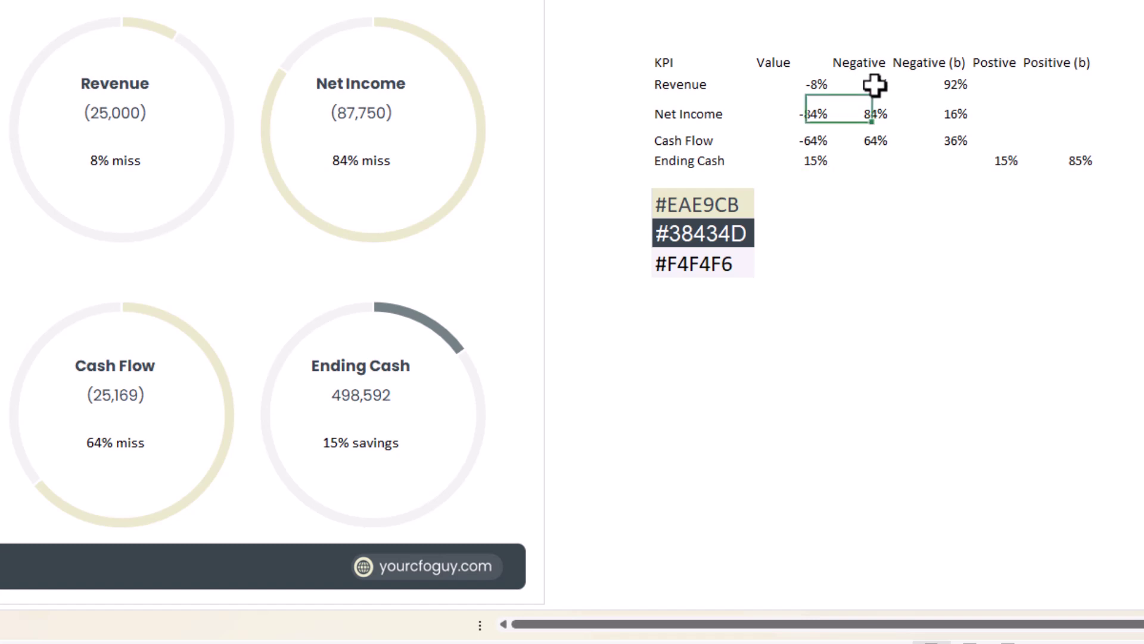
pyautogui.click(872, 160)
pyautogui.click(871, 84)
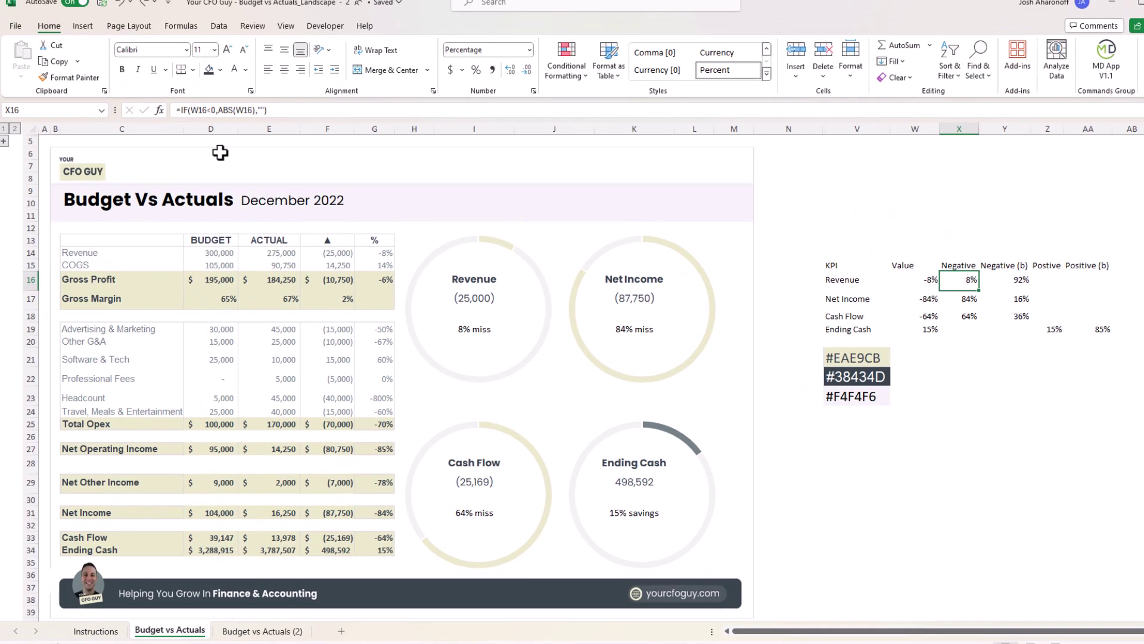
pyautogui.press('F2')
pyautogui.press('Escape')
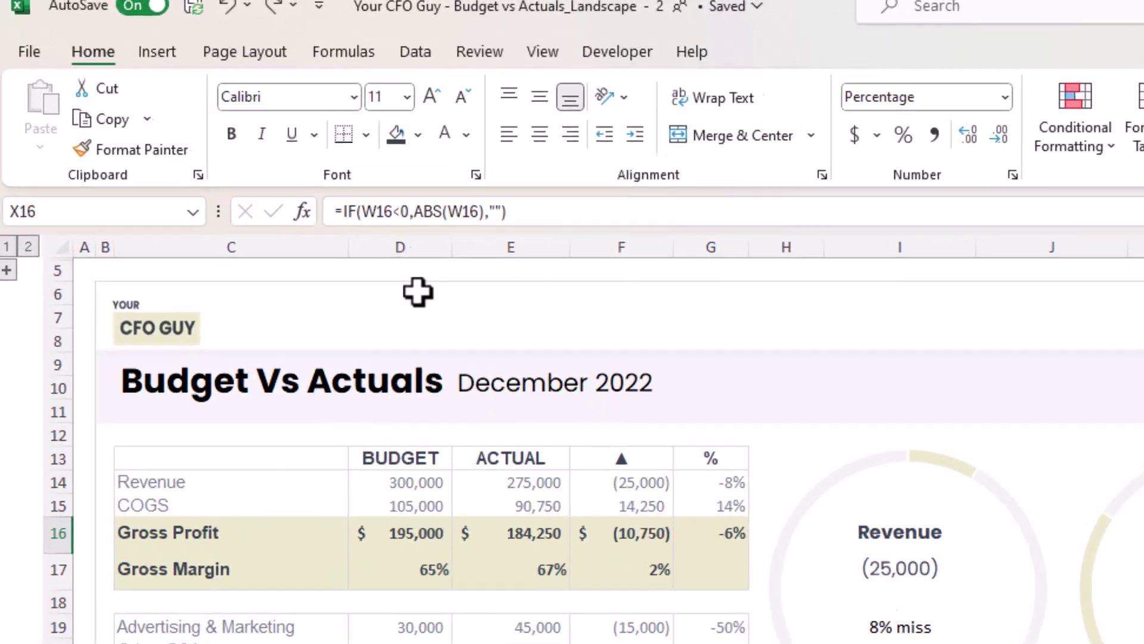
pyautogui.press('F2')
pyautogui.press('Escape')
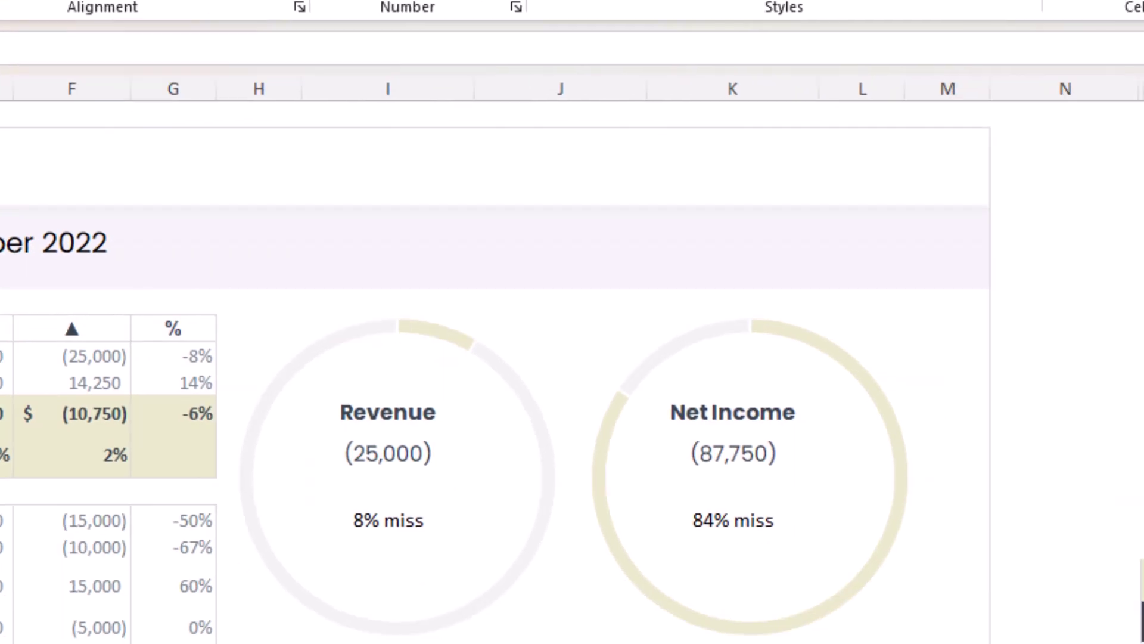
pyautogui.click(746, 311)
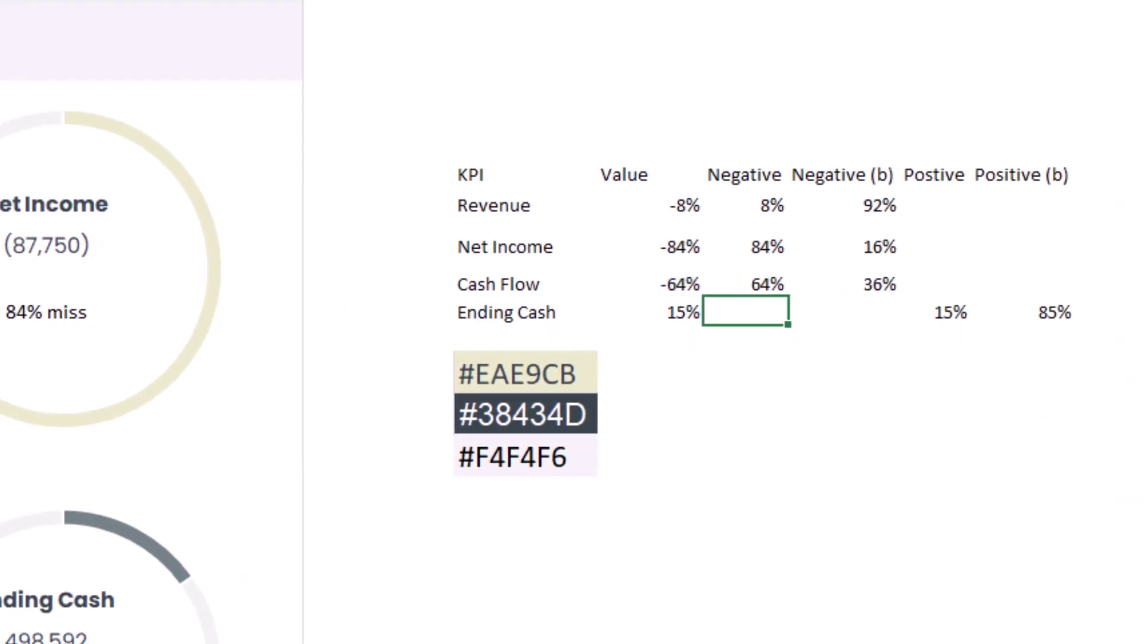
pyautogui.press('F2')
pyautogui.press('Escape')
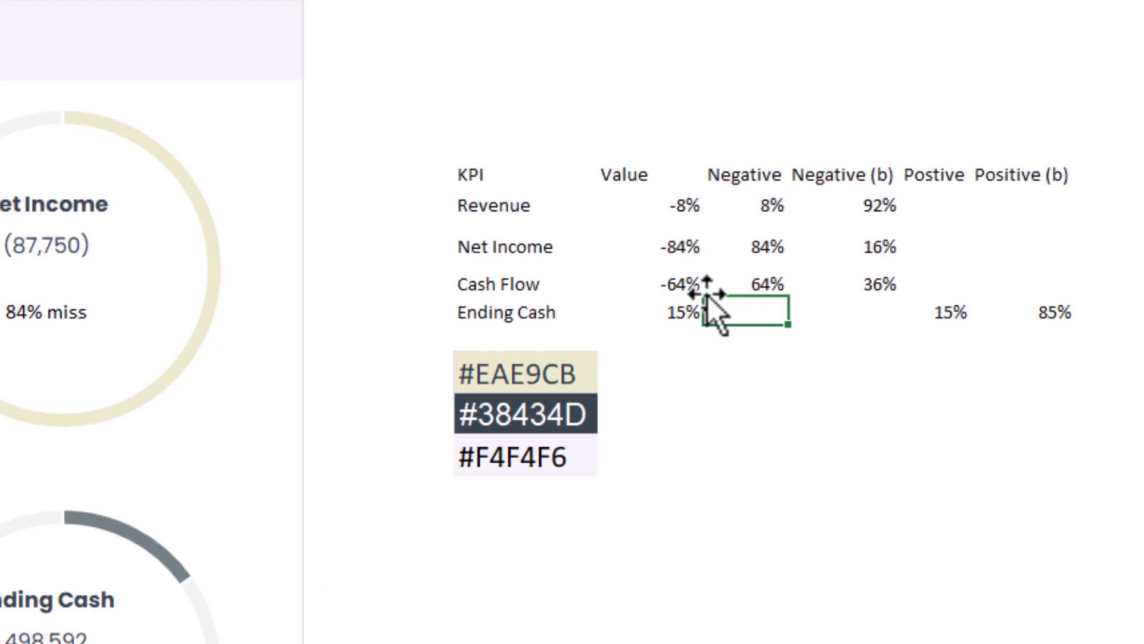
# Step: Examine the Negative and Negative (b) cells of the KPI source table across the KPI rows
pyautogui.click(871, 206)
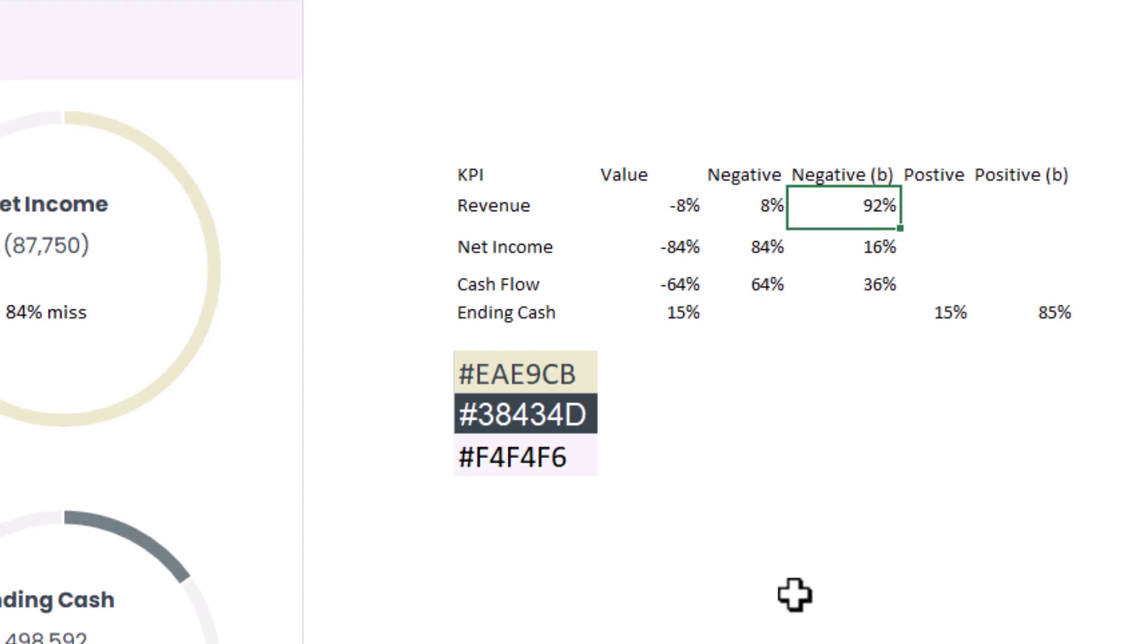
pyautogui.press('Left')
pyautogui.hotkey('shift', 'Down')
pyautogui.hotkey('shift', 'Down')
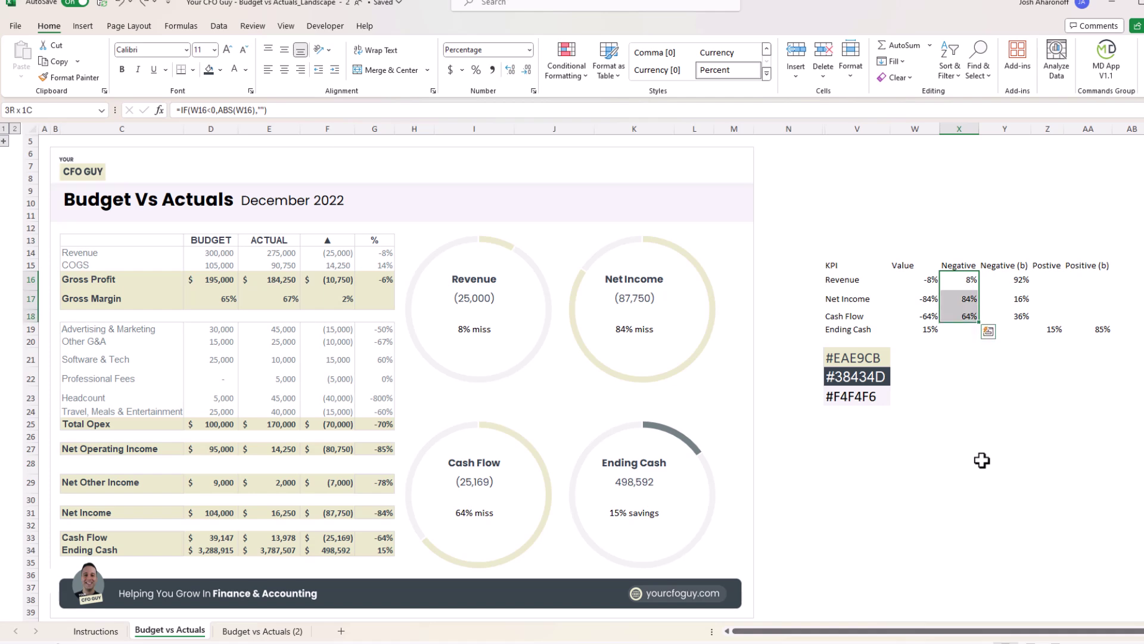
pyautogui.hotkey('shift', 'Down')
pyautogui.press('Right')
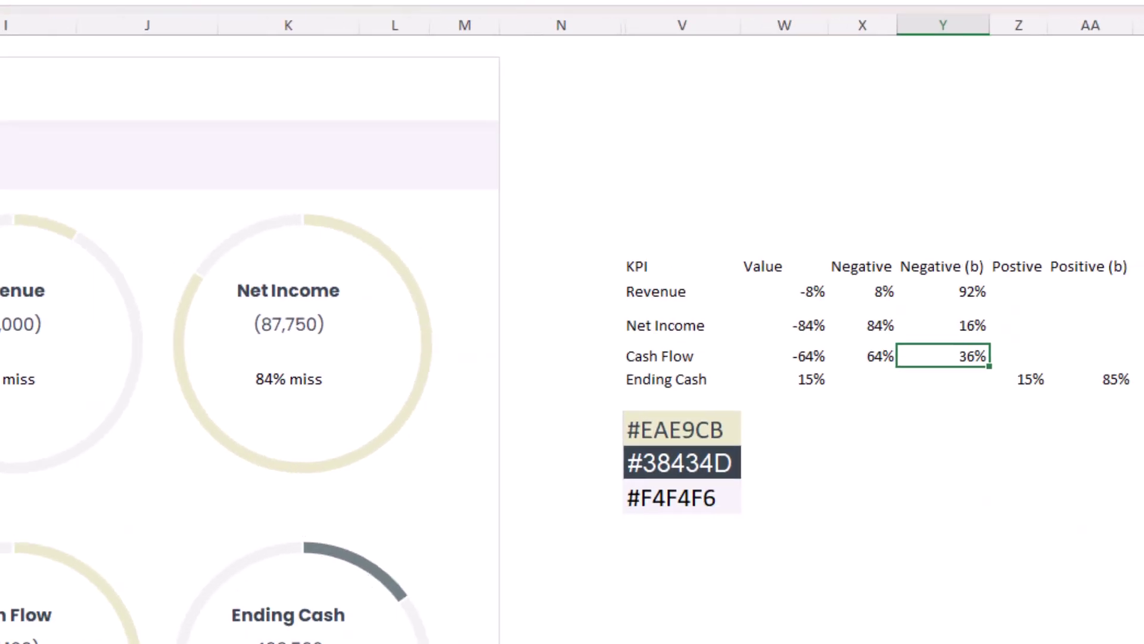
pyautogui.click(523, 236)
pyautogui.hotkey('shift', 'Return')
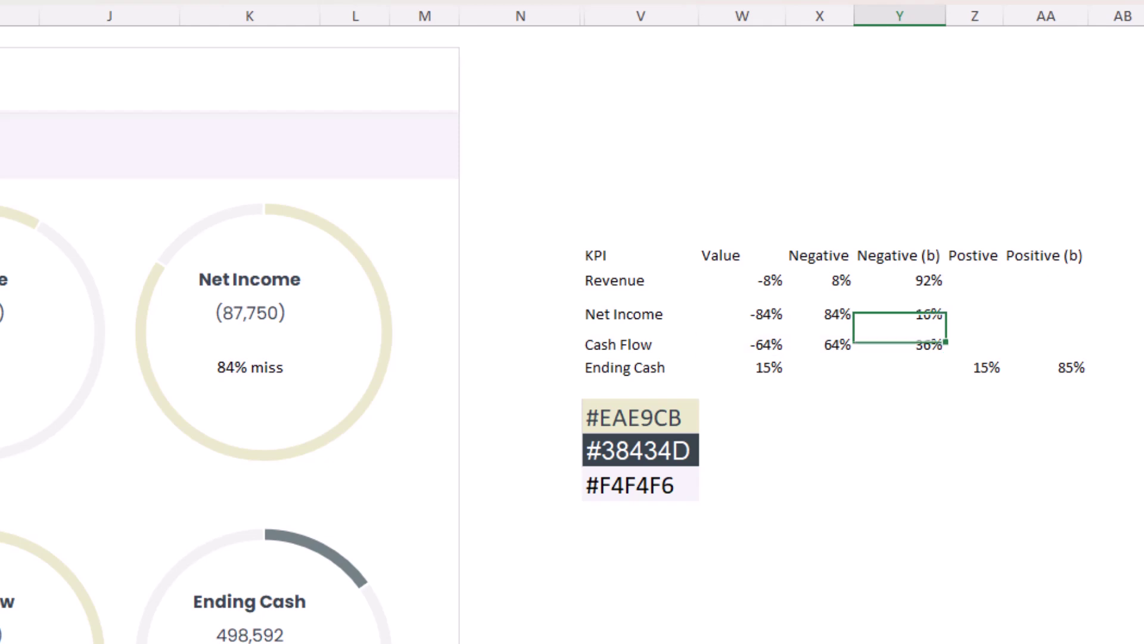
# Step: Examine the Postive and Positive (b) columns of the KPI source table, including the Postive formula for Ending Cash
pyautogui.click(974, 282)
pyautogui.click(974, 255)
pyautogui.click(1047, 256)
pyautogui.click(975, 281)
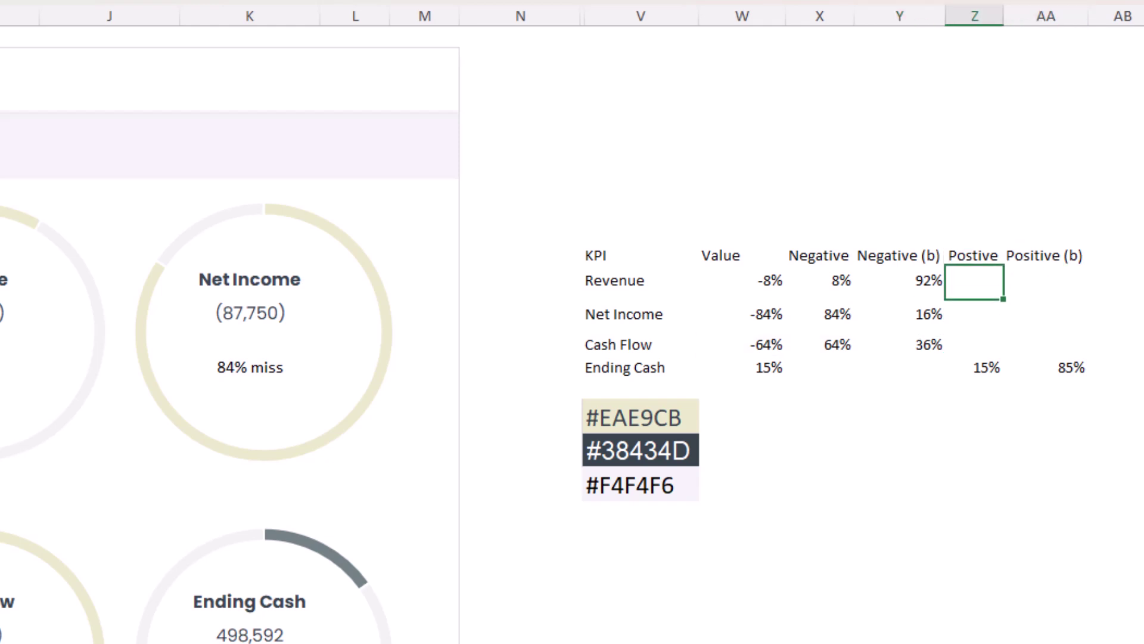
pyautogui.click(974, 345)
pyautogui.click(974, 367)
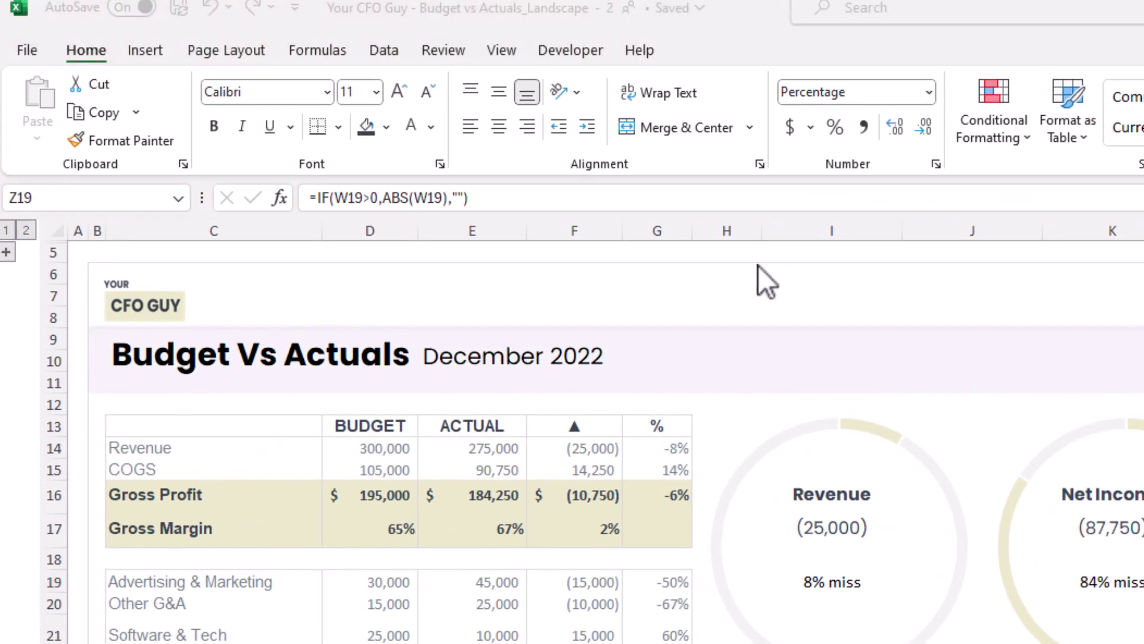
pyautogui.hotkey('alt', 'Tab')
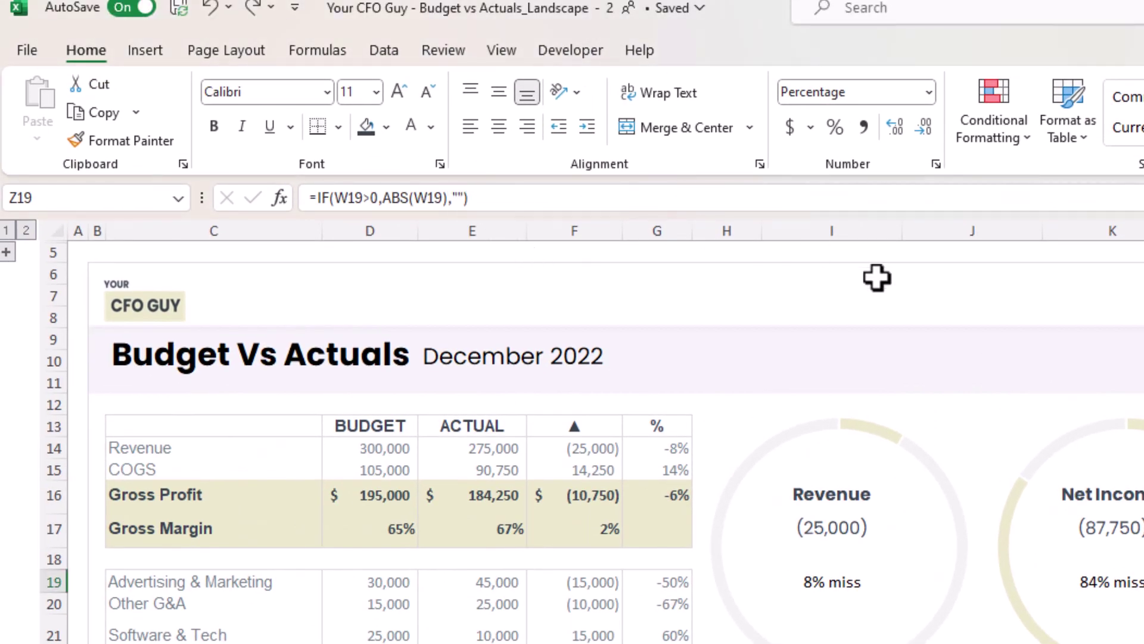
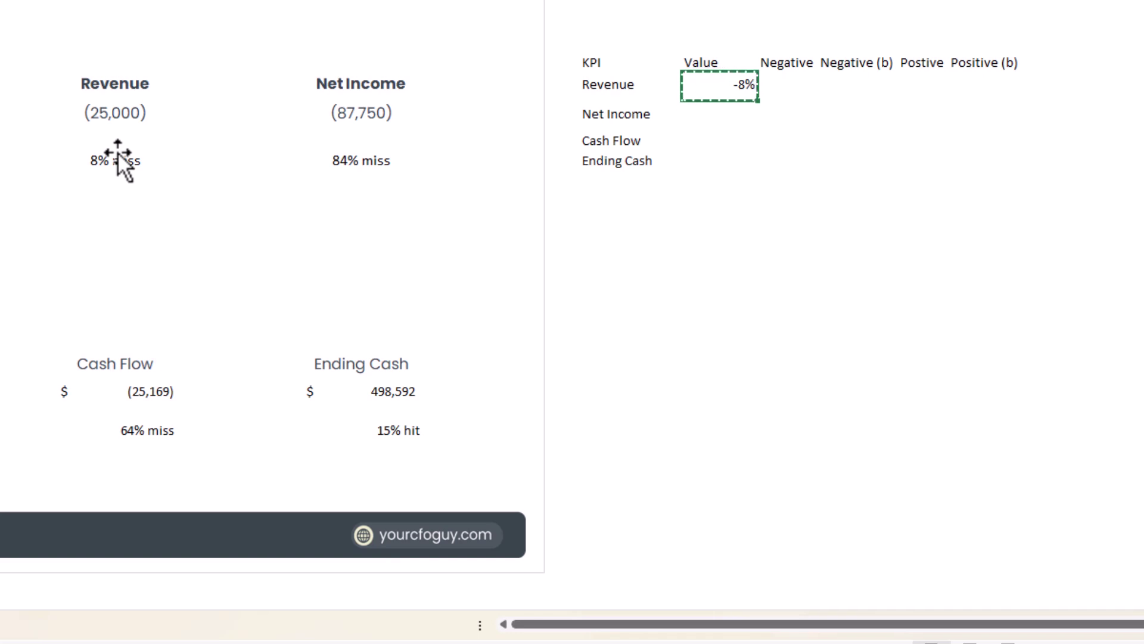
# Step: In the working sheet's KPI table, link the Net Income, Cash Flow and Ending Cash values to their dashboard percentage labels
pyautogui.press('Down')
pyautogui.write('=')
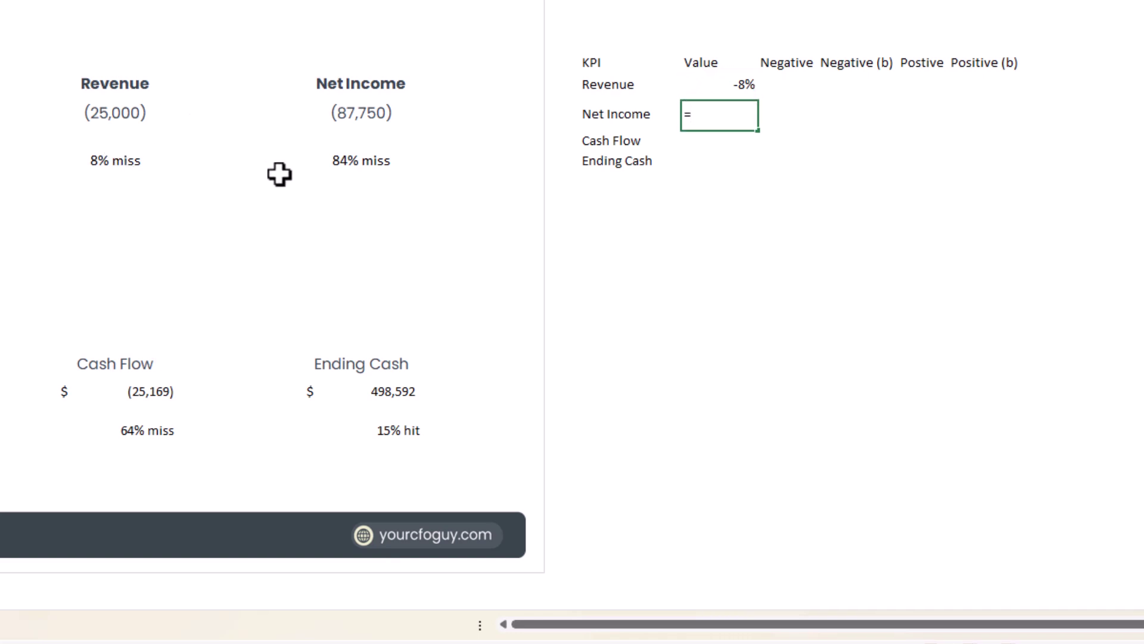
pyautogui.click(345, 169)
pyautogui.press('Return')
pyautogui.write('=')
pyautogui.click(138, 434)
pyautogui.press('Return')
pyautogui.write('=')
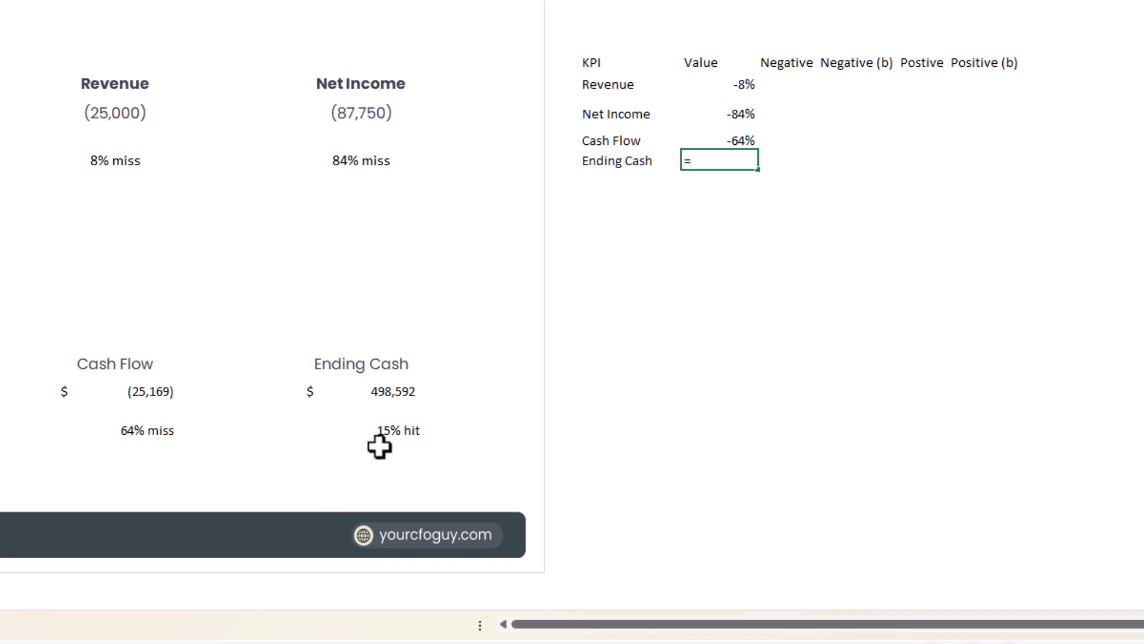
pyautogui.click(401, 431)
pyautogui.press('Return')
# Step: Review the empty Negative, Postive and Negative (b) cells from Revenue to Ending Cash in the working KPI table
pyautogui.press('Up')
pyautogui.press('Right')
pyautogui.press('Up')
pyautogui.press('Up')
pyautogui.press('Up')
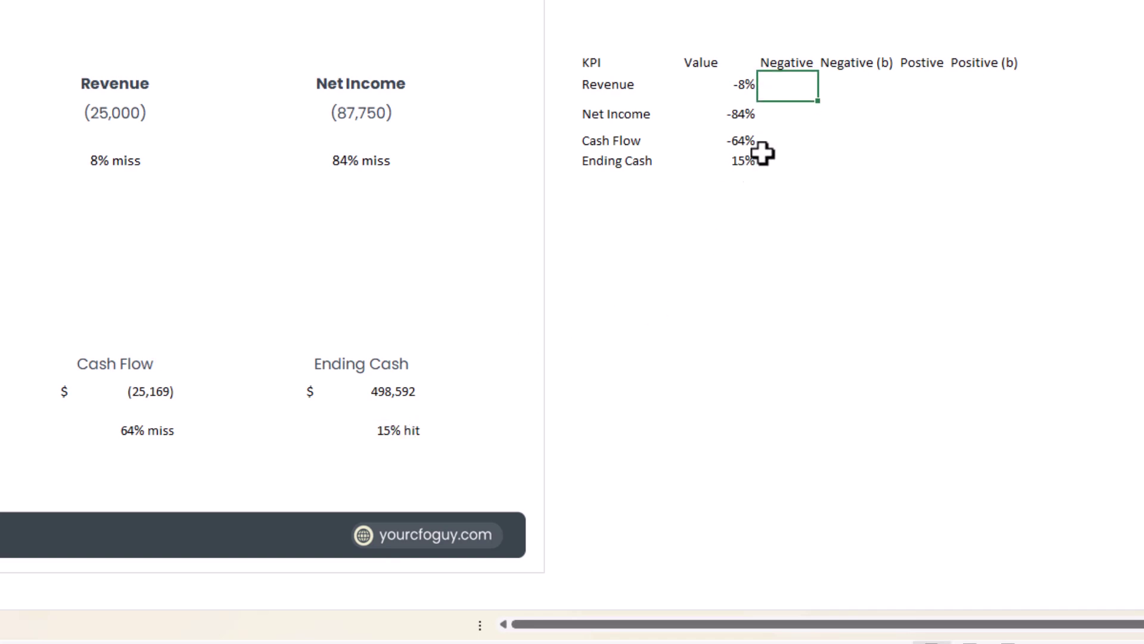
pyautogui.moveTo(795, 89); pyautogui.dragTo(799, 155)
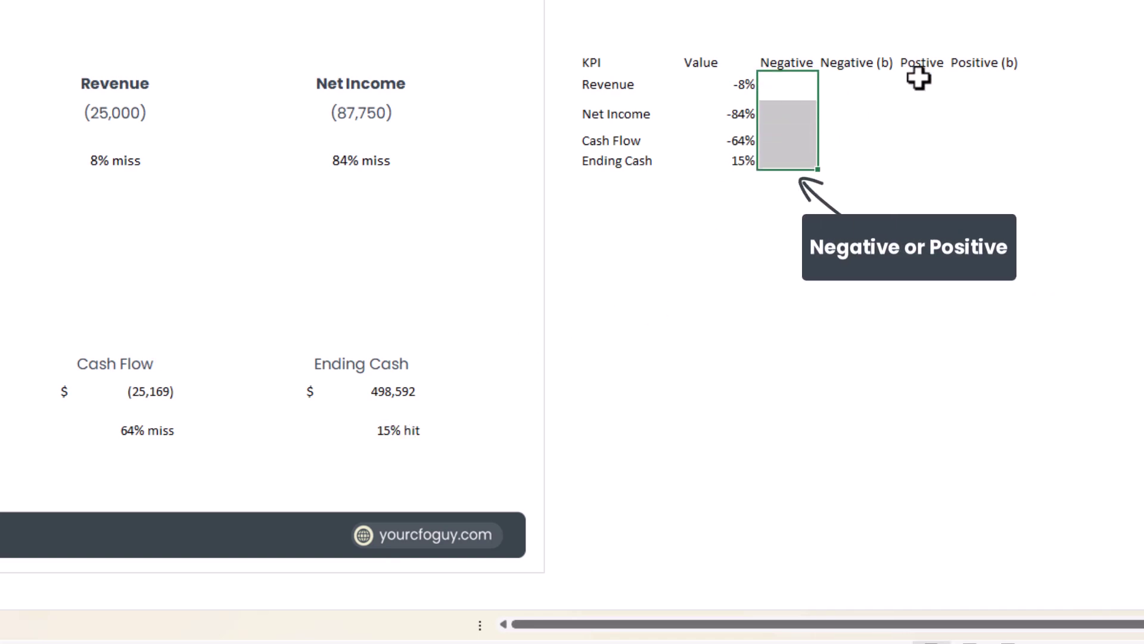
pyautogui.moveTo(918, 77); pyautogui.dragTo(920, 166)
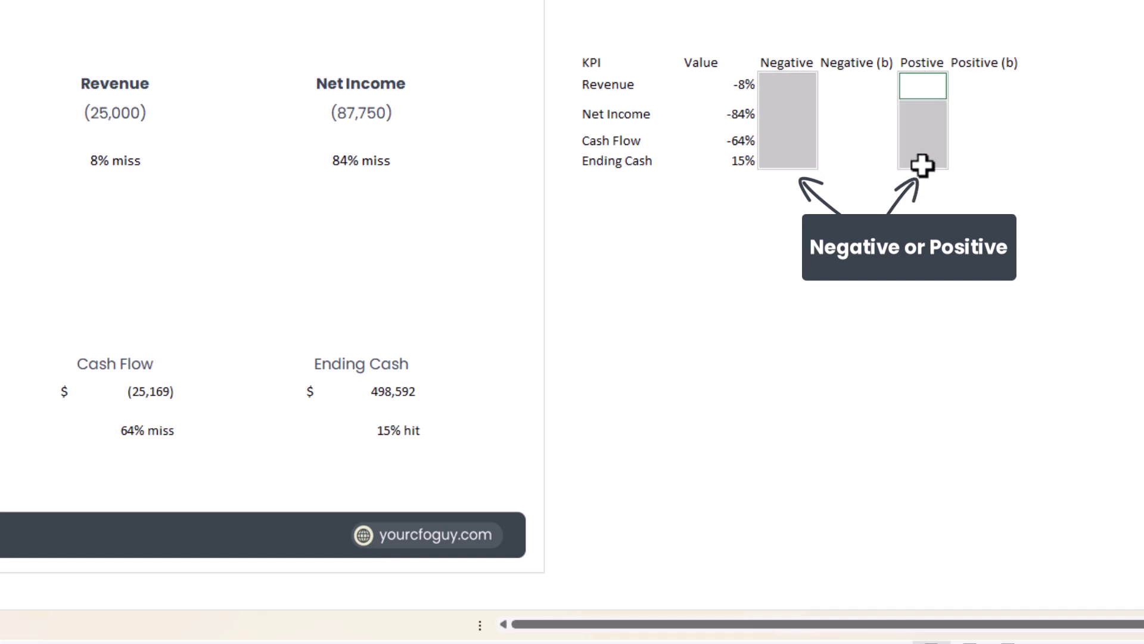
pyautogui.moveTo(866, 78); pyautogui.dragTo(866, 155)
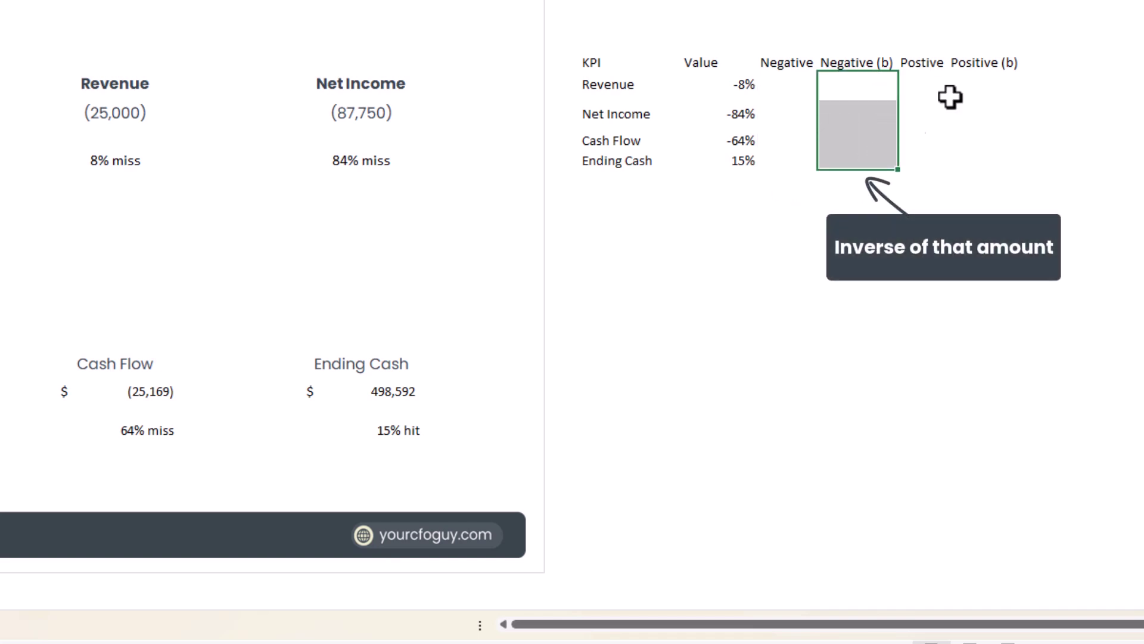
# Step: Review the empty Positive (b) cells and the finished sheet's Revenue ring chart with its source range in the KPI table
pyautogui.moveTo(990, 74); pyautogui.dragTo(990, 162)
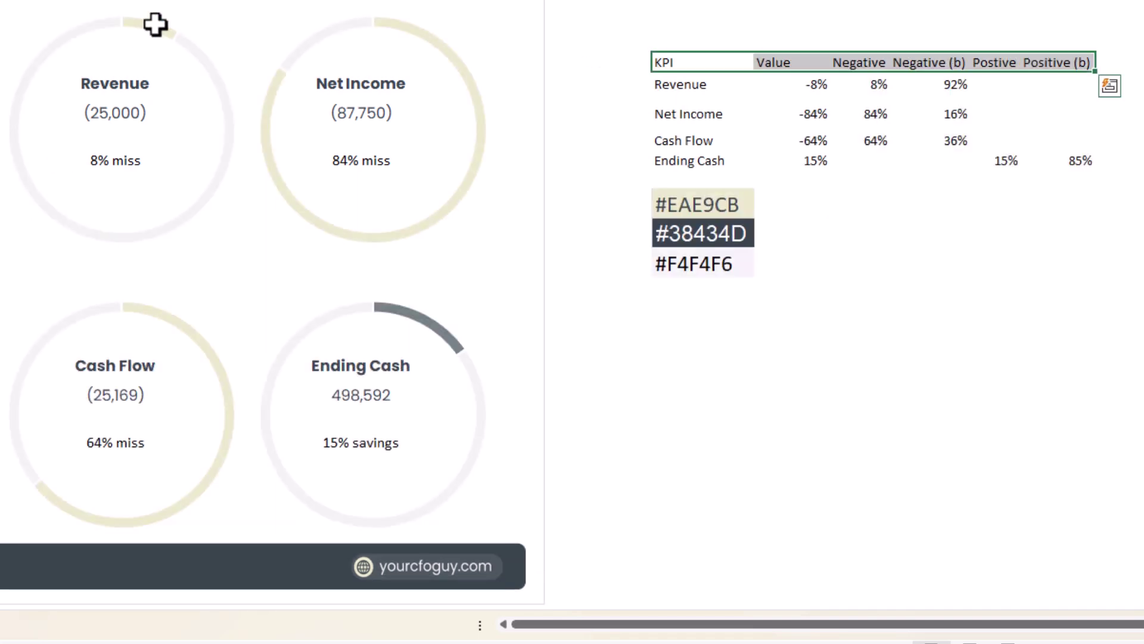
pyautogui.click(155, 24)
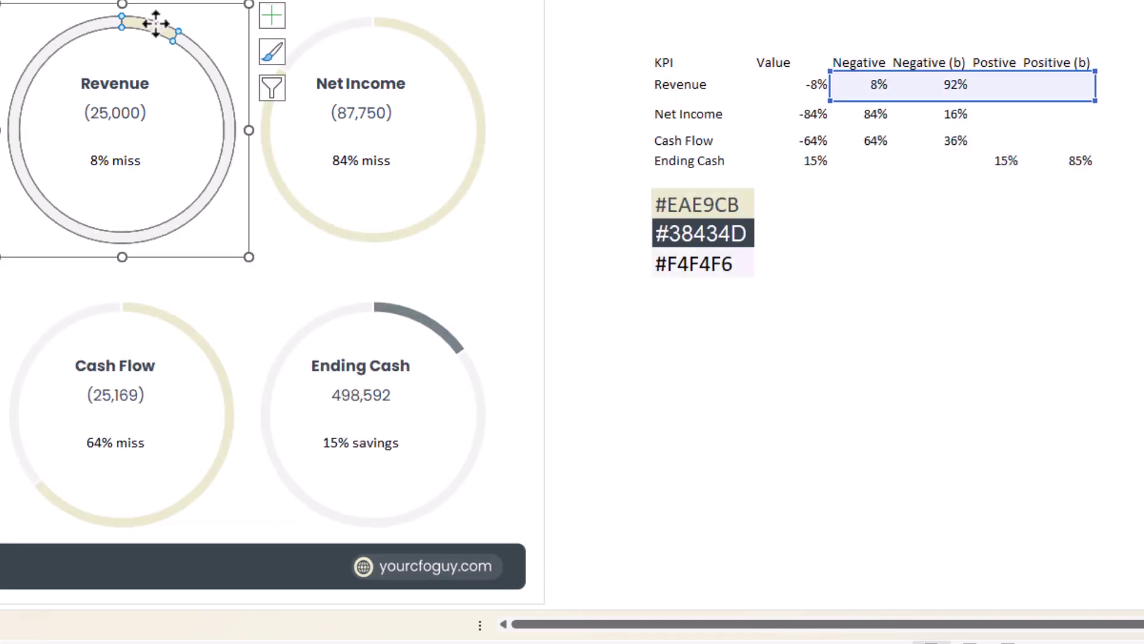
pyautogui.click(153, 25)
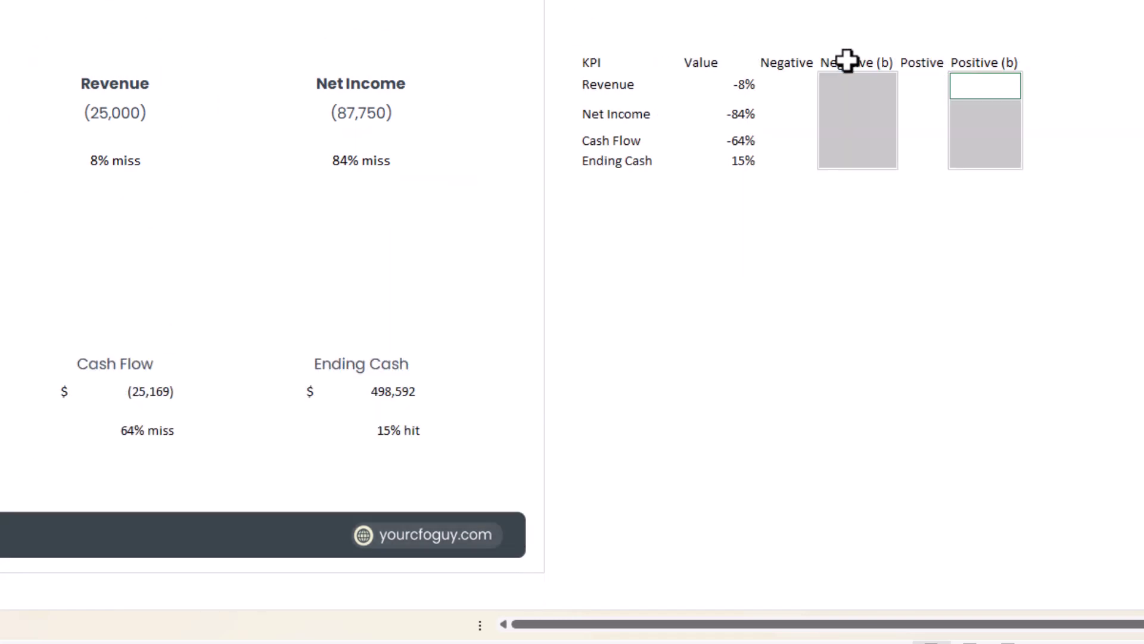
# Step: In the Revenue row's Negative cell, enter the formula =IF(W16<0,ABS(W16),"")
pyautogui.click(802, 82)
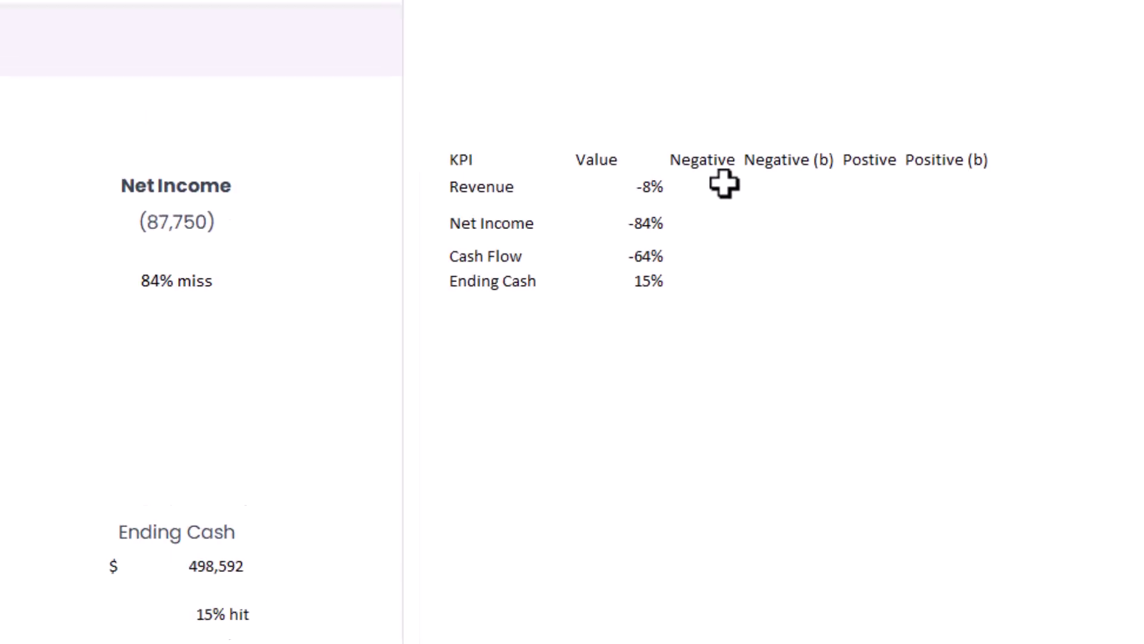
pyautogui.write('=if(')
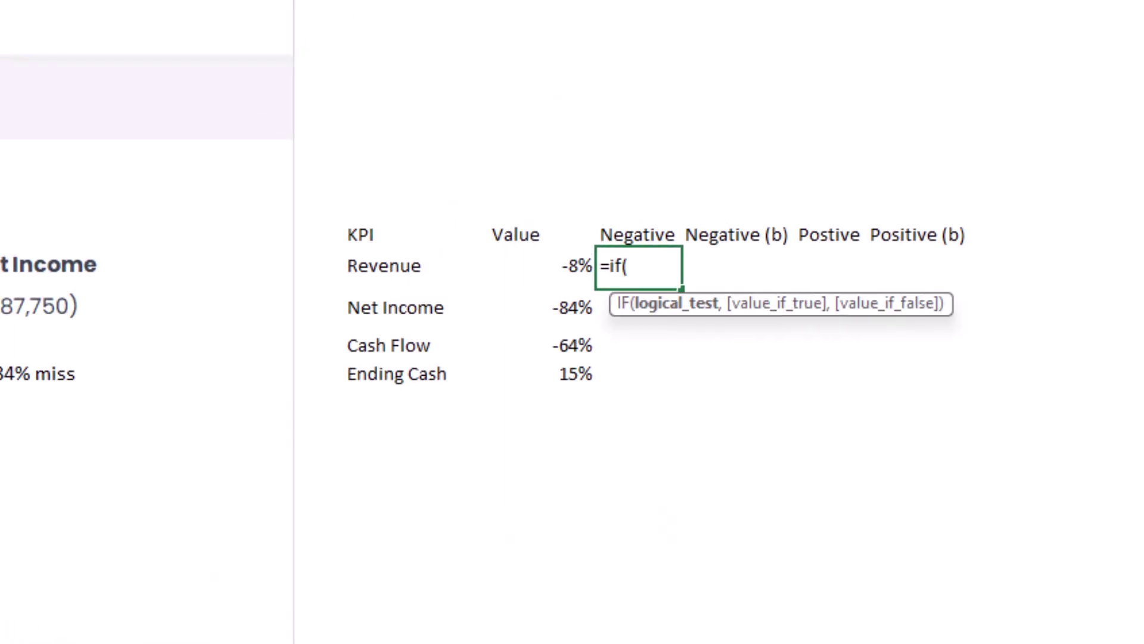
pyautogui.press('Left')
pyautogui.write('<')
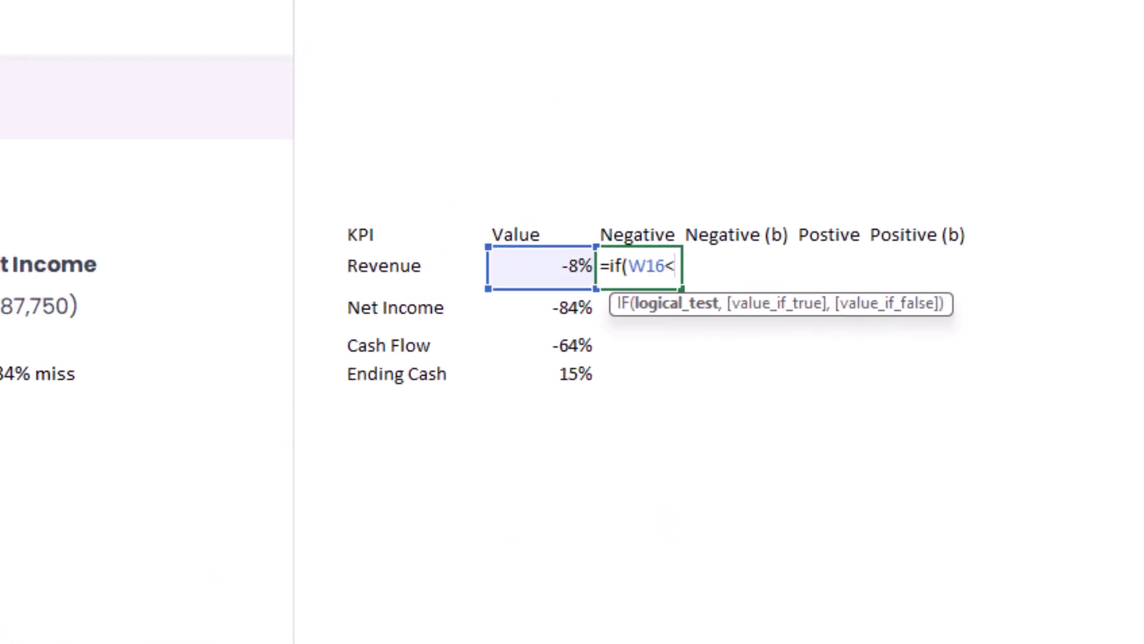
pyautogui.write('0,abs(')
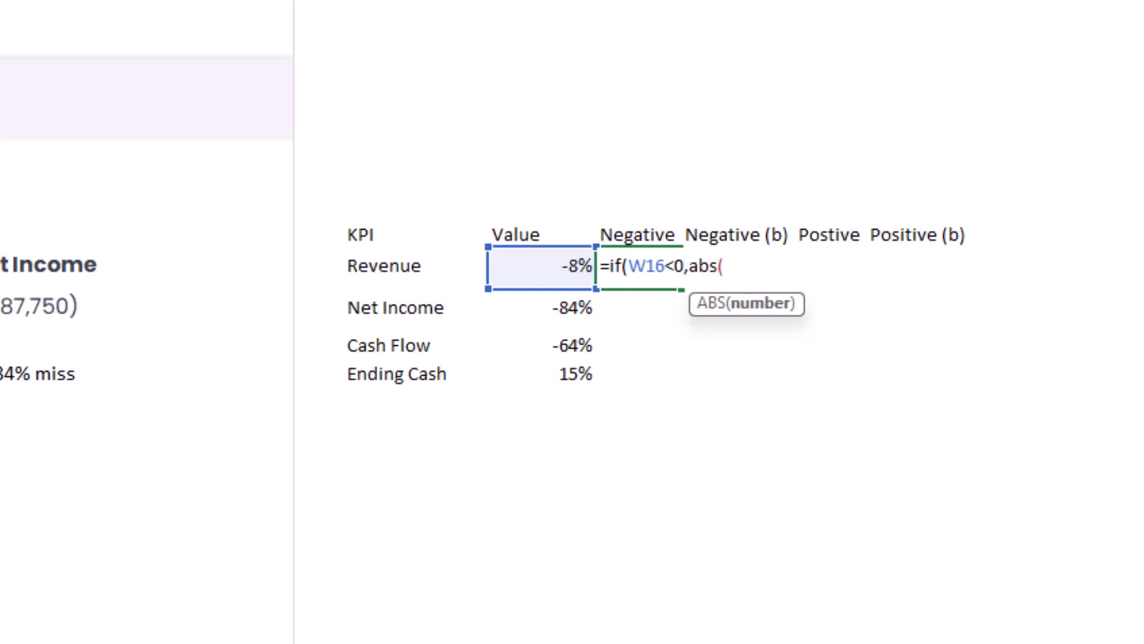
pyautogui.press('Left')
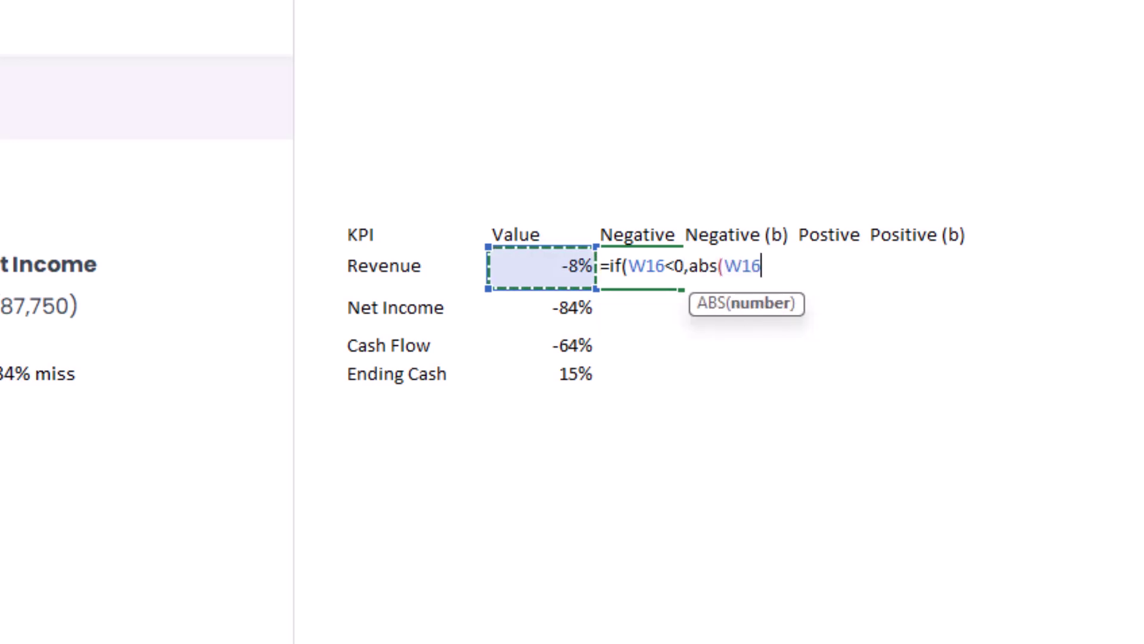
pyautogui.write('),')
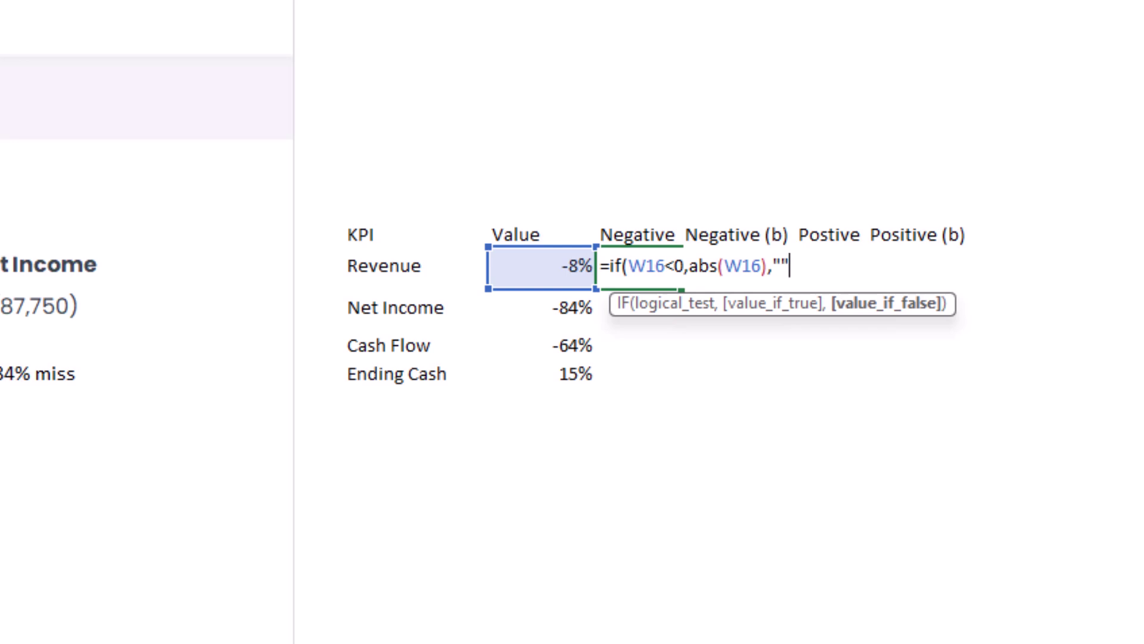
pyautogui.write('"")')
pyautogui.press('Return')
# Step: Copy the Revenue Negative formula down to the Net Income, Cash Flow and Ending Cash rows
pyautogui.click(661, 263)
pyautogui.hotkey('ctrl', 'c')
pyautogui.hotkey('shift', 'Down')
pyautogui.hotkey('shift', 'Down')
pyautogui.doubleClick(662, 263)
pyautogui.press('Escape')
pyautogui.press('Down')
pyautogui.press('Down')
pyautogui.press('Up')
pyautogui.press('Up')
pyautogui.hotkey('ctrl', 'c')
pyautogui.hotkey('shift', 'Down')
pyautogui.hotkey('shift', 'Down')
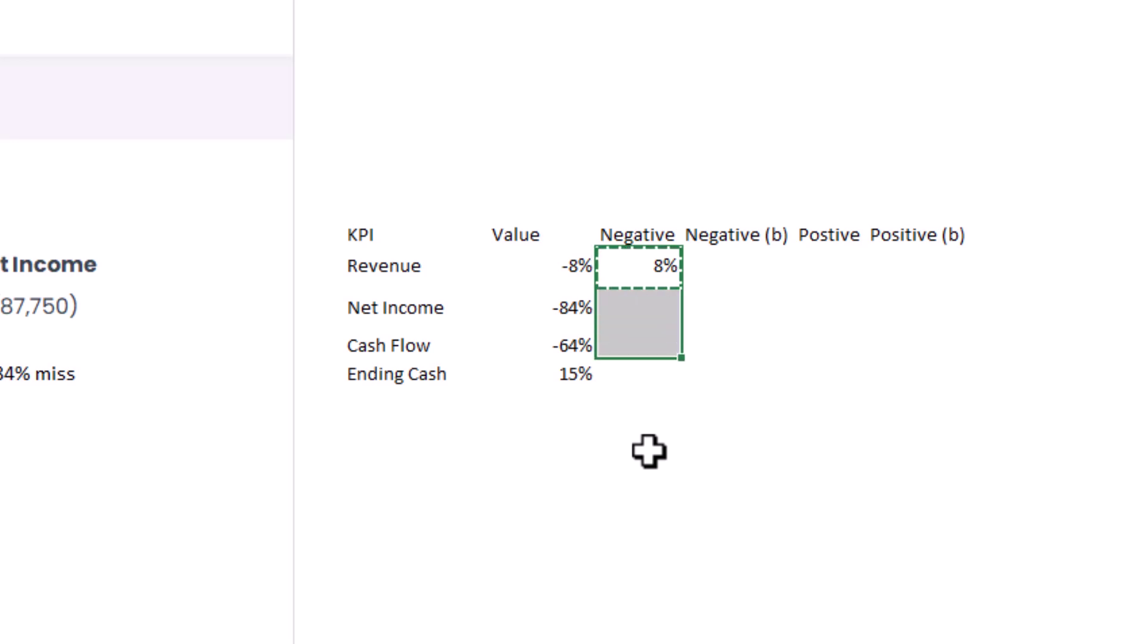
pyautogui.hotkey('shift', 'Down')
pyautogui.hotkey('ctrl', 'v')
pyautogui.hotkey('shift', 'Up')
pyautogui.hotkey('shift', 'Up')
pyautogui.hotkey('shift', 'Up')
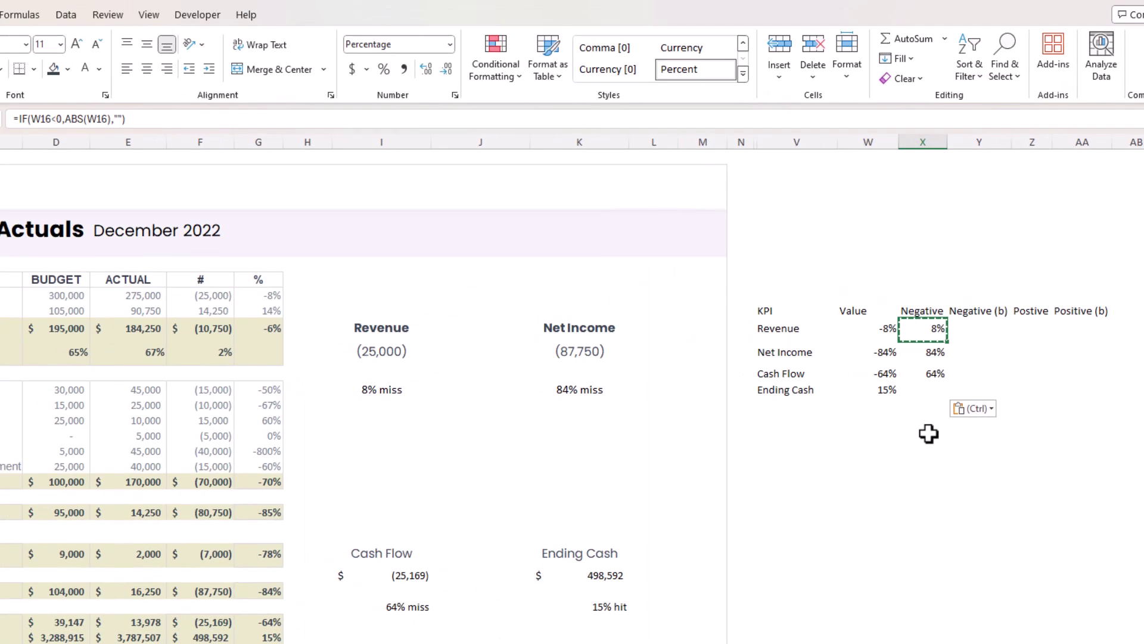
# Step: Reuse the Negative formula in the Revenue row's Postive cell with the comparison reversed, as =IF(W16>0,ABS(W16),"")
pyautogui.moveTo(136, 126); pyautogui.dragTo(11, 119)
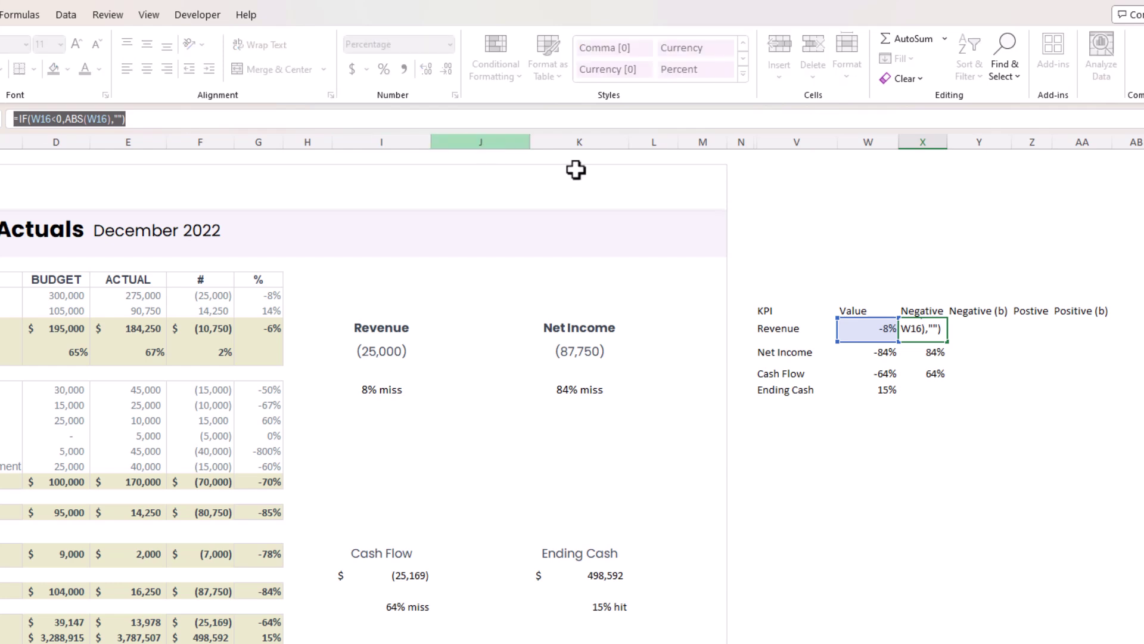
pyautogui.press('Escape')
pyautogui.click(1035, 324)
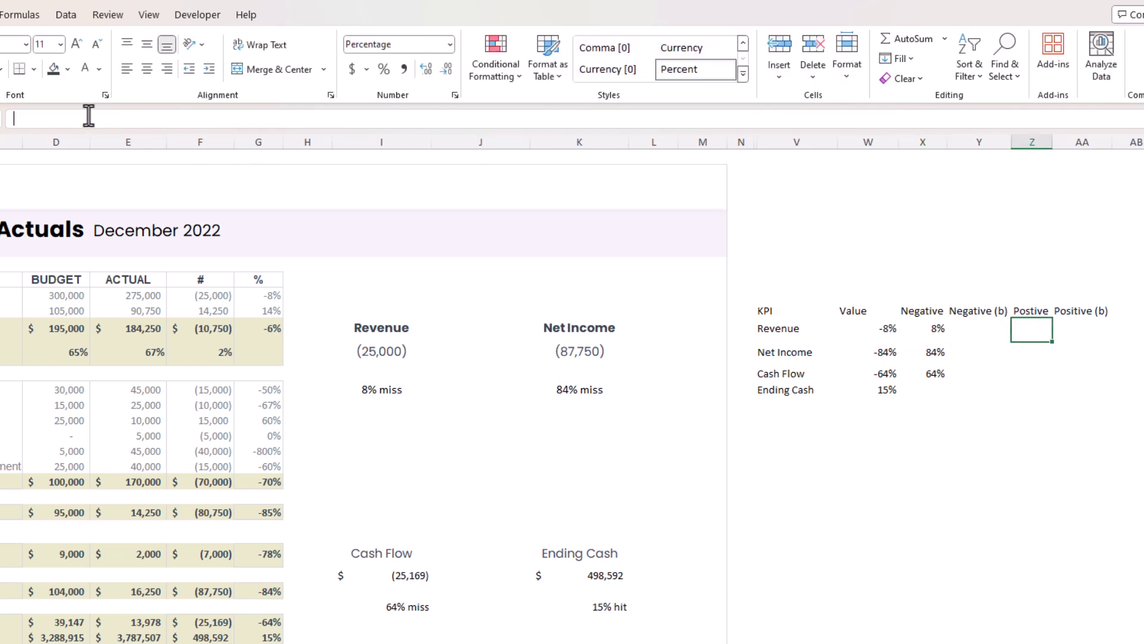
pyautogui.click(68, 119)
pyautogui.hotkey('ctrl', 'v')
pyautogui.click(57, 119)
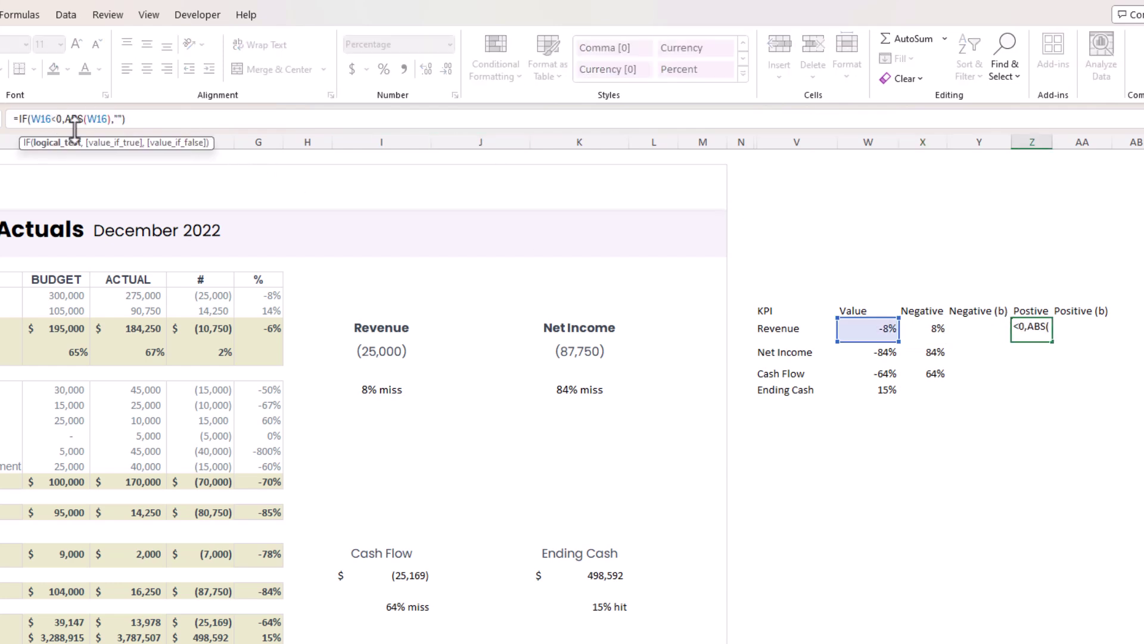
pyautogui.press('Delete')
pyautogui.write('>')
pyautogui.hotkey('ctrl', 'Return')
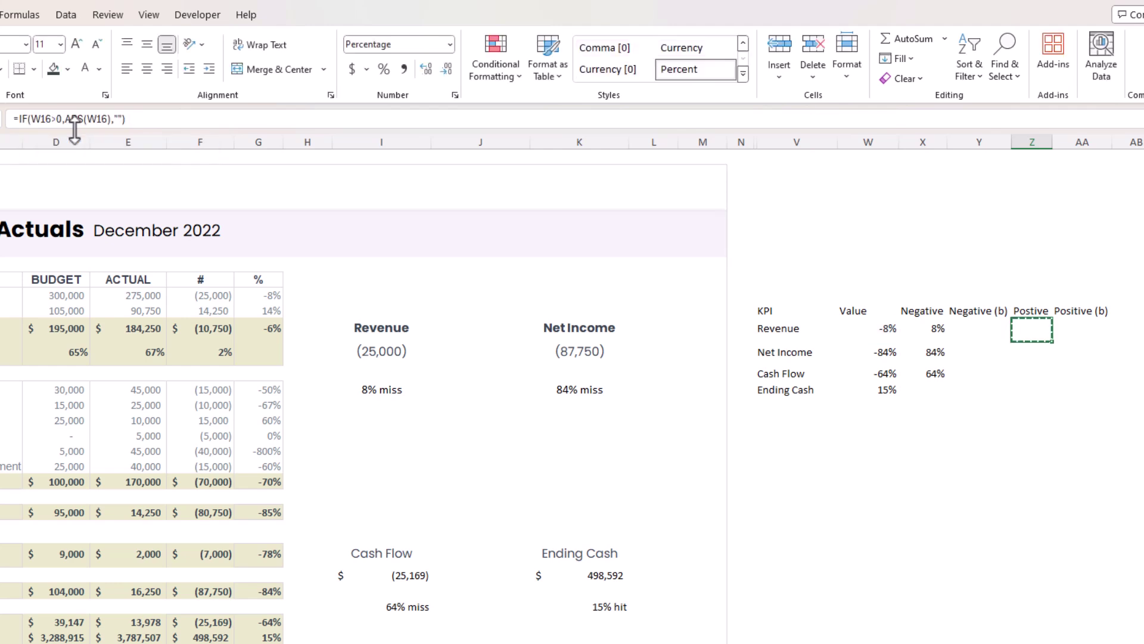
# Step: Fill the Postive column from Revenue down to Ending Cash with the Revenue formula
pyautogui.hotkey('ctrl', 'c')
pyautogui.hotkey('shift', 'Down')
pyautogui.hotkey('shift', 'Down')
pyautogui.hotkey('shift', 'Down')
pyautogui.hotkey('ctrl', 'v')
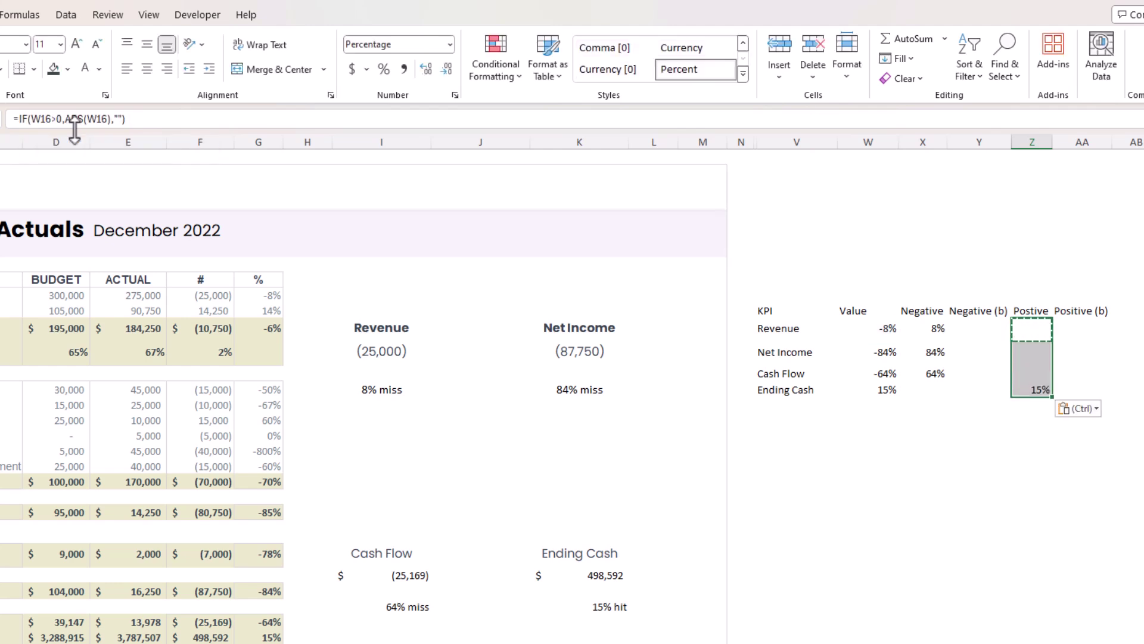
# Step: Reuse the Negative formula in the Revenue row's Negative (b) cell, changing it to =IF(W16<0,1-X16,"")
pyautogui.press('Left')
pyautogui.press('Left')
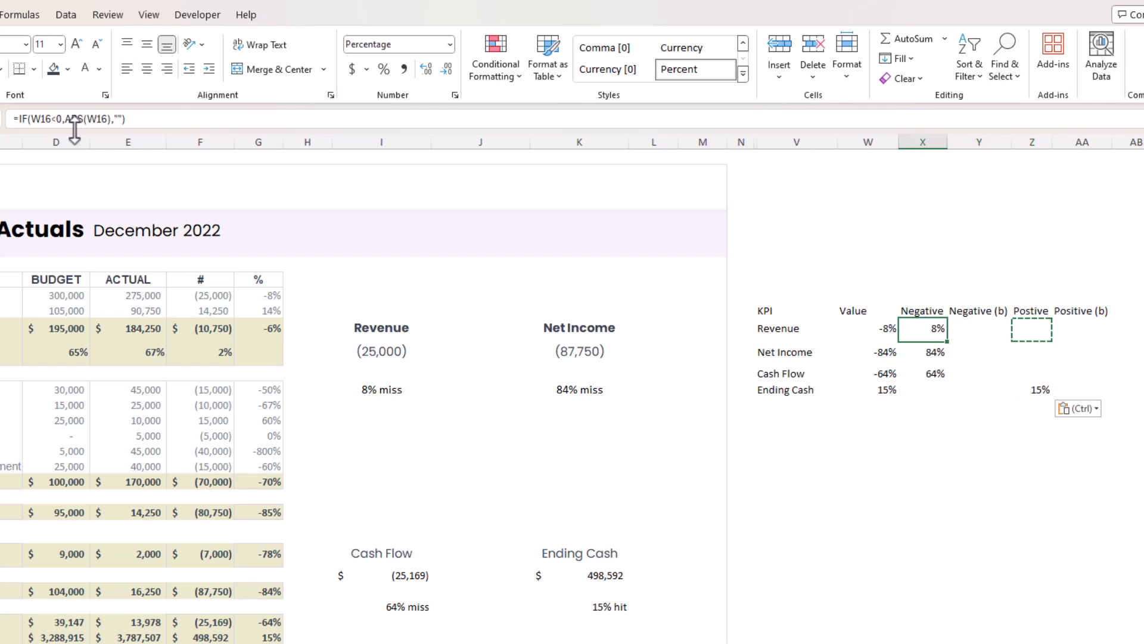
pyautogui.click(123, 119)
pyautogui.hotkey('shift', 'Home')
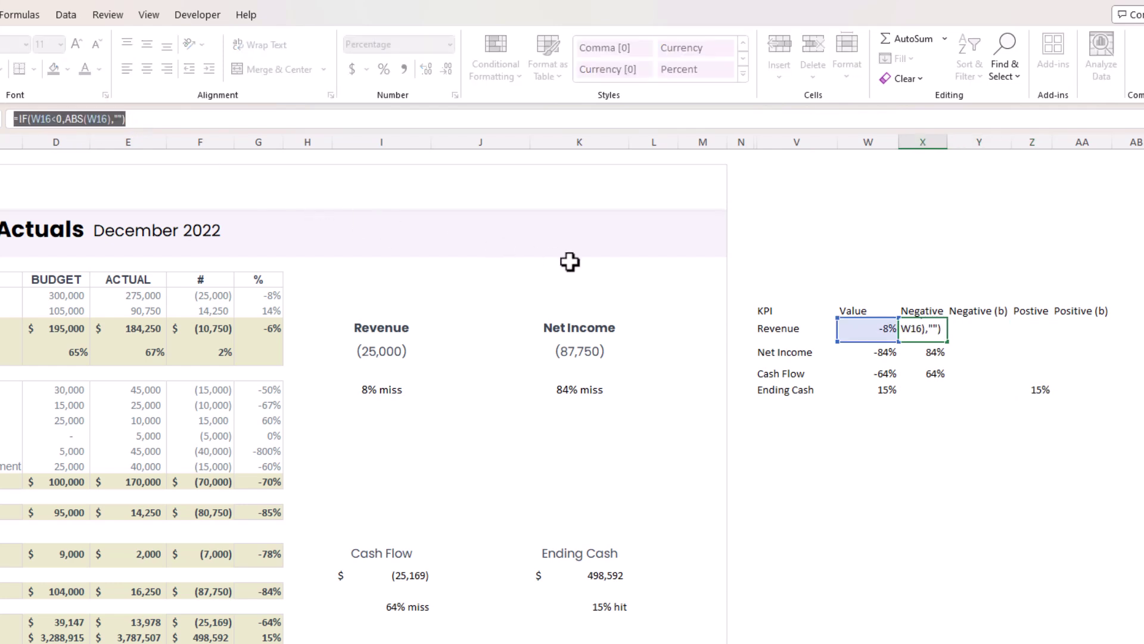
pyautogui.press('Escape')
pyautogui.click(980, 329)
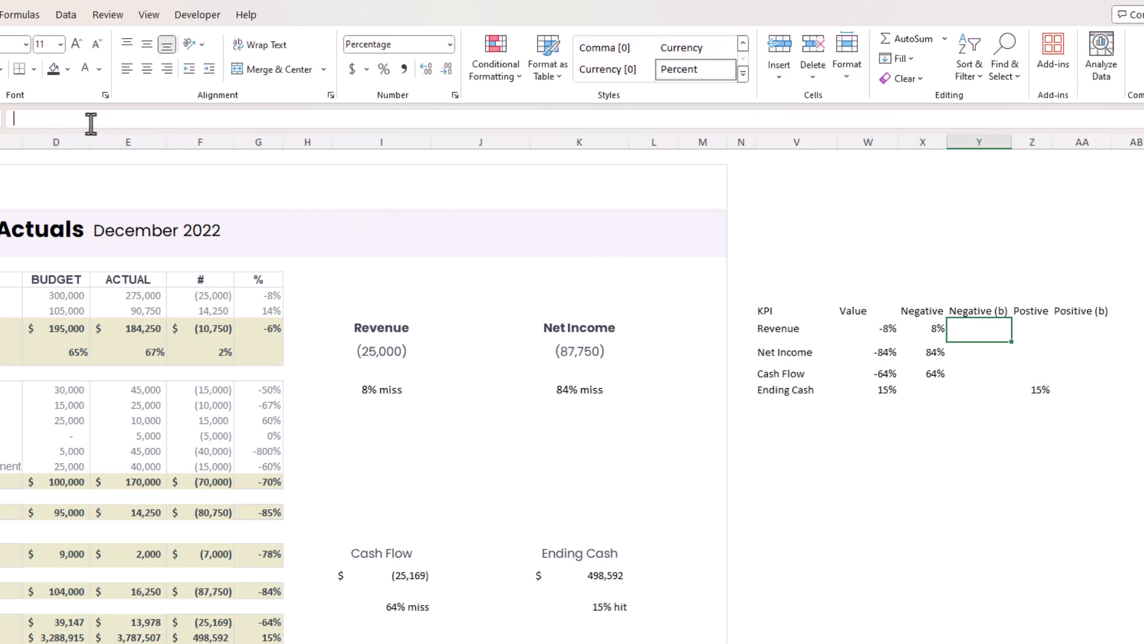
pyautogui.click(91, 123)
pyautogui.hotkey('ctrl', 'v')
pyautogui.moveTo(79, 119); pyautogui.dragTo(113, 118)
pyautogui.press('Delete')
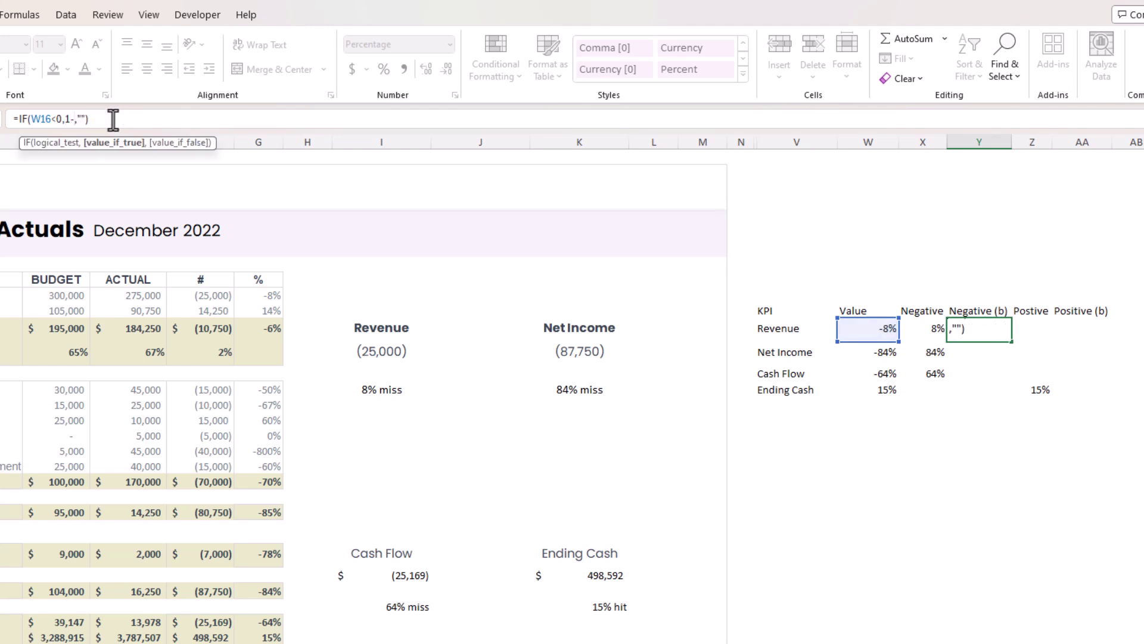
pyautogui.write('1-')
pyautogui.click(926, 327)
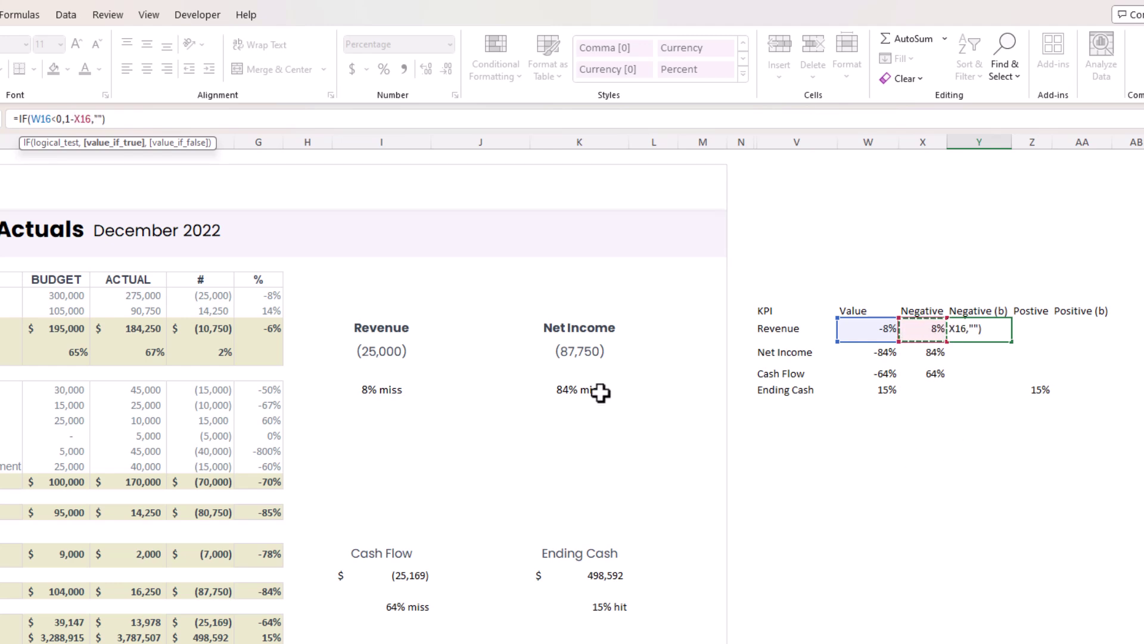
pyautogui.press('Return')
# Step: Copy the Revenue Negative (b) formula down through the Ending Cash row
pyautogui.press('Up')
pyautogui.hotkey('ctrl', 'c')
pyautogui.hotkey('shift', 'Down')
pyautogui.hotkey('shift', 'Down')
pyautogui.hotkey('shift', 'Down')
pyautogui.hotkey('ctrl', 'v')
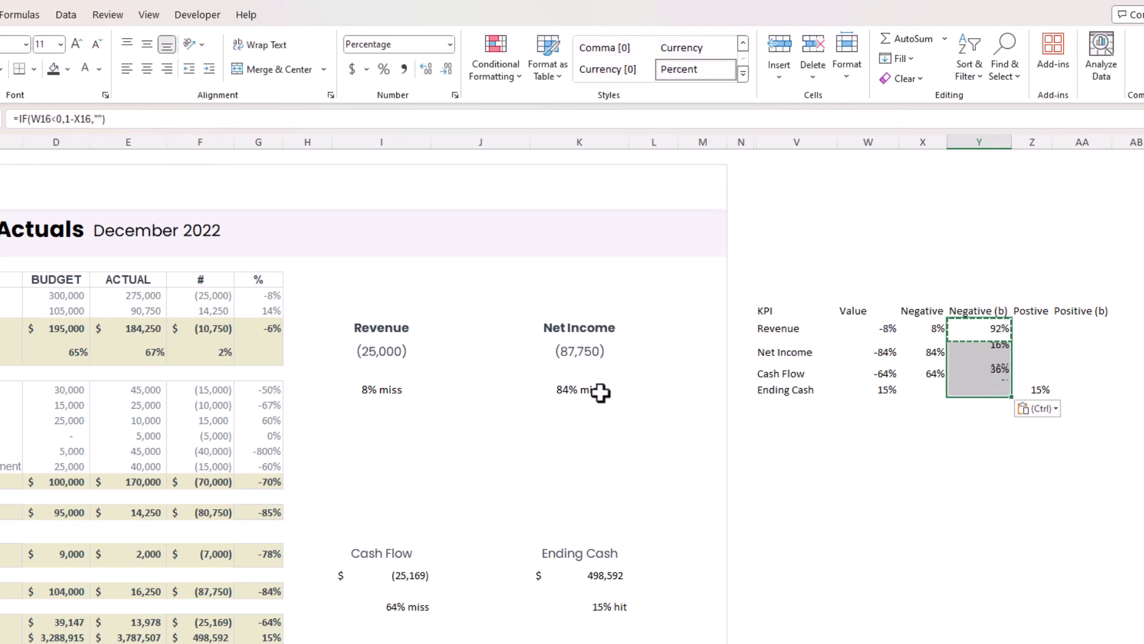
pyautogui.press('Escape')
# Step: In the Revenue row's Positive (b) cell, enter an IF formula returning 1-Z16 when W16>0 and otherwise a blank
pyautogui.press('Right')
pyautogui.press('Right')
pyautogui.press('Up')
pyautogui.press('Down')
pyautogui.write('=')
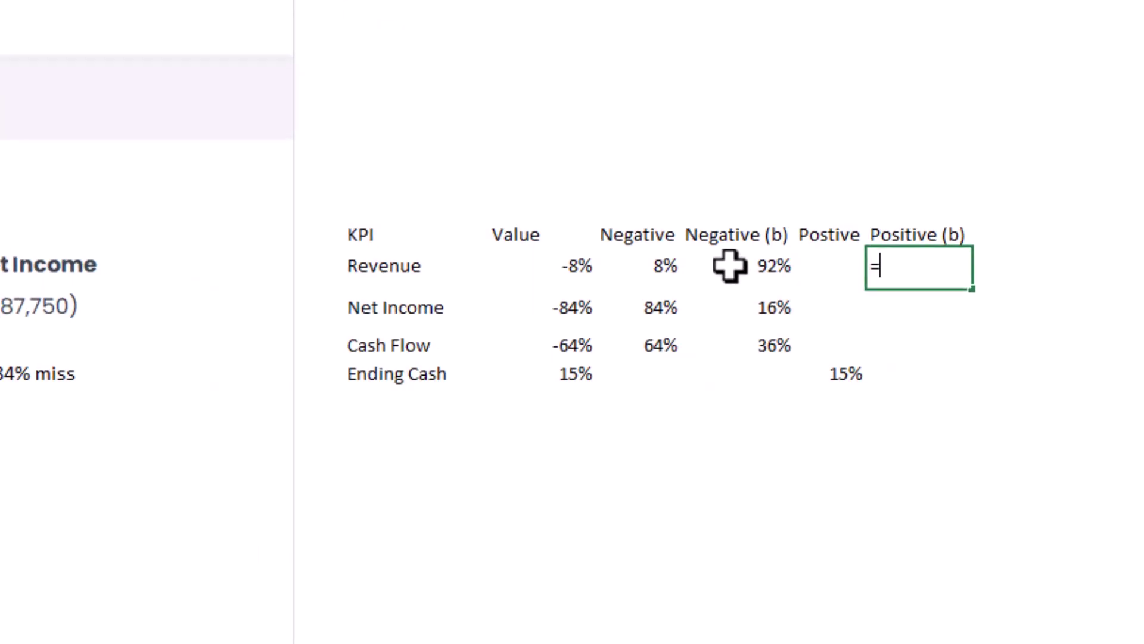
pyautogui.write('if(')
pyautogui.press('Left')
pyautogui.press('Left')
pyautogui.press('Left')
pyautogui.press('Left')
pyautogui.write('>')
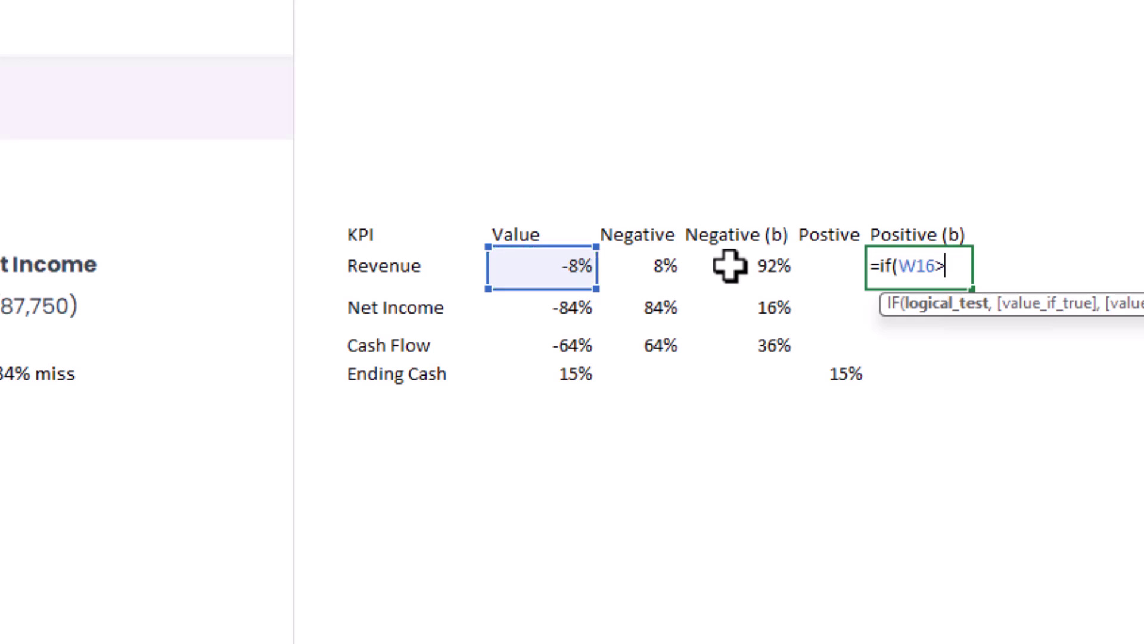
pyautogui.write('0,')
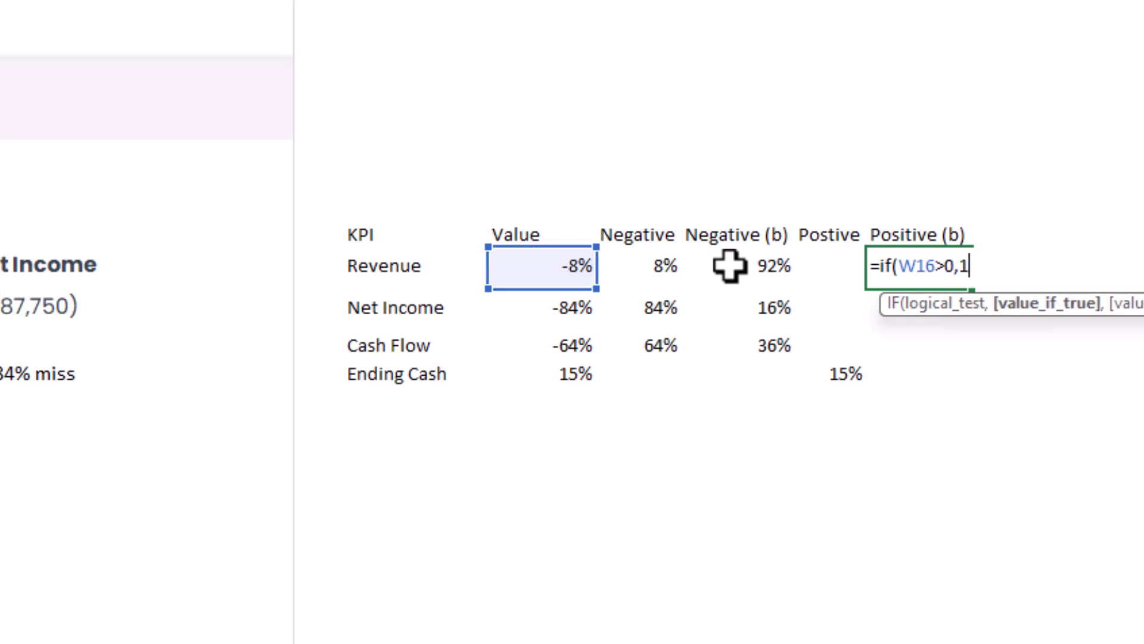
pyautogui.write('1-')
pyautogui.press('Left')
pyautogui.write(',')
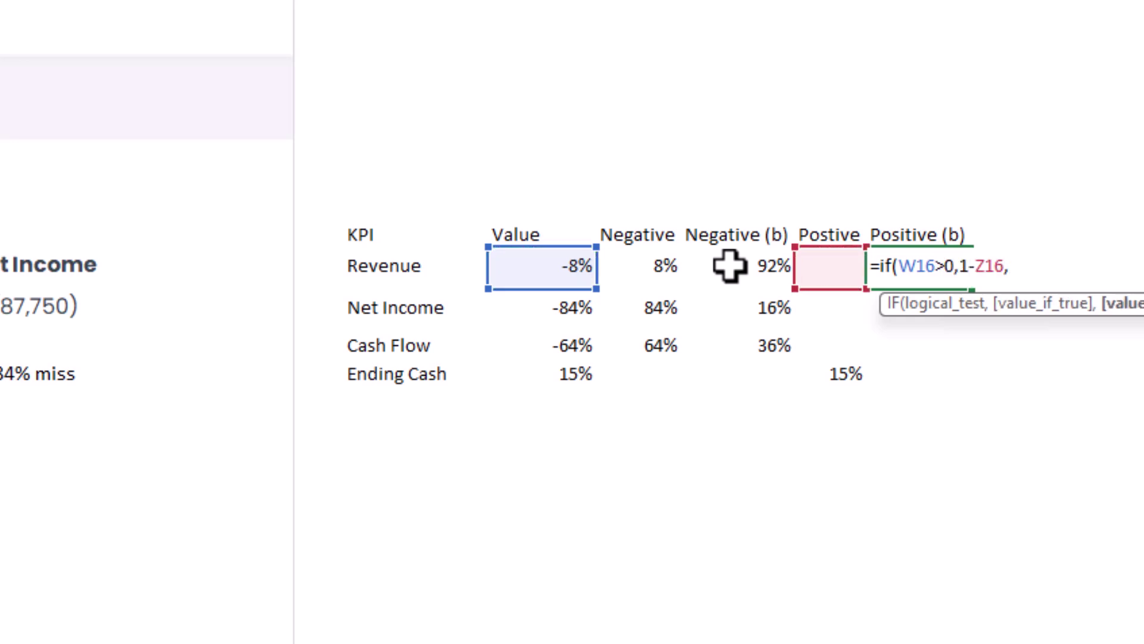
pyautogui.press('Return')
# Step: Copy the Revenue Positive (b) formula down to the Net Income, Cash Flow and Ending Cash rows
pyautogui.press('Up')
pyautogui.hotkey('ctrl', 'c')
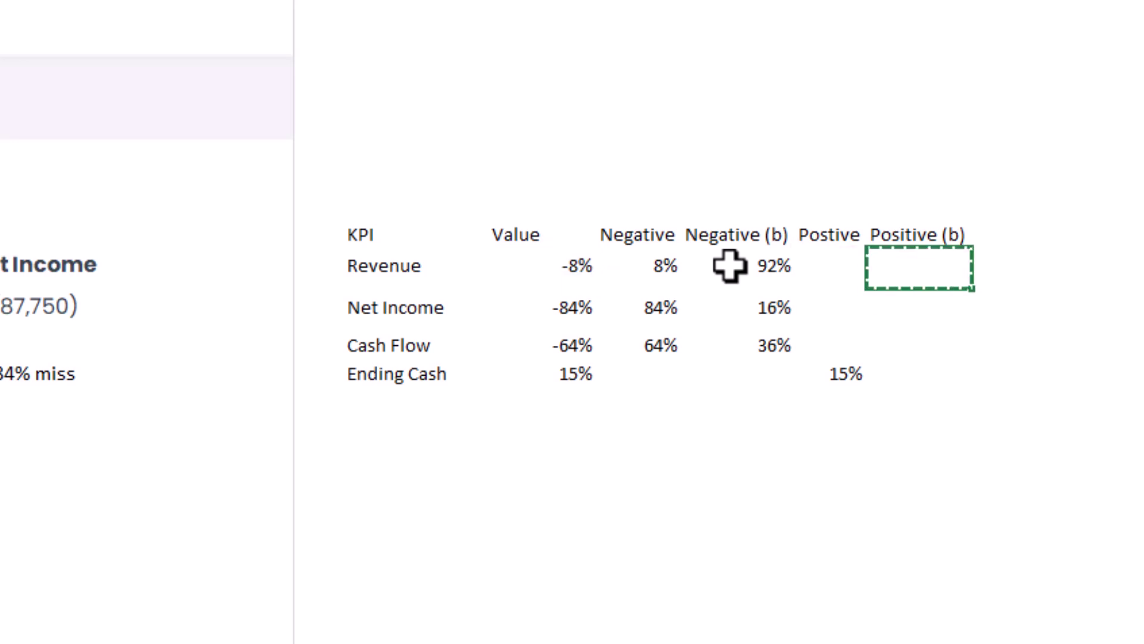
pyautogui.press('Down')
pyautogui.hotkey('shift', 'Down')
pyautogui.hotkey('shift', 'Down')
pyautogui.hotkey('ctrl', 'v')
pyautogui.press('Down')
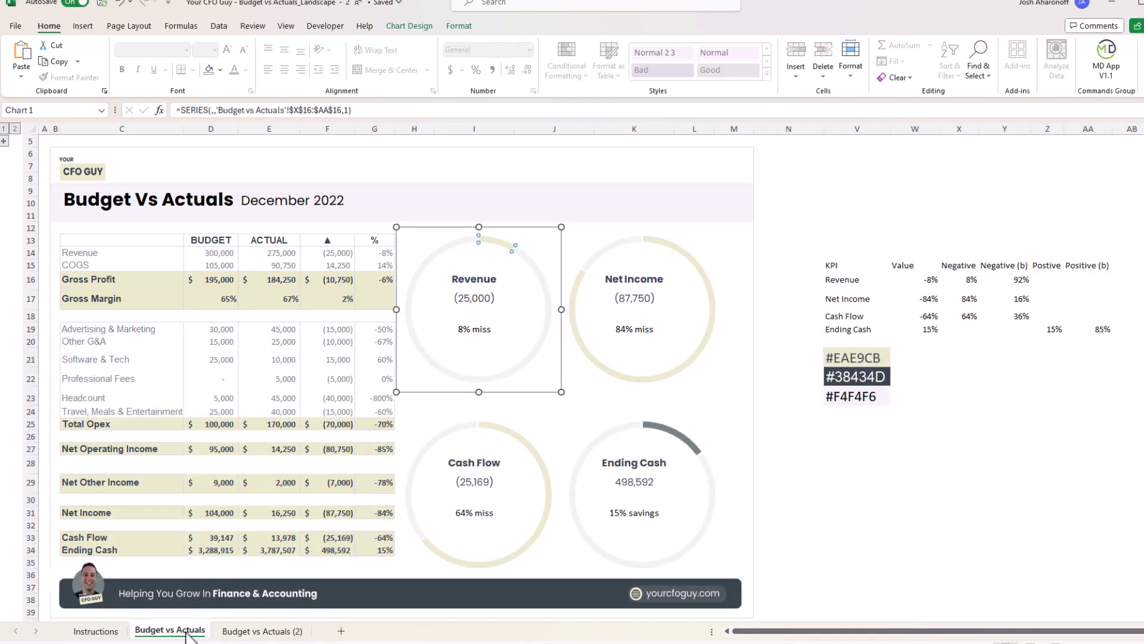
# Step: On the Budget vs Actuals (2) sheet, insert a doughnut chart from the Revenue row's Negative through Positive (b) cells
pyautogui.click(985, 341)
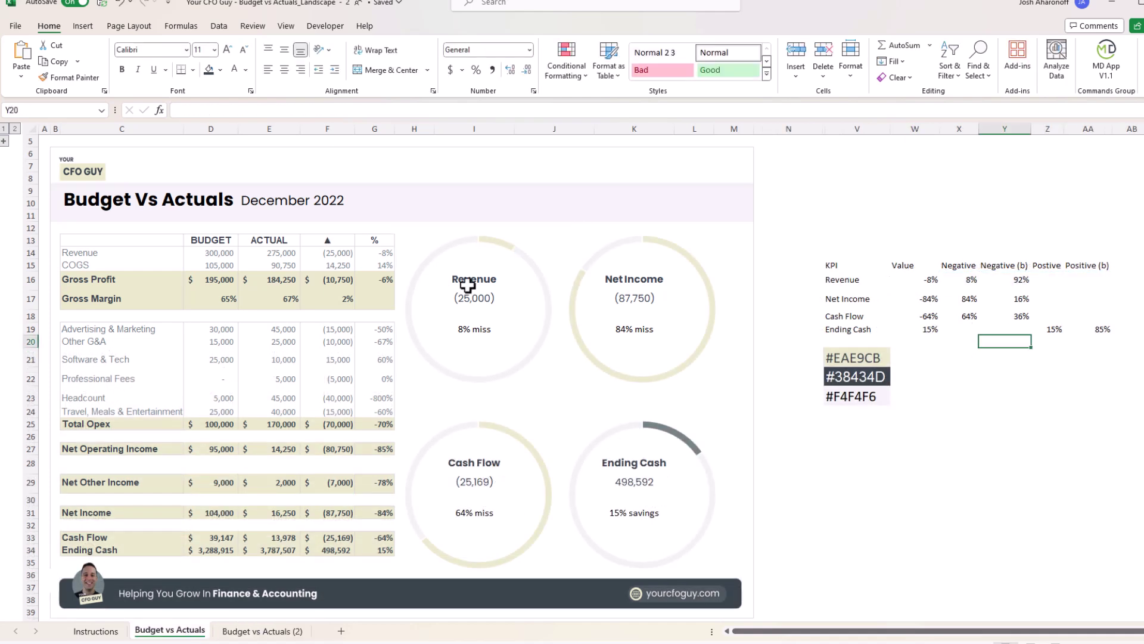
pyautogui.click(272, 631)
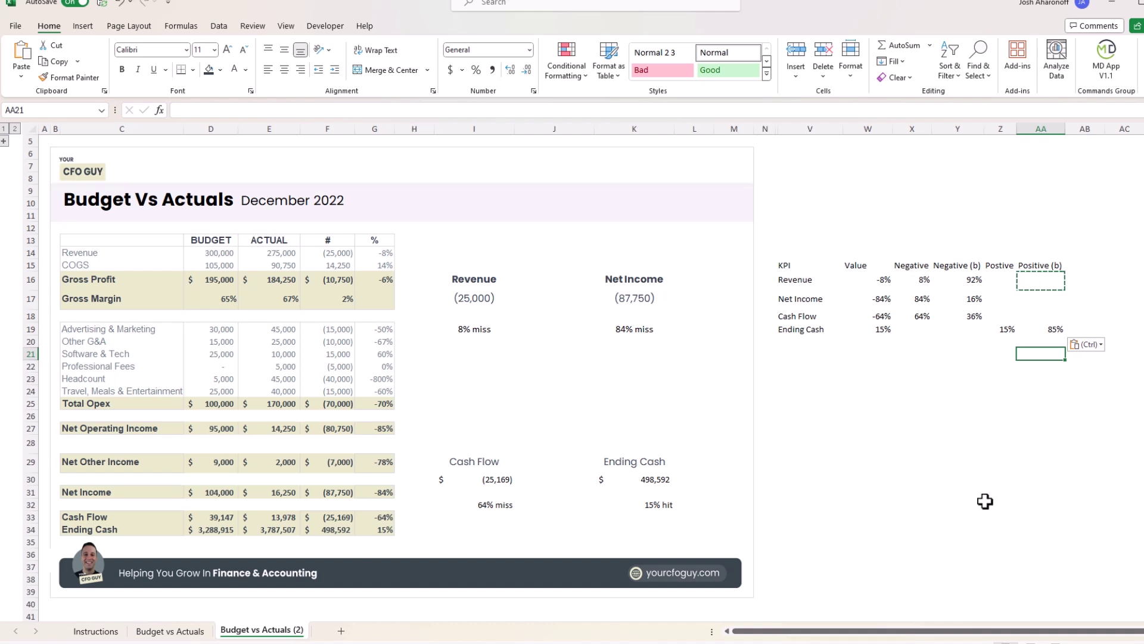
pyautogui.click(926, 276)
pyautogui.moveTo(926, 276); pyautogui.dragTo(1042, 276)
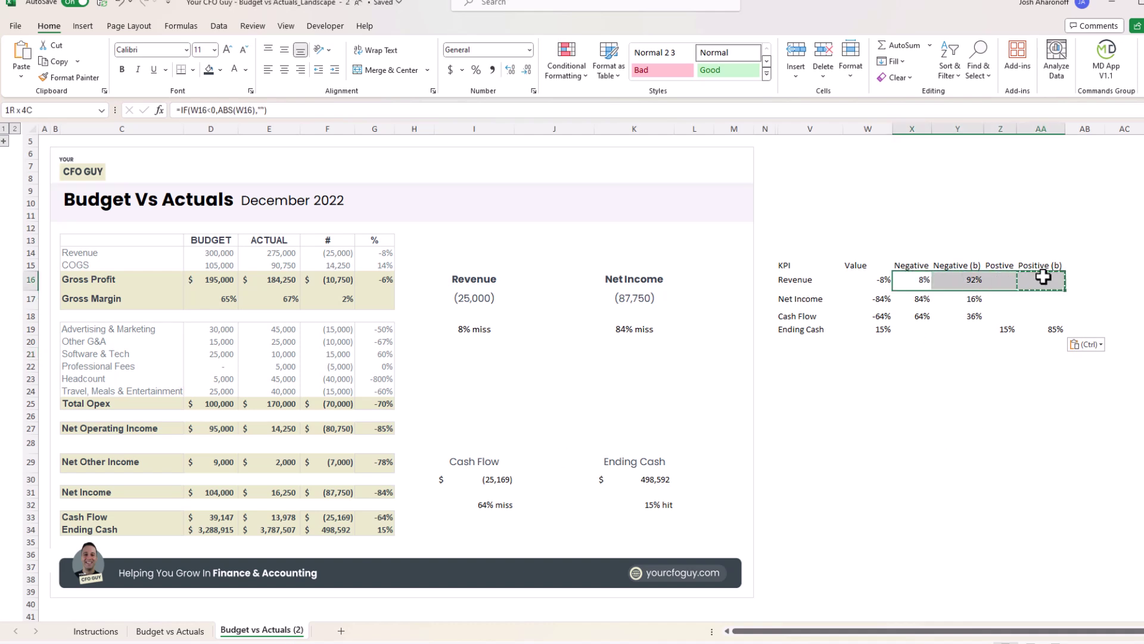
pyautogui.hotkey('ctrl', 'shift', '5')
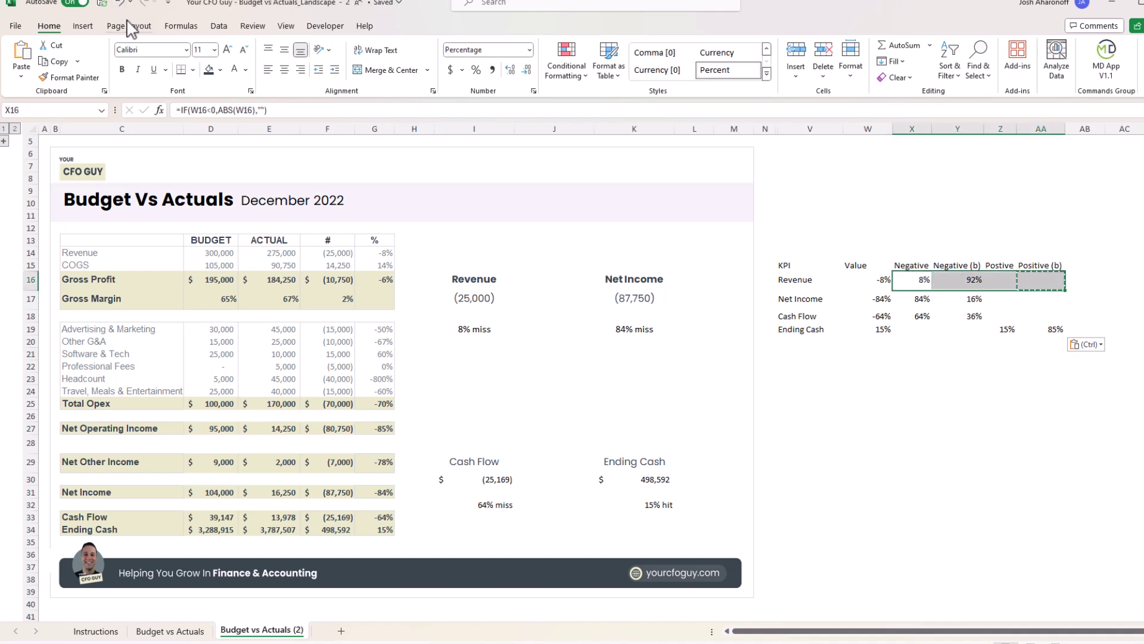
pyautogui.click(89, 26)
pyautogui.click(404, 78)
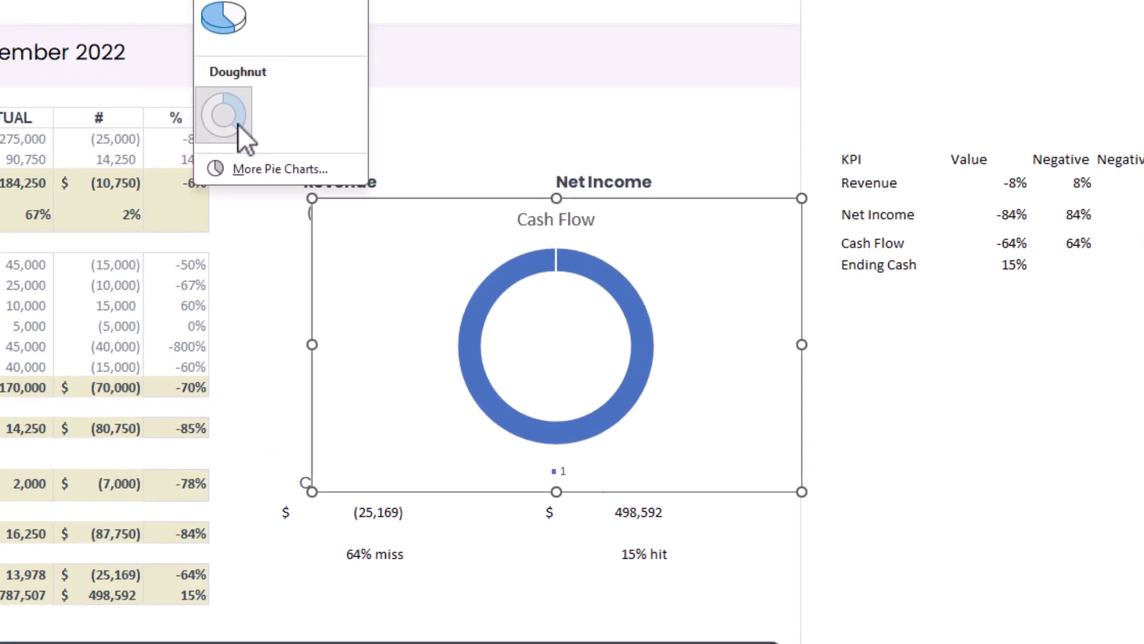
pyautogui.click(400, 237)
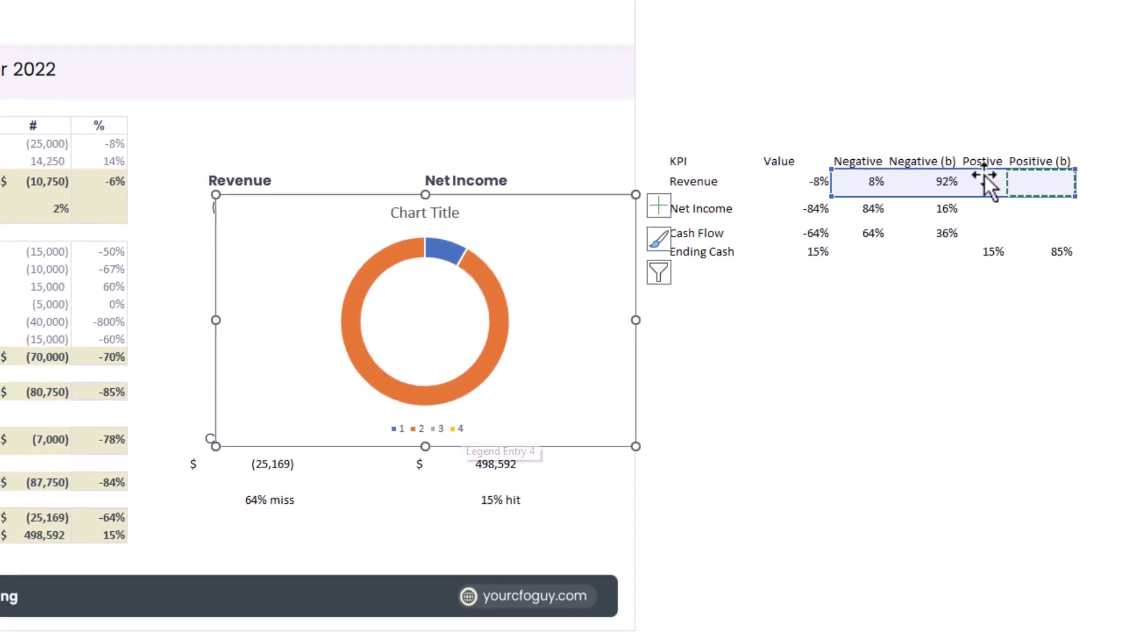
pyautogui.click(986, 185)
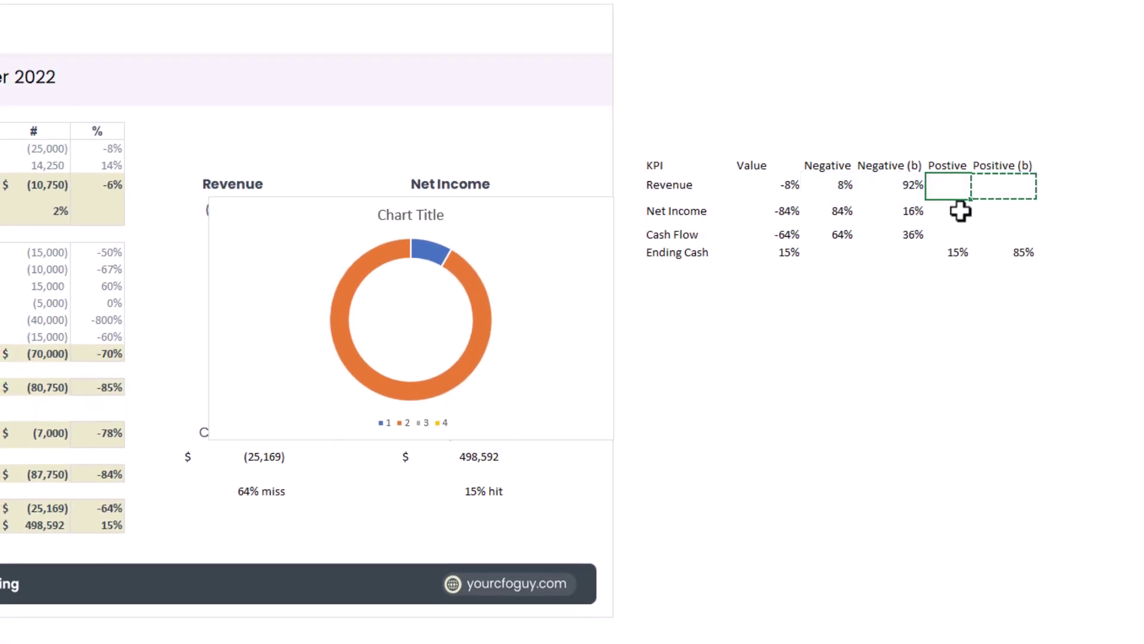
# Step: Try test values of 8% and 12% in the Revenue row's Positive and Positive (b) cells, and undo both entries
pyautogui.hotkey('ctrl', 'v')
pyautogui.press('Return')
pyautogui.press('Up')
pyautogui.press('Right')
pyautogui.hotkey('ctrl', 'v')
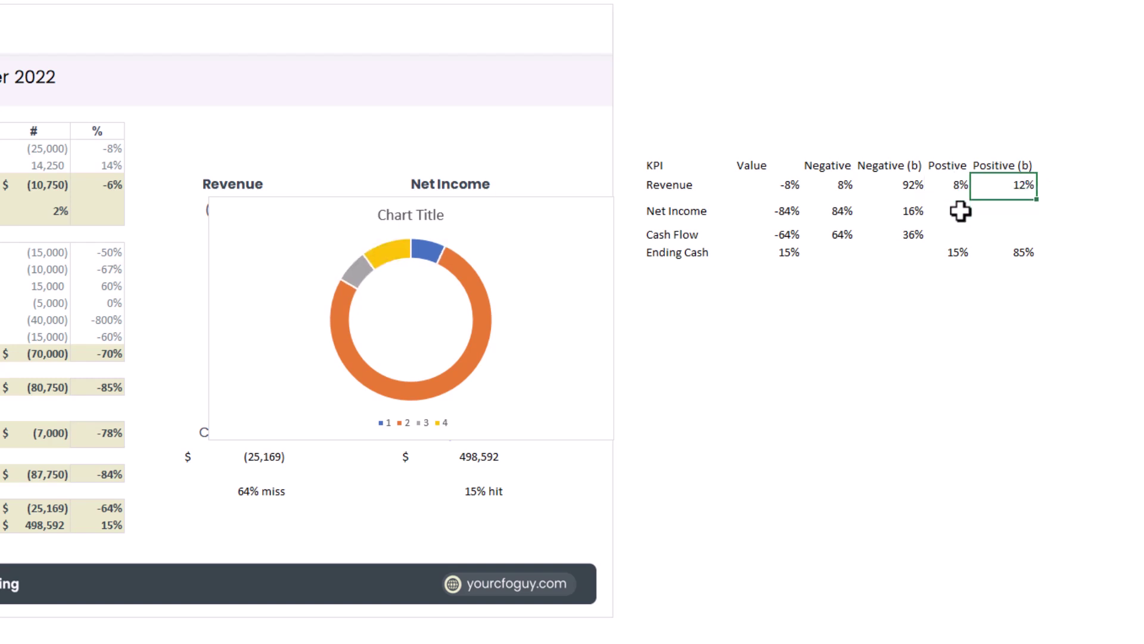
pyautogui.hotkey('ctrl', 'z')
pyautogui.hotkey('ctrl', 'z')
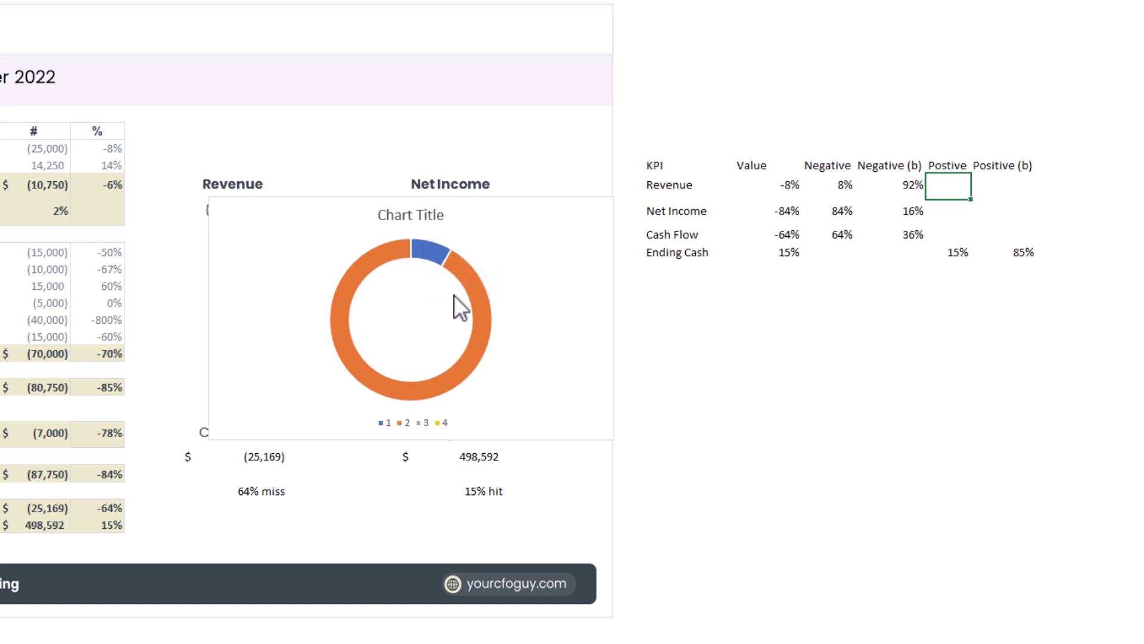
# Step: Delete the doughnut chart's title and legend
pyautogui.click(420, 214)
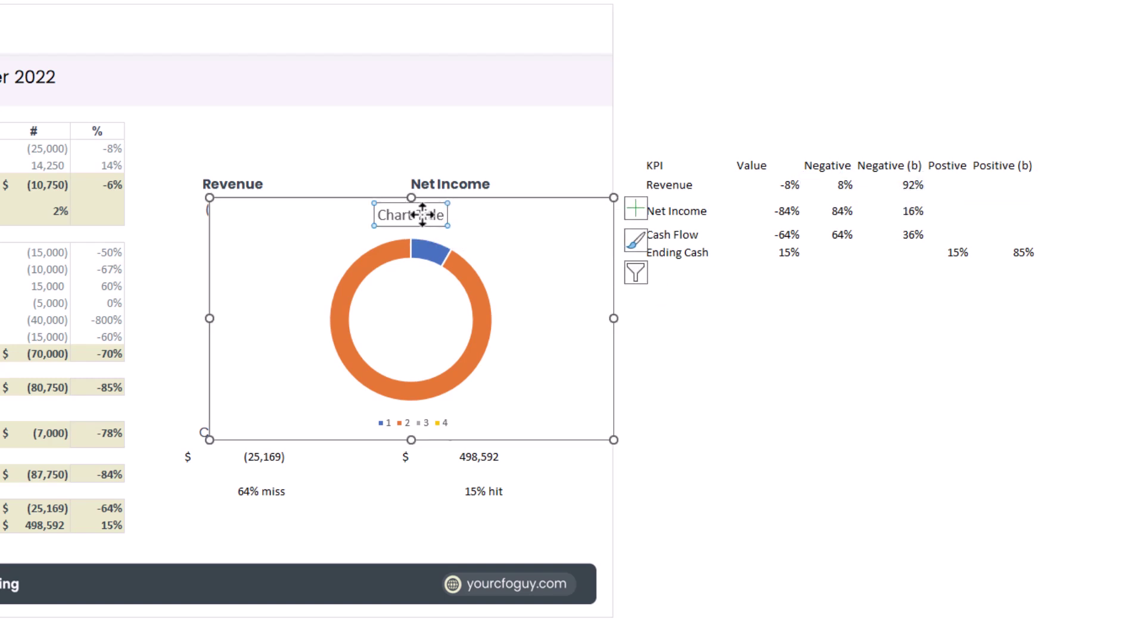
pyautogui.press('Delete')
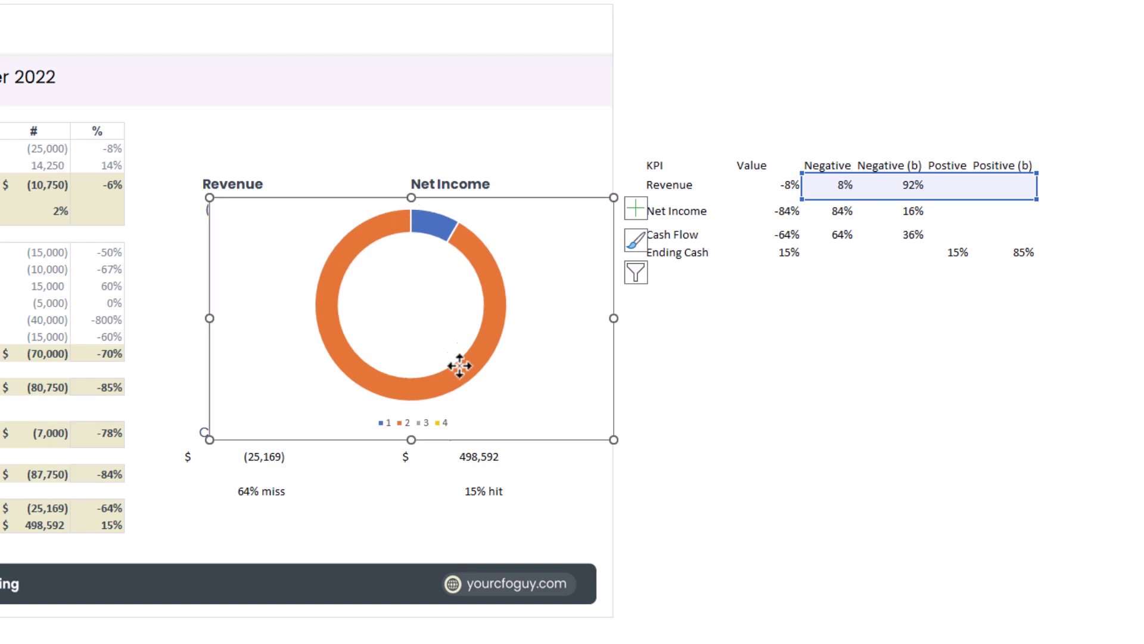
pyautogui.click(446, 423)
pyautogui.press('Delete')
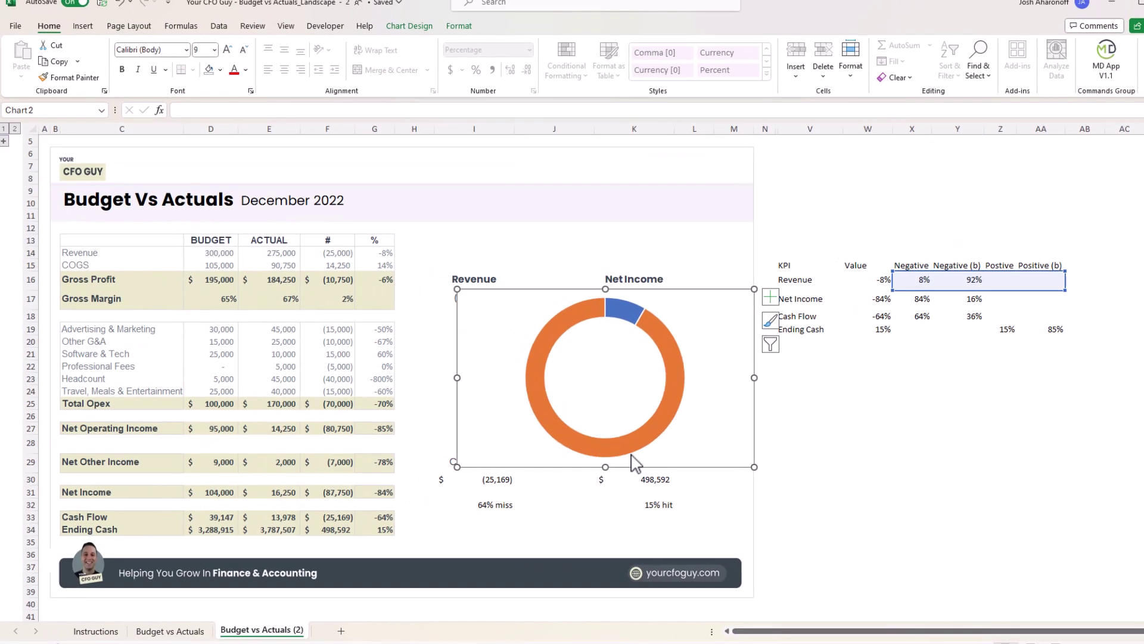
# Step: Thin the doughnut ring by setting the data series' Doughnut Hole Size to 90%
pyautogui.click(666, 337)
pyautogui.rightClick(665, 334)
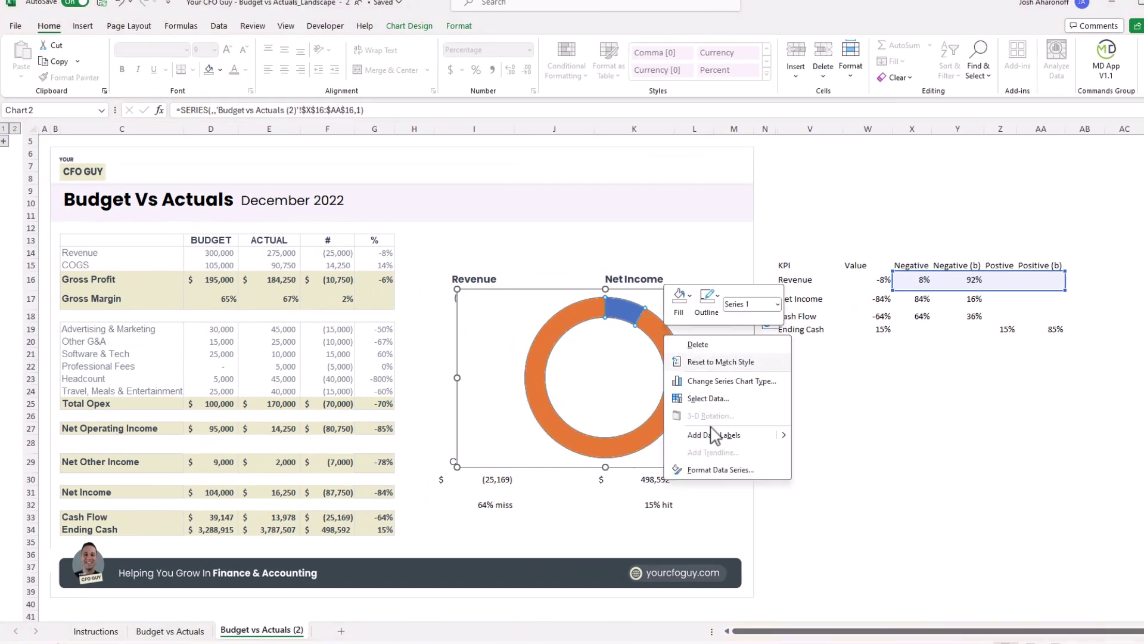
pyautogui.click(718, 472)
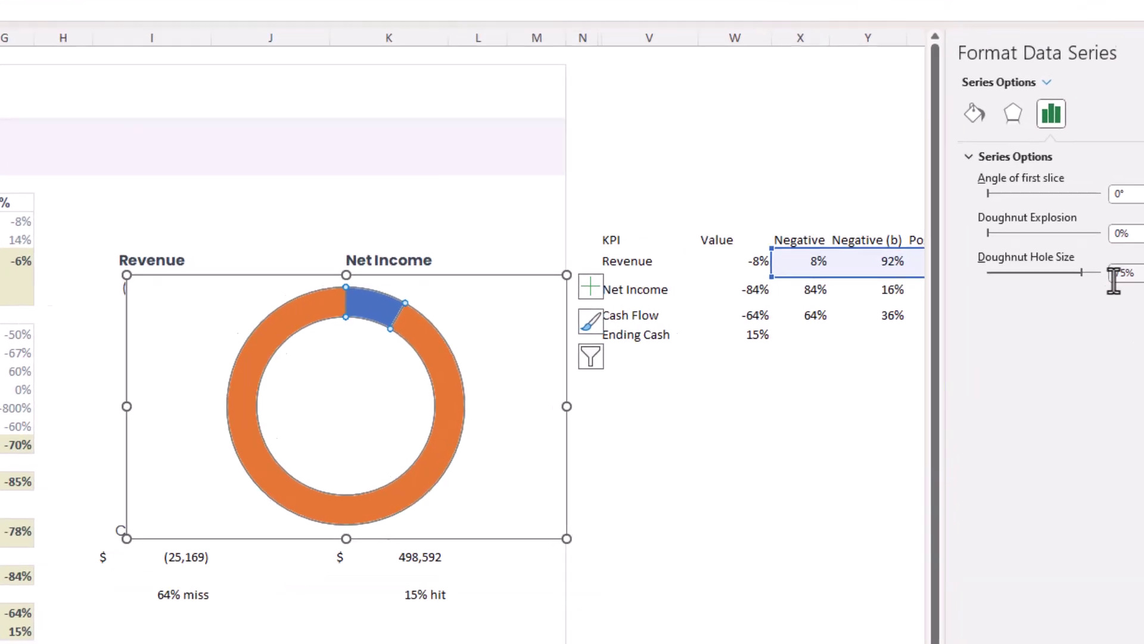
pyautogui.moveTo(1076, 269); pyautogui.dragTo(1096, 269)
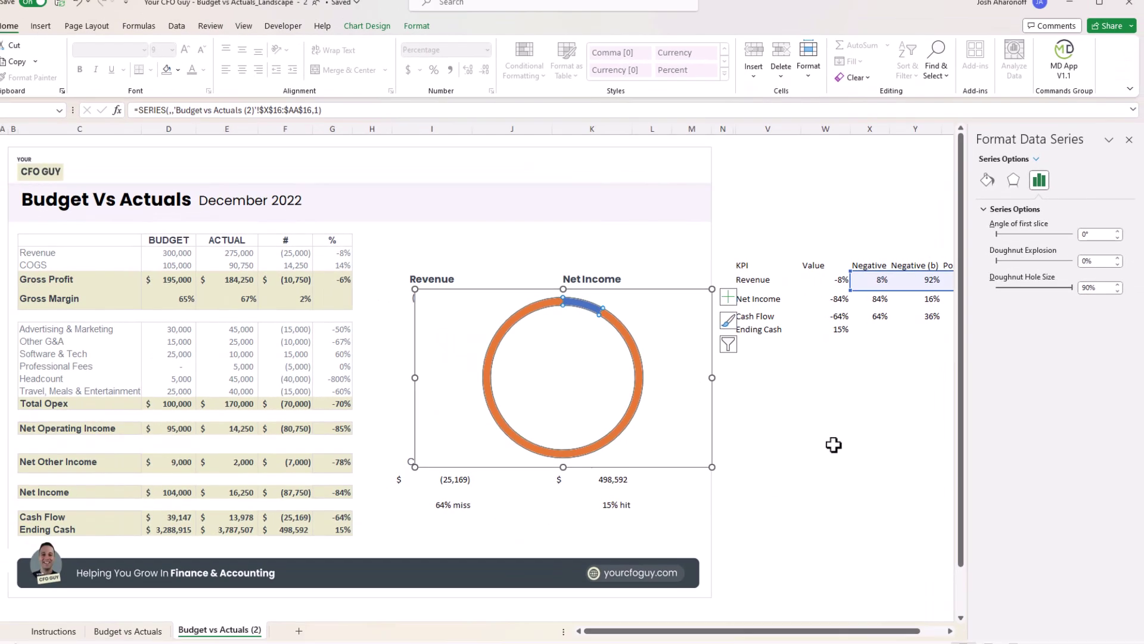
pyautogui.click(834, 445)
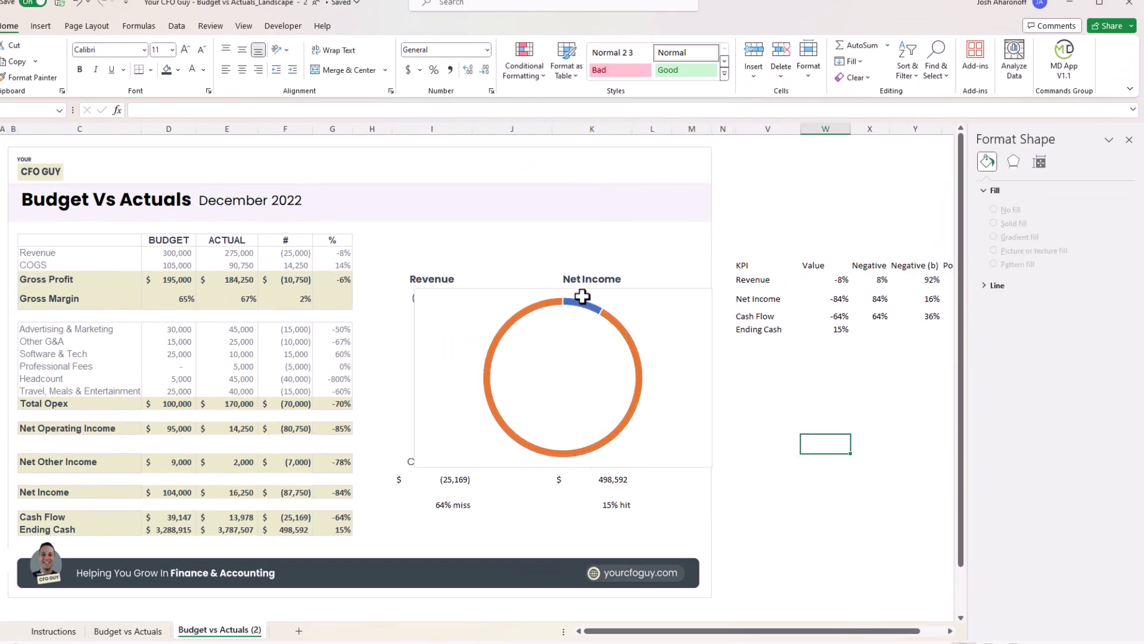
pyautogui.click(584, 303)
pyautogui.click(584, 302)
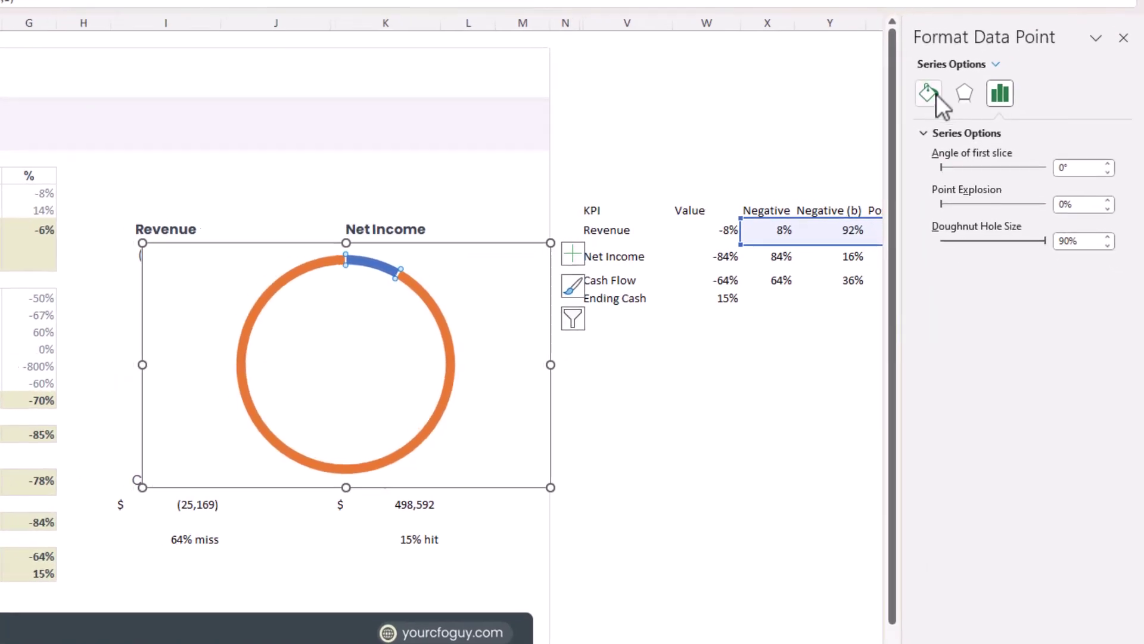
pyautogui.click(989, 181)
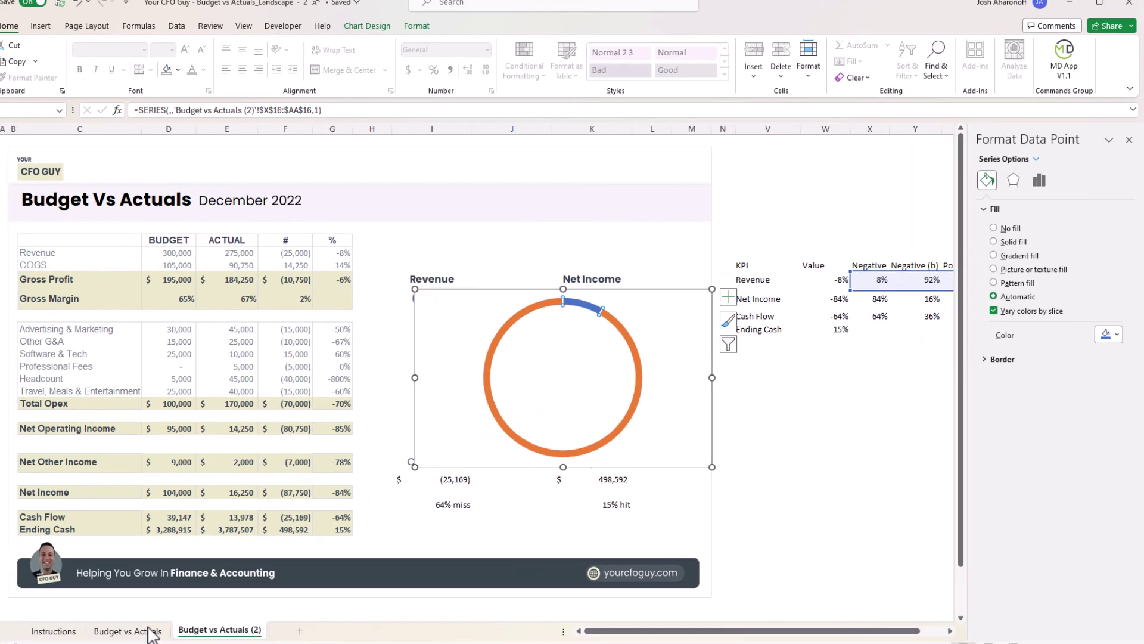
# Step: Copy the three hex colour swatch cells from the Budget vs Actuals sheet to below the KPI table on Budget vs Actuals (2)
pyautogui.click(141, 633)
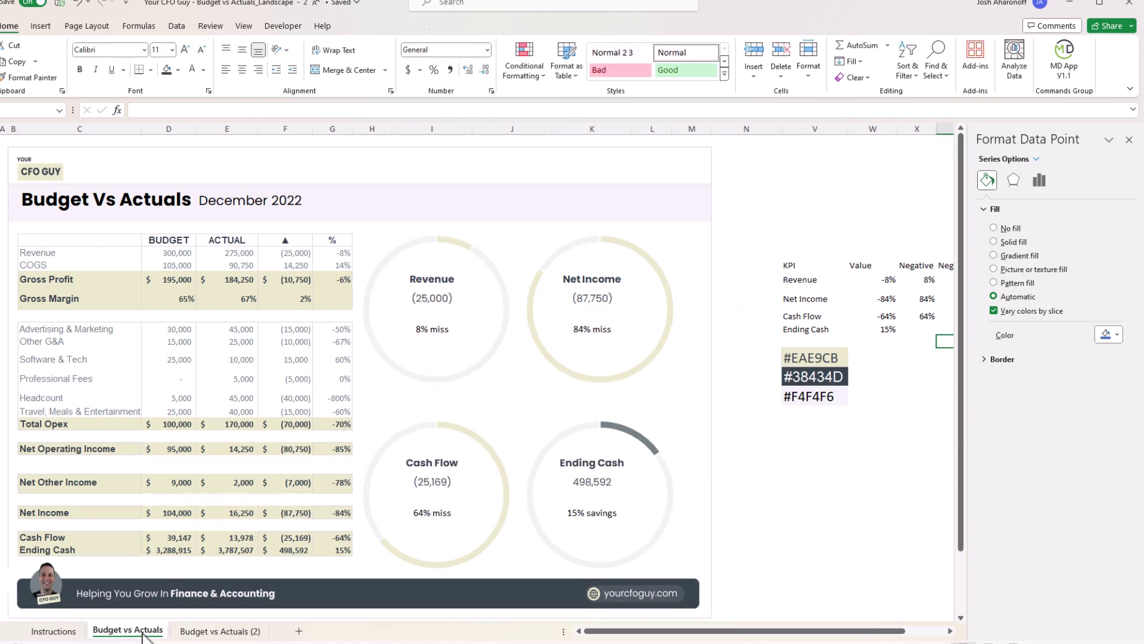
pyautogui.moveTo(846, 357); pyautogui.dragTo(825, 395)
pyautogui.hotkey('ctrl', 'c')
pyautogui.click(216, 633)
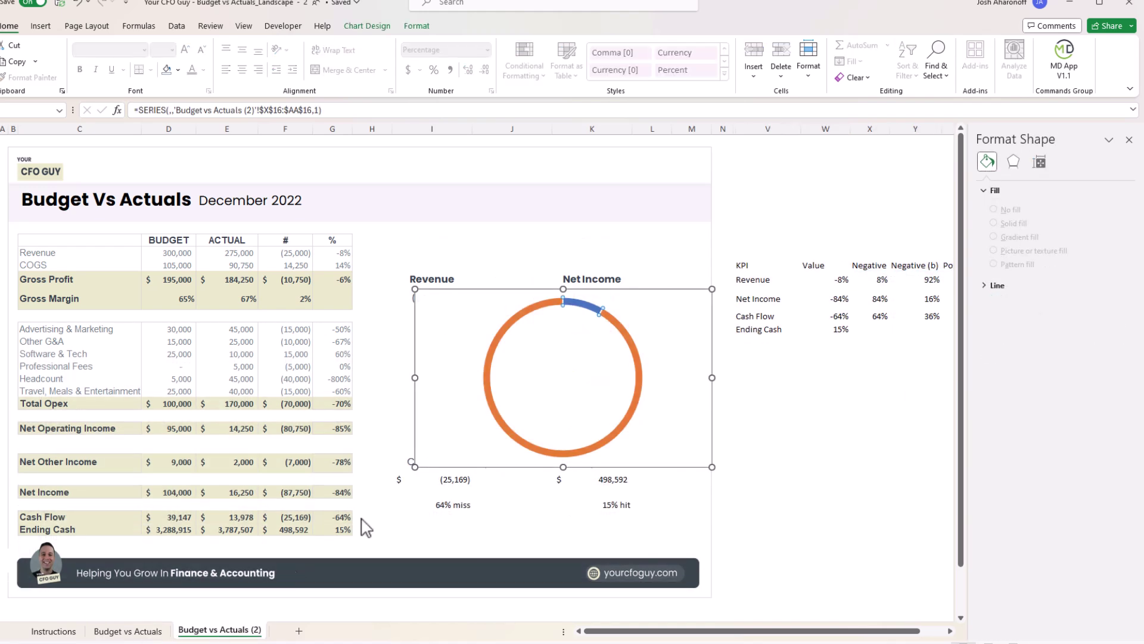
pyautogui.click(768, 361)
pyautogui.hotkey('ctrl', 'v')
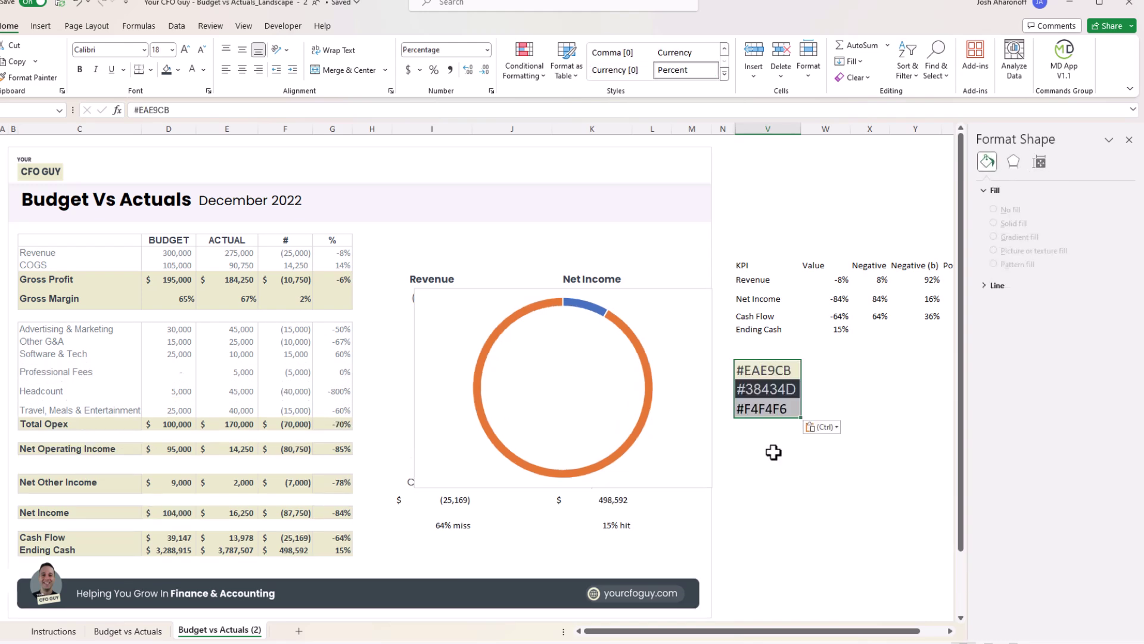
# Step: Fill the doughnut's small Negative slice with the custom colour #EAE9CB
pyautogui.click(597, 307)
pyautogui.click(597, 307)
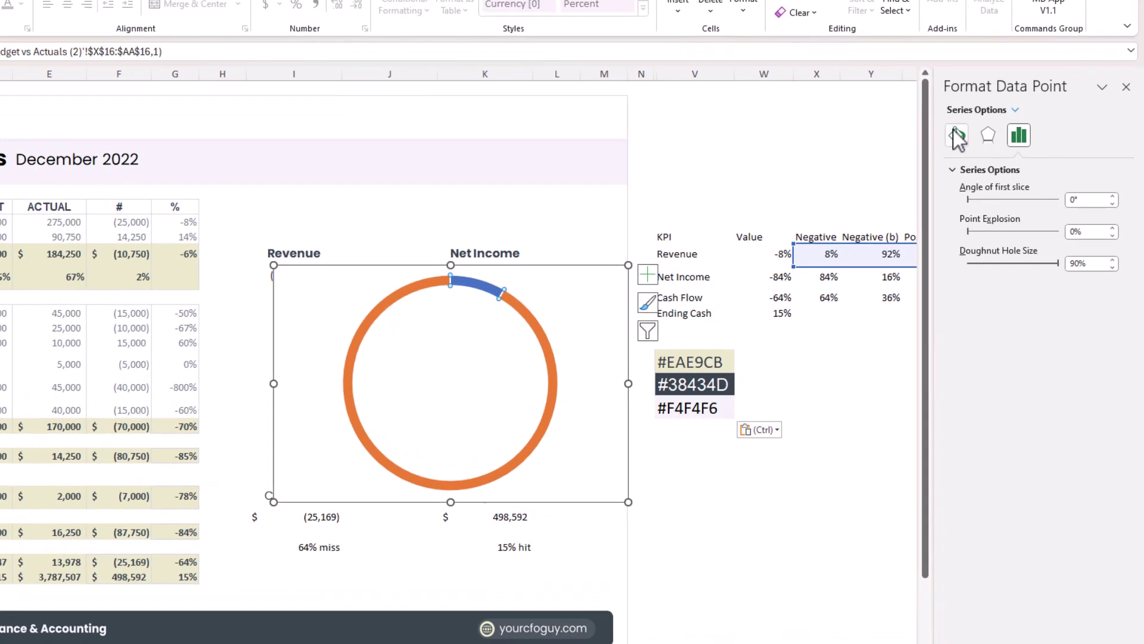
pyautogui.click(988, 180)
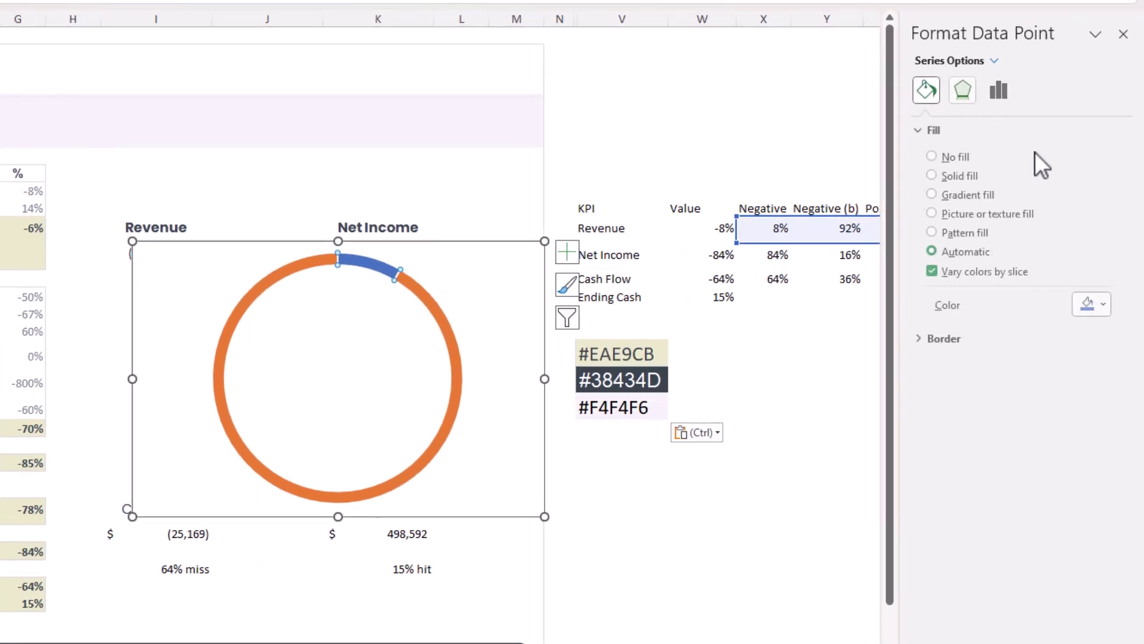
pyautogui.click(1097, 310)
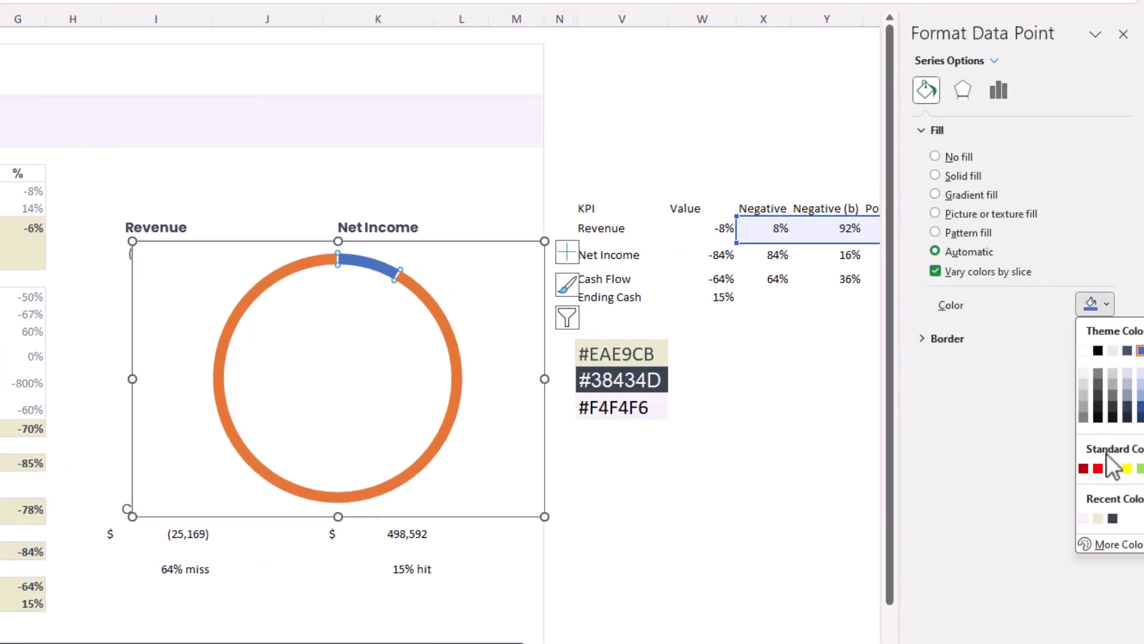
pyautogui.click(1108, 545)
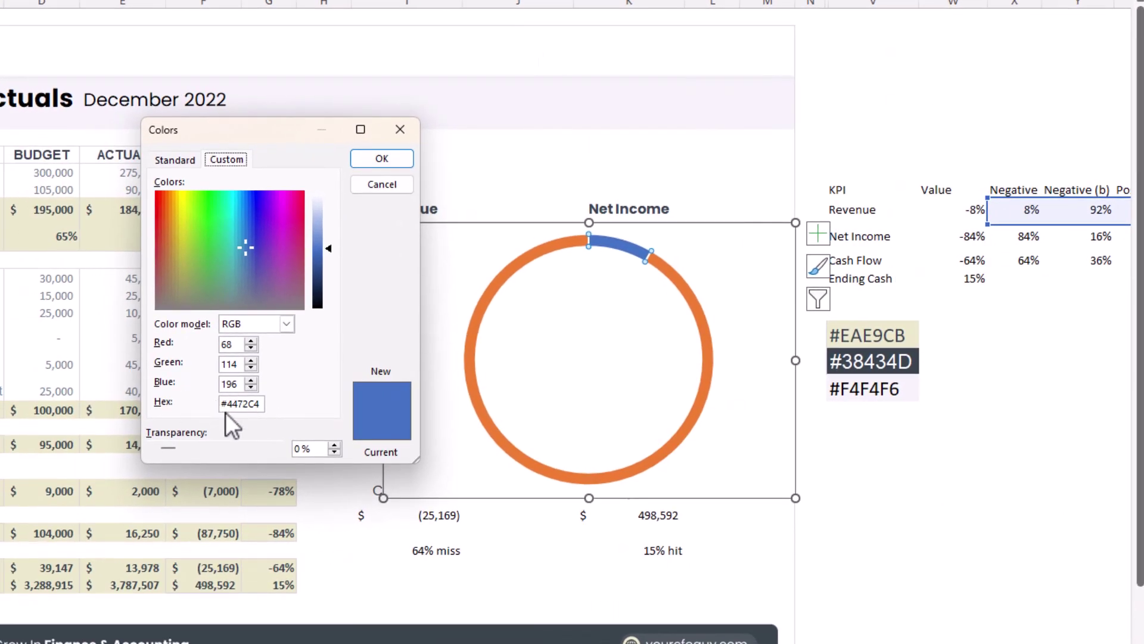
pyautogui.moveTo(229, 404); pyautogui.dragTo(282, 417)
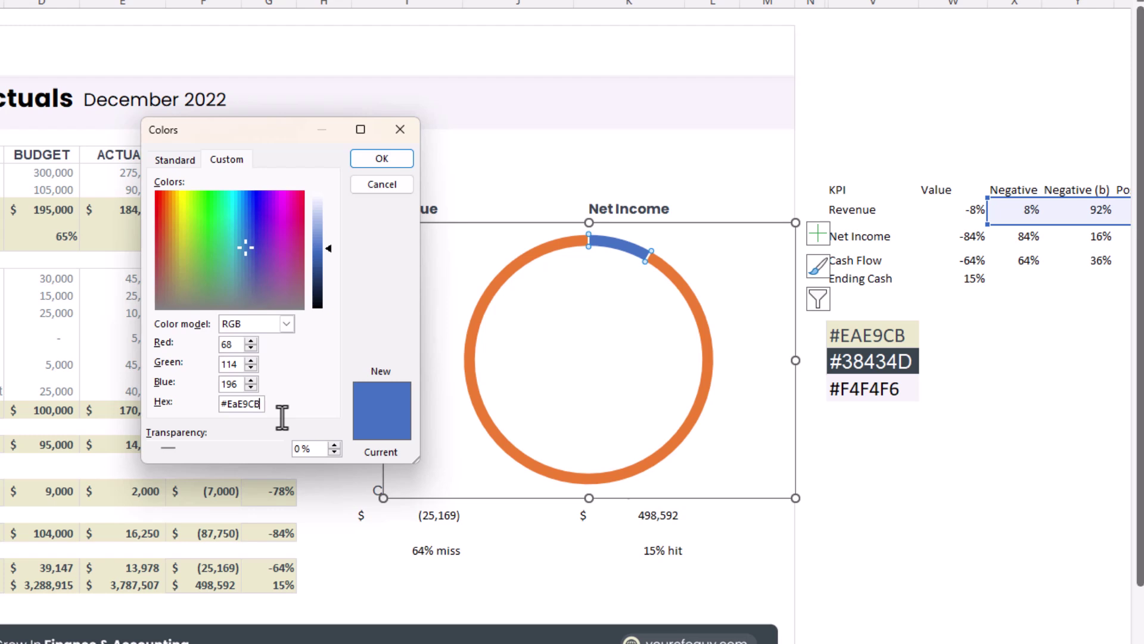
pyautogui.press('Return')
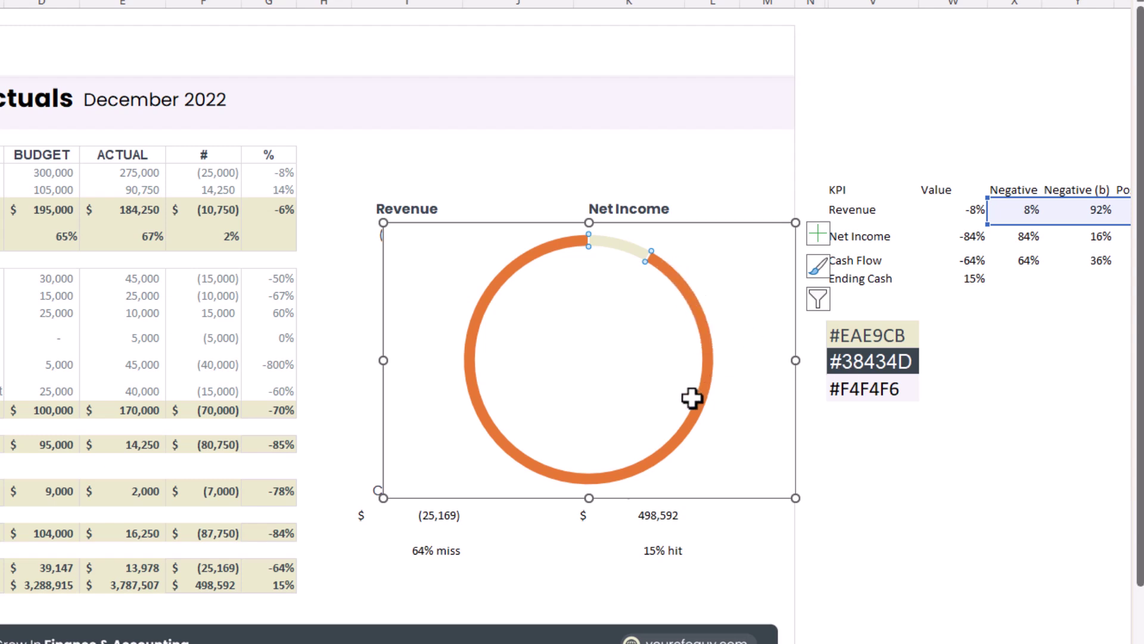
# Step: Fill the doughnut's large Negative (b) slice with the custom colour #F4F4F6
pyautogui.click(593, 371)
pyautogui.click(699, 383)
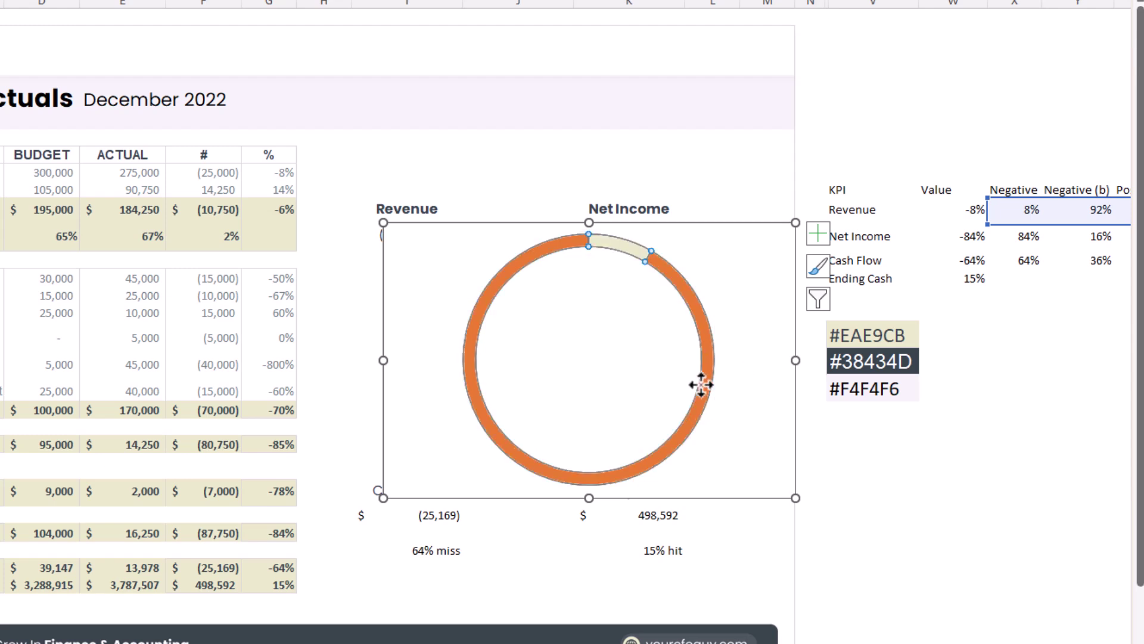
pyautogui.doubleClick(702, 395)
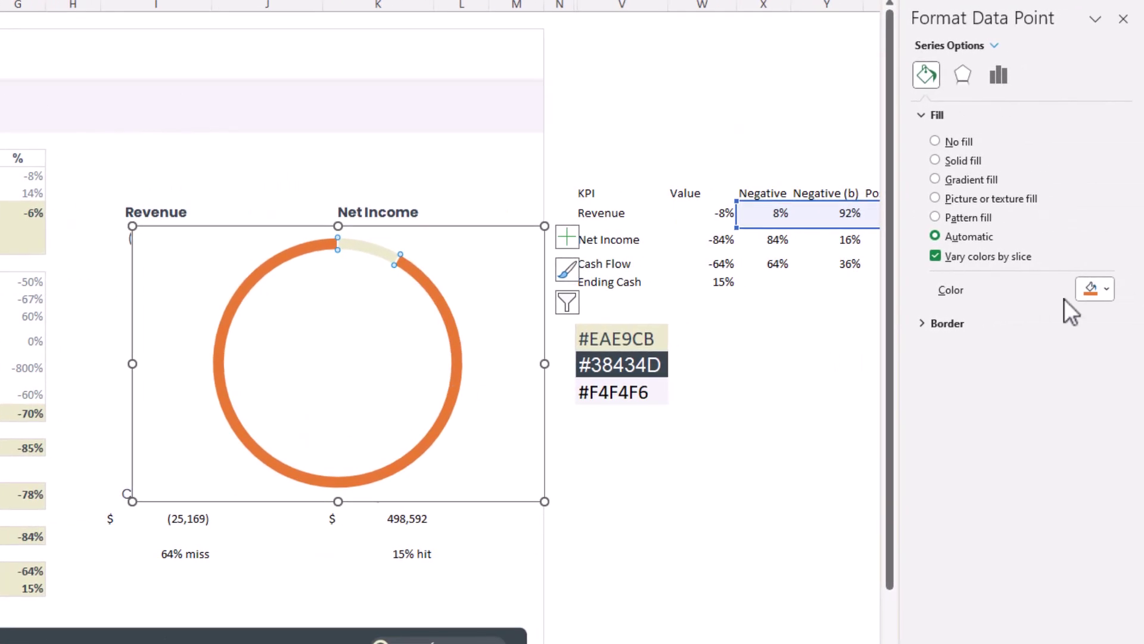
pyautogui.click(1099, 292)
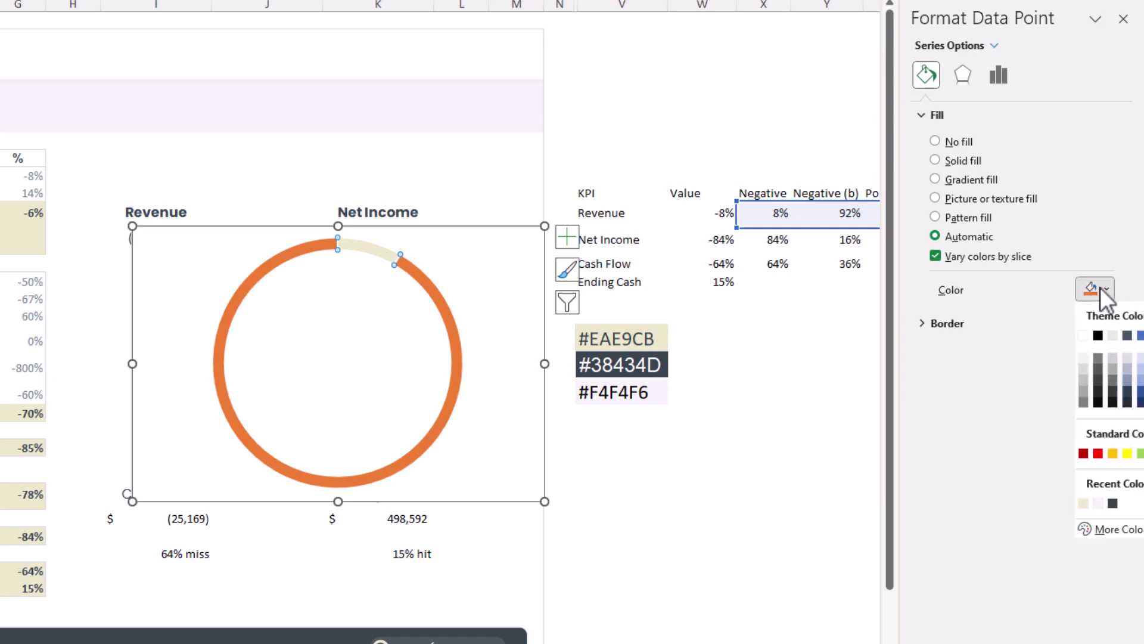
pyautogui.click(1121, 530)
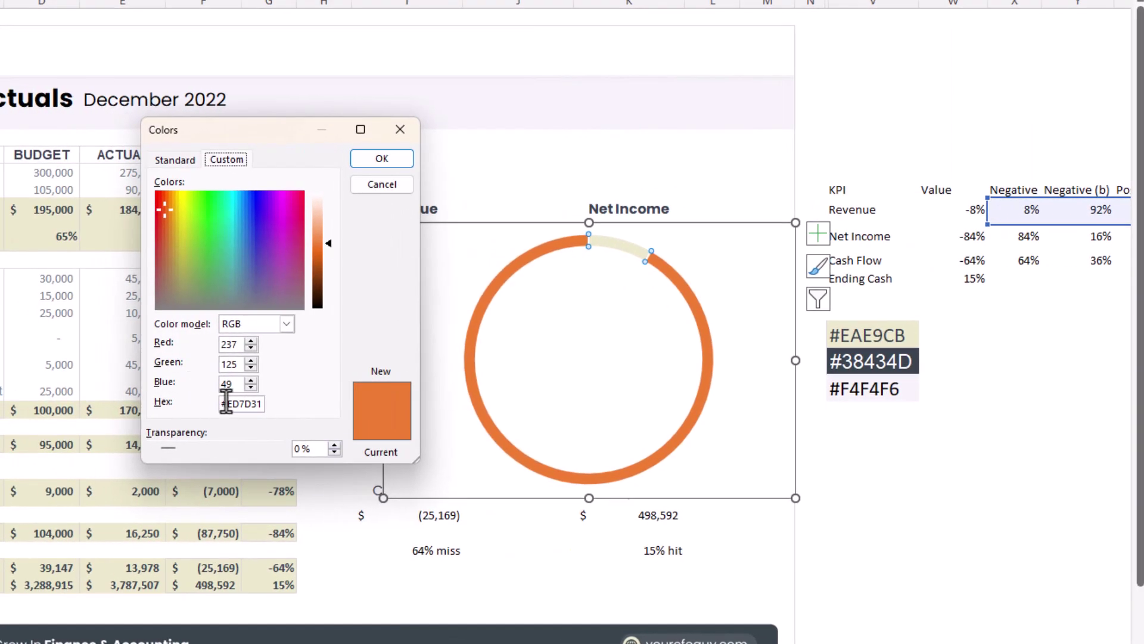
pyautogui.moveTo(226, 404); pyautogui.dragTo(270, 407)
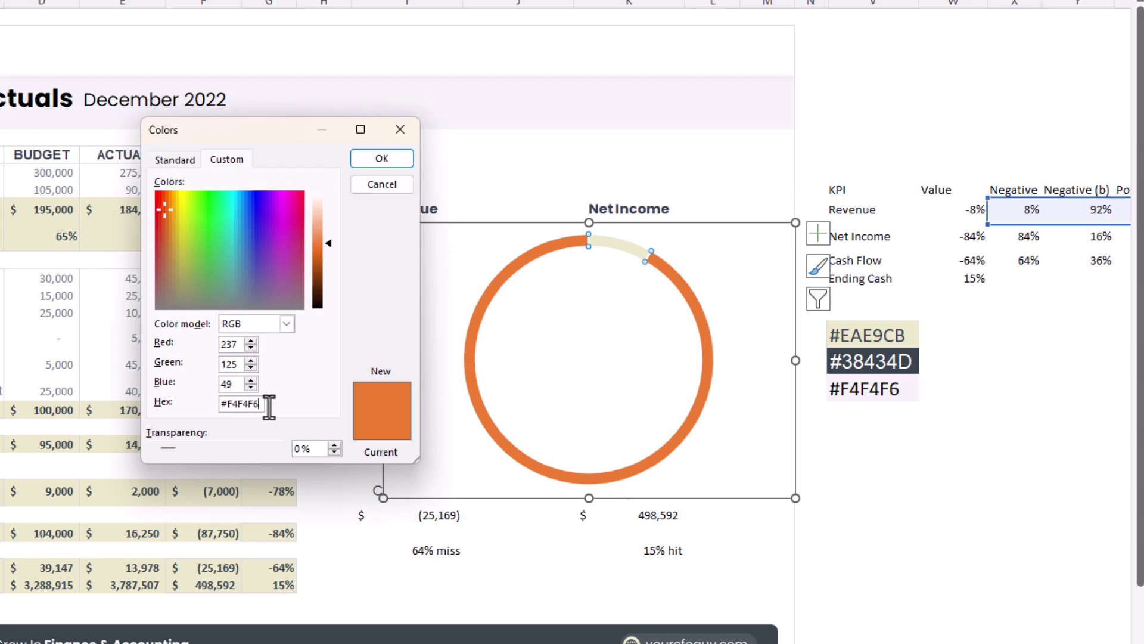
pyautogui.press('Return')
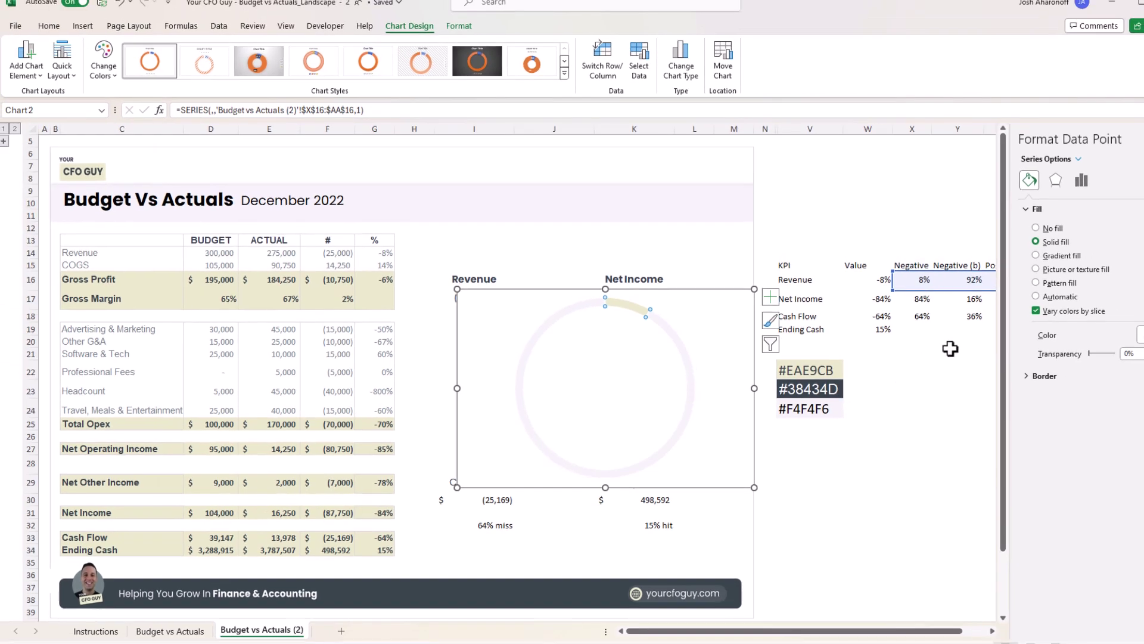
# Step: Clear the Revenue row's Negative and Negative (b) cells in the KPI table
pyautogui.click(950, 349)
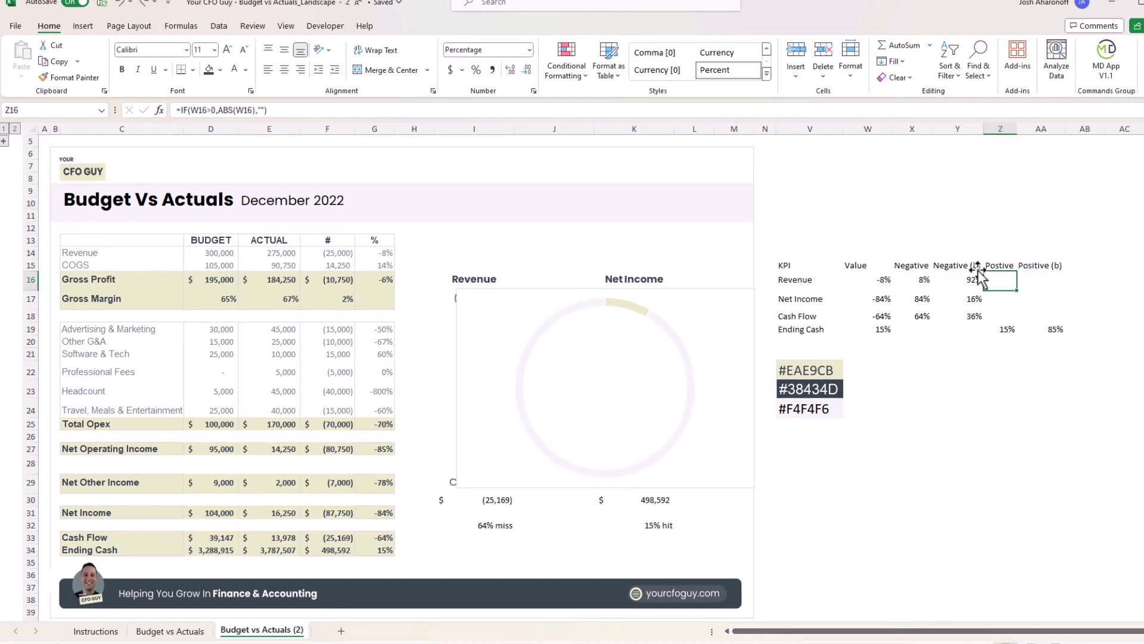
pyautogui.moveTo(918, 276); pyautogui.dragTo(972, 276)
pyautogui.moveTo(1005, 284); pyautogui.dragTo(1042, 286)
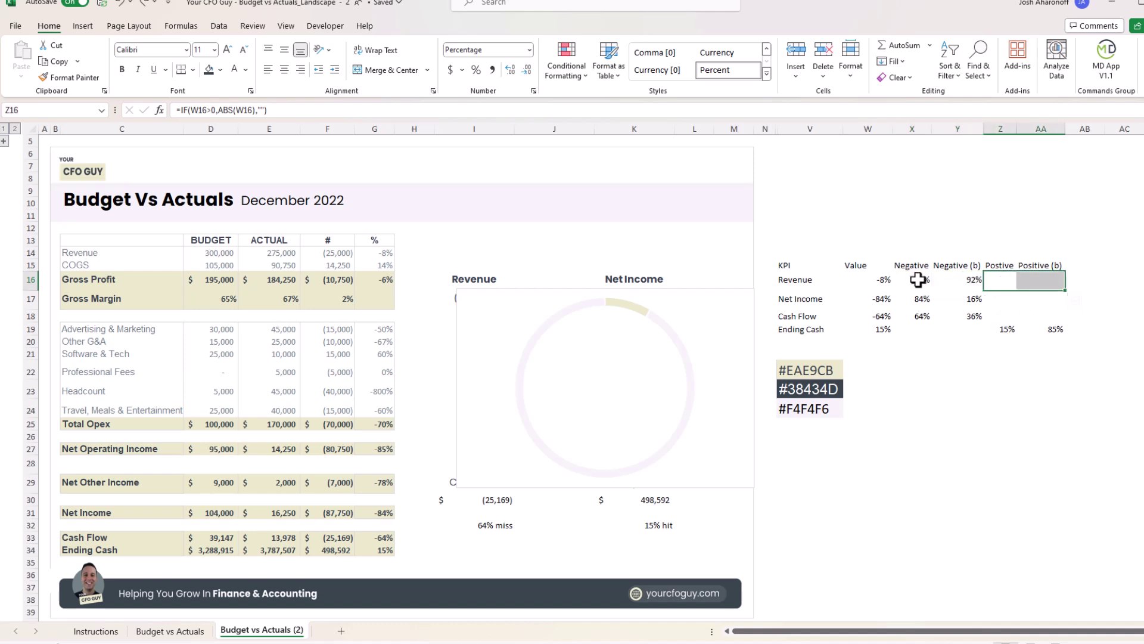
pyautogui.moveTo(918, 279); pyautogui.dragTo(970, 282)
pyautogui.hotkey('ctrl', 'v')
pyautogui.hotkey('ctrl', 'z')
pyautogui.click(970, 282)
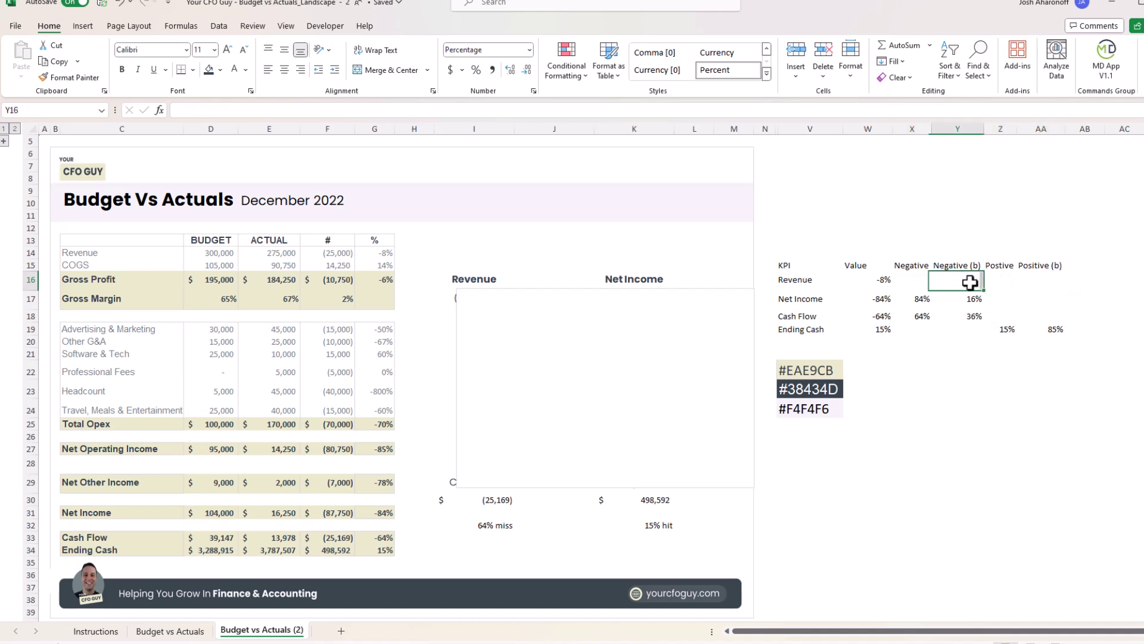
# Step: Enter 8% in the Revenue row's Positive cell and 92% in its Positive (b) cell
pyautogui.press('Right')
pyautogui.write('8')
pyautogui.press('Right')
pyautogui.write('92')
pyautogui.press('Return')
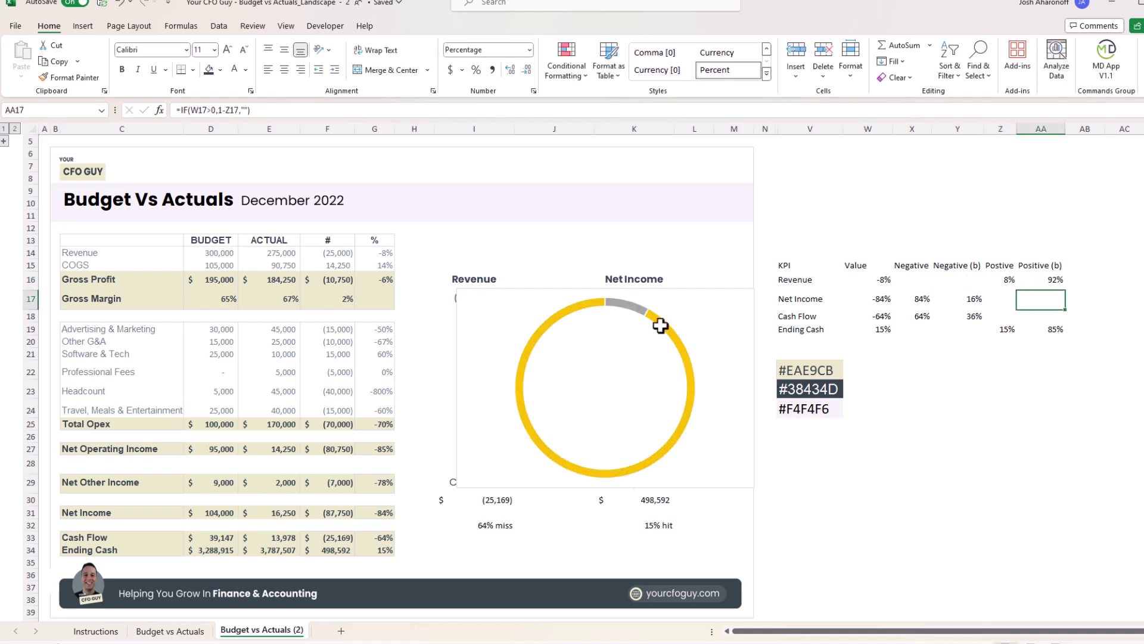
pyautogui.moveTo(1009, 277)
pyautogui.mouseDown()
pyautogui.moveTo(1047, 278)
pyautogui.moveTo(1030, 278)
pyautogui.mouseUp()
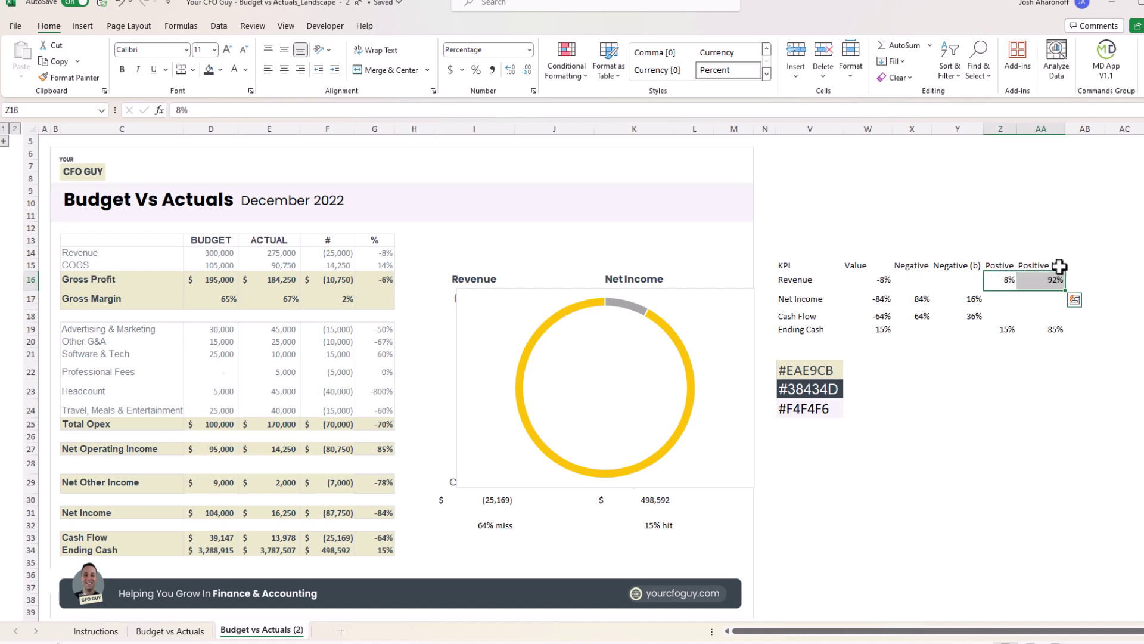
# Step: Fill the Revenue doughnut's small Positive slice with the custom colour #38434D
pyautogui.click(625, 302)
pyautogui.rightClick(629, 303)
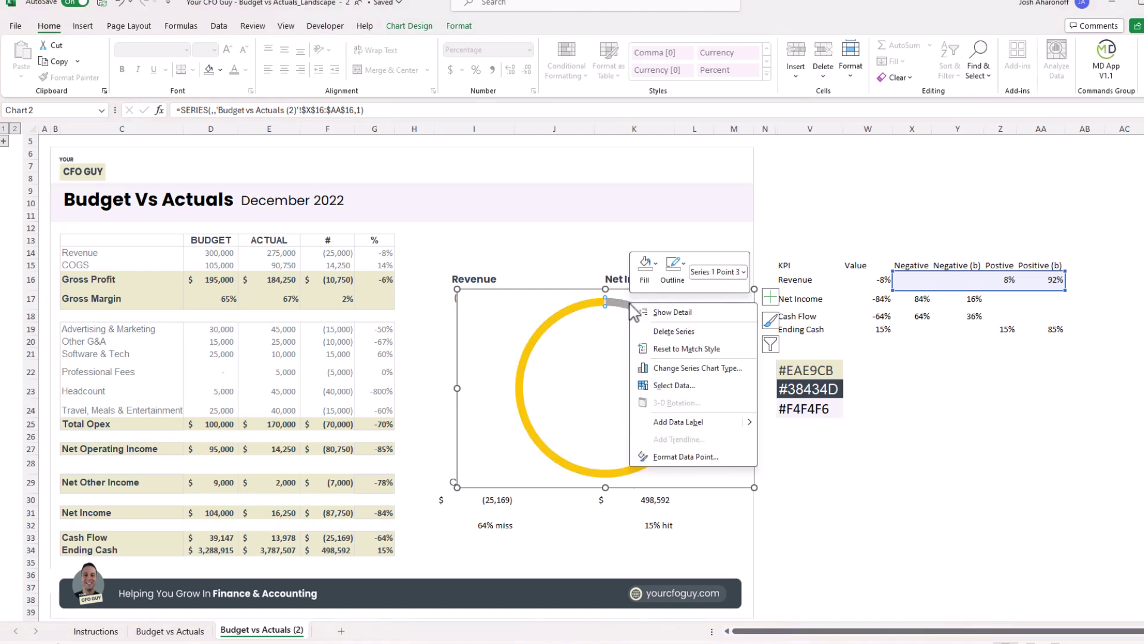
pyautogui.click(648, 269)
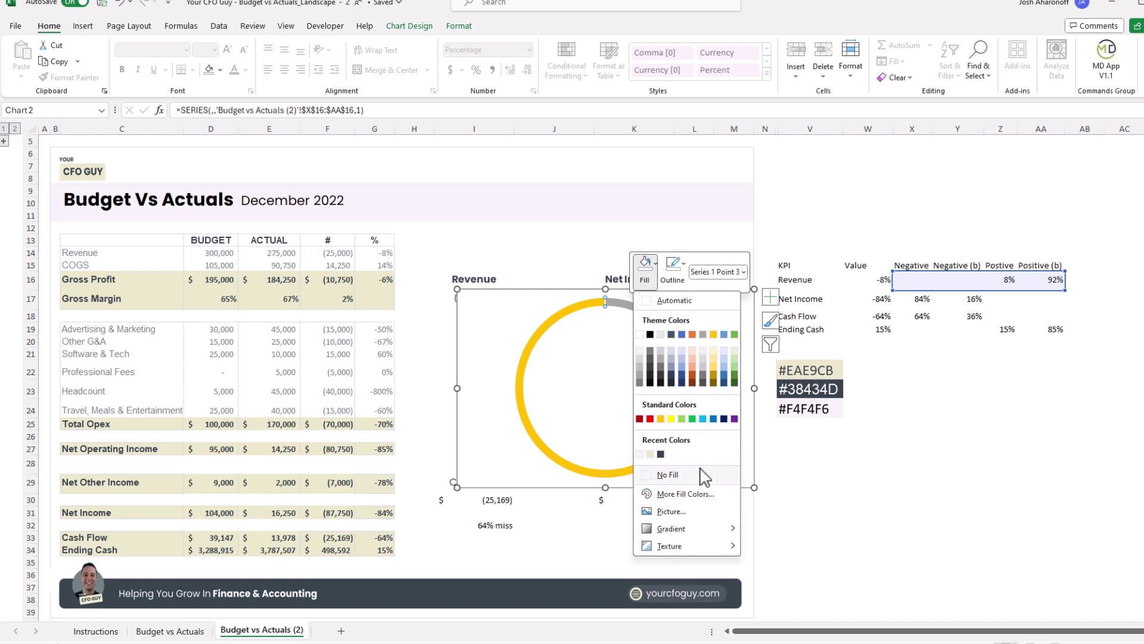
pyautogui.click(695, 494)
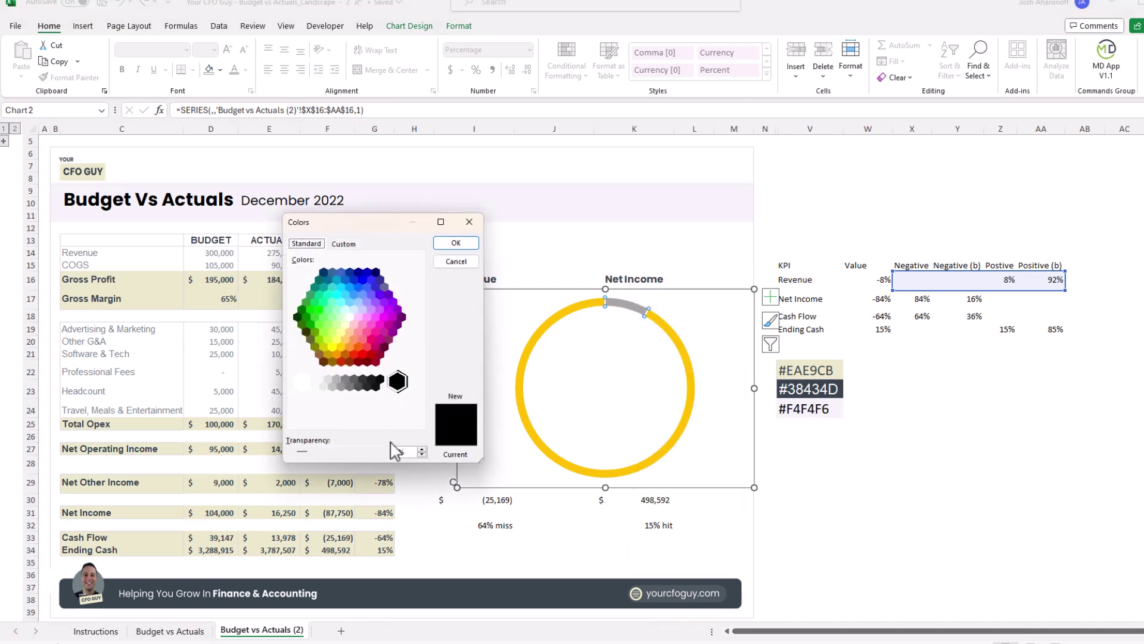
pyautogui.click(343, 244)
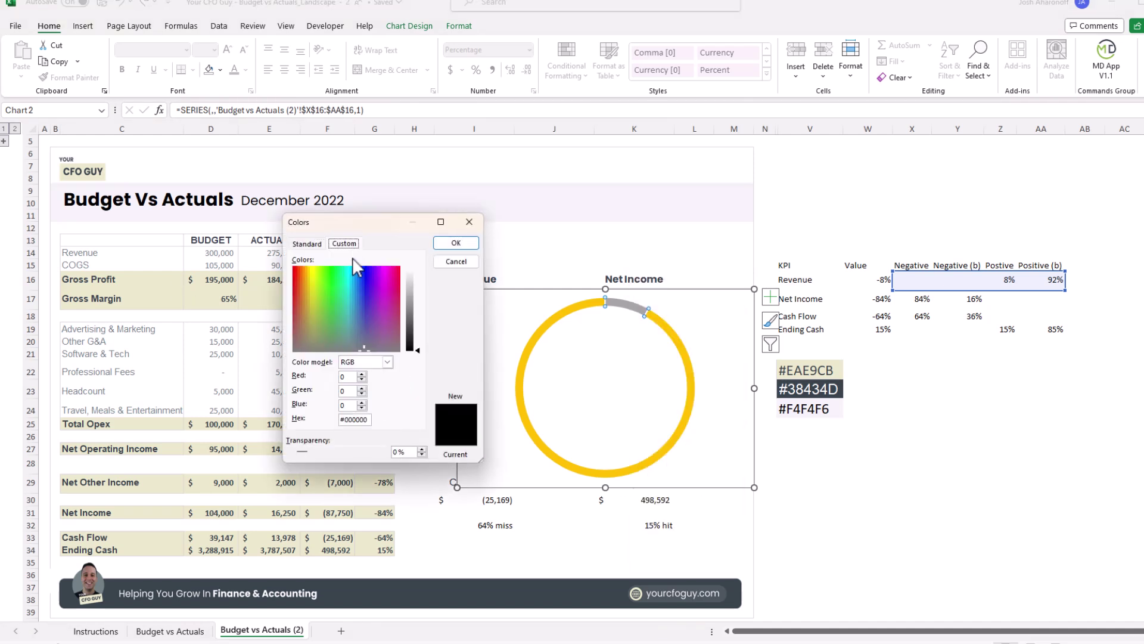
pyautogui.doubleClick(345, 419)
pyautogui.click(459, 243)
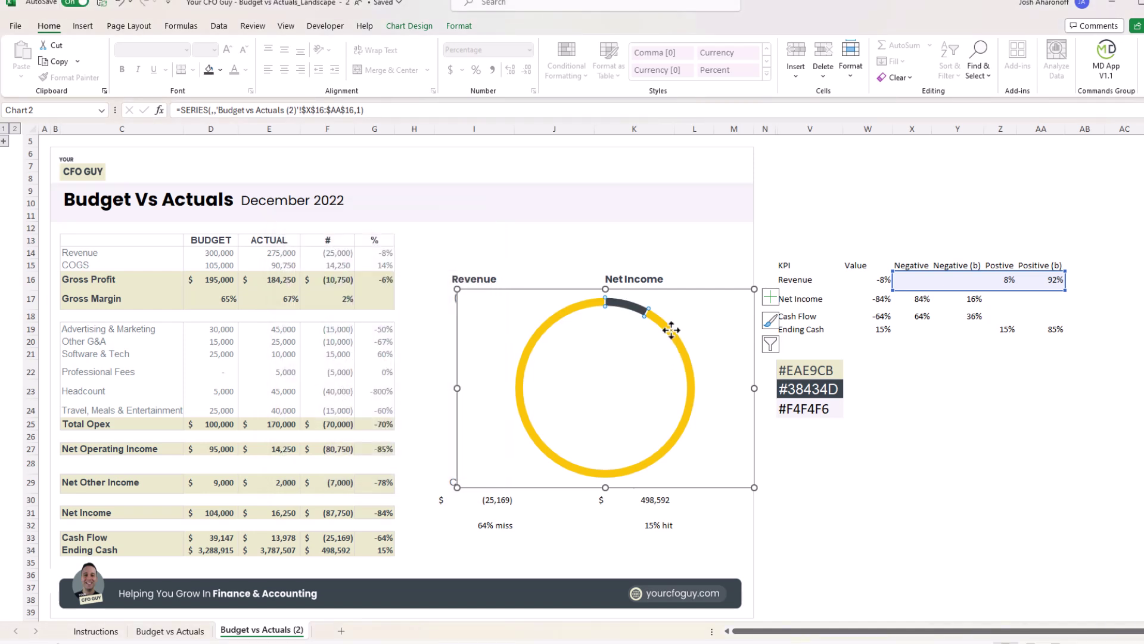
# Step: Fill the Revenue doughnut's large Positive (b) slice with the recent brand colour #F4F4F6
pyautogui.click(681, 420)
pyautogui.click(686, 419)
pyautogui.rightClick(685, 419)
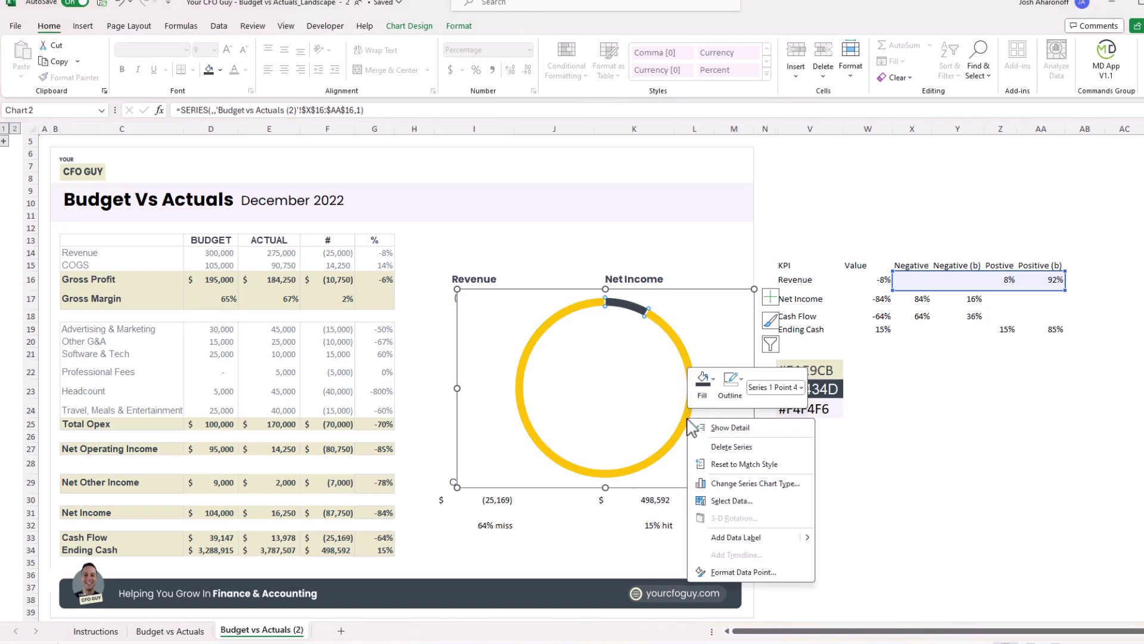
pyautogui.click(703, 381)
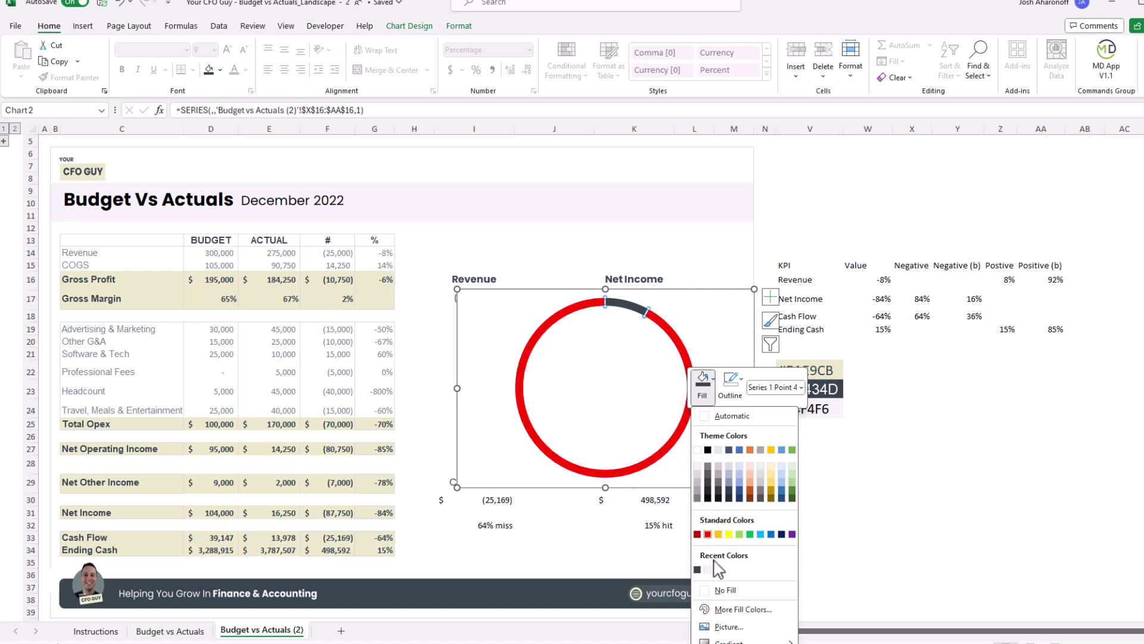
pyautogui.click(711, 569)
pyautogui.click(934, 493)
# Step: Copy the Net Income row's four Negative and Positive formulas into the Revenue row of the KPI table
pyautogui.moveTo(925, 299); pyautogui.dragTo(1065, 297)
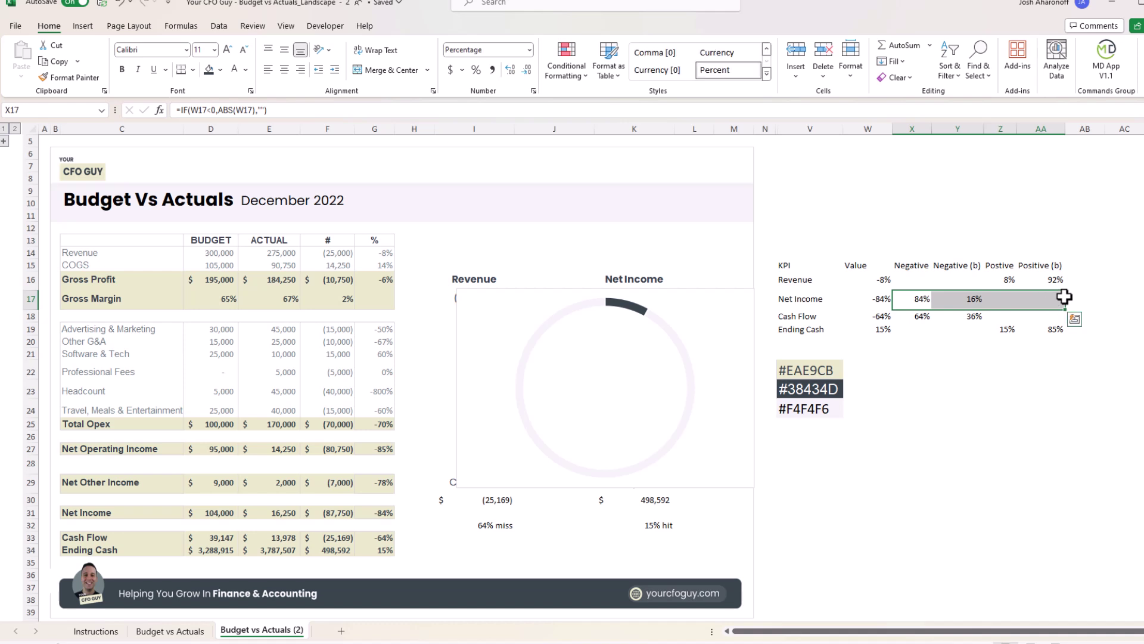
pyautogui.moveTo(921, 280); pyautogui.dragTo(1049, 281)
pyautogui.moveTo(908, 299); pyautogui.dragTo(1064, 296)
pyautogui.hotkey('ctrl', 'c')
pyautogui.press('Up')
pyautogui.hotkey('ctrl', 'v')
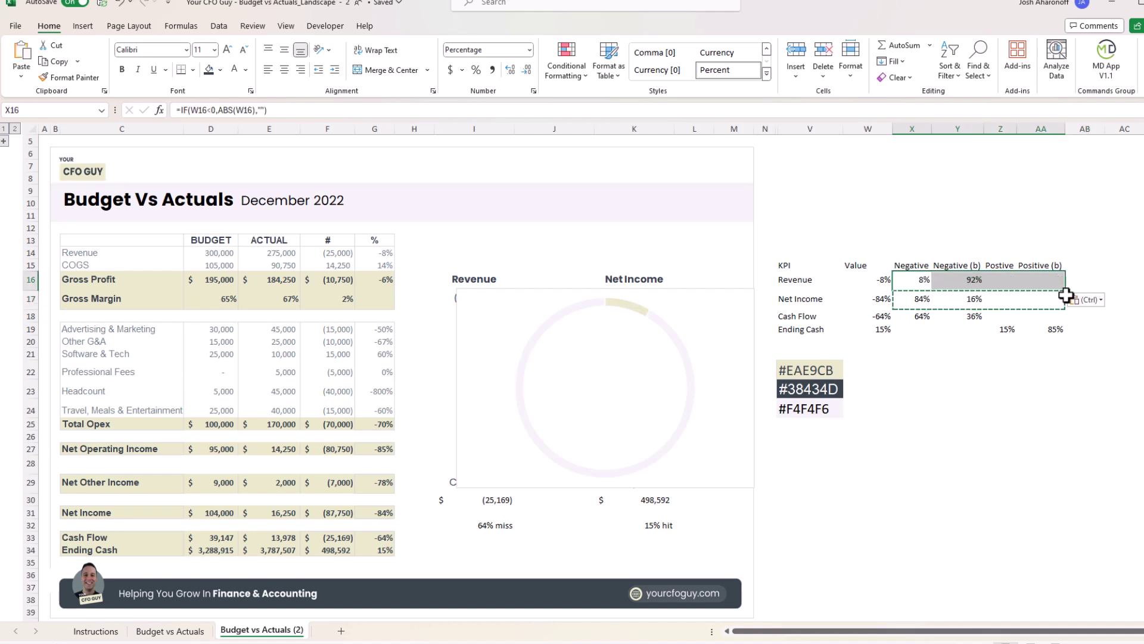
# Step: Set the doughnut's chart area to no fill and no outline, and shrink it to ring the Revenue KPI text
pyautogui.click(741, 317)
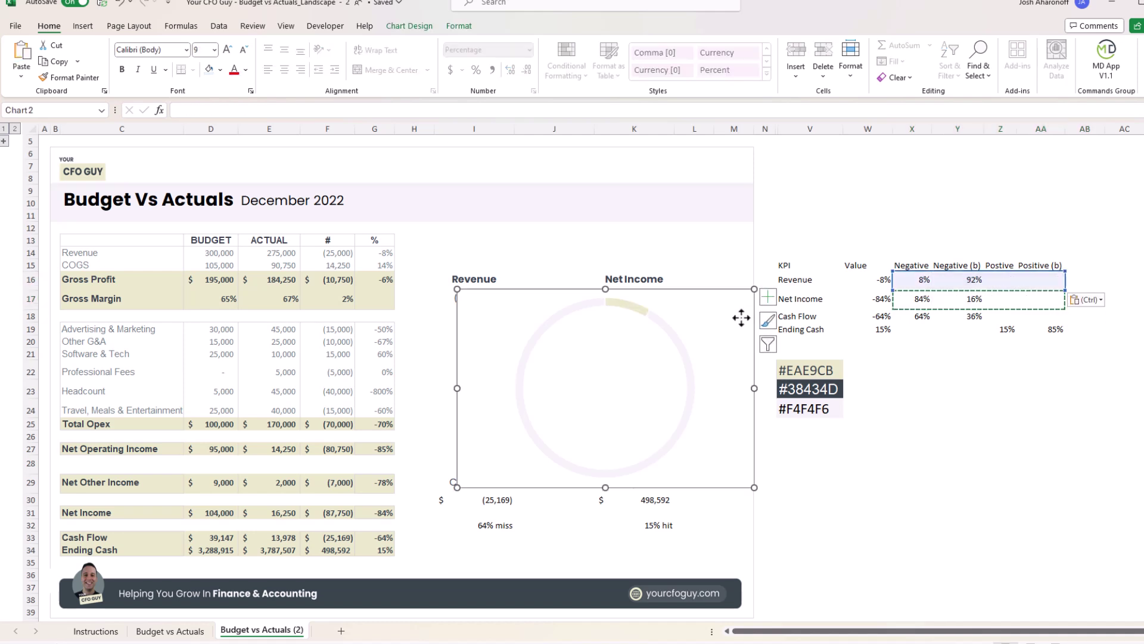
pyautogui.rightClick(726, 354)
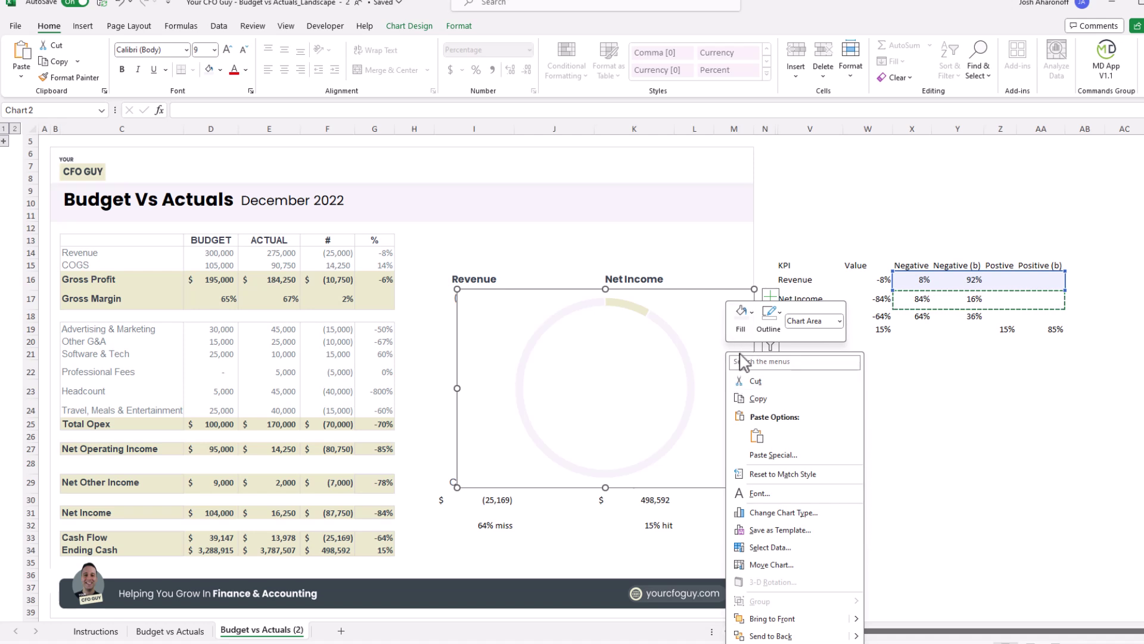
pyautogui.click(741, 318)
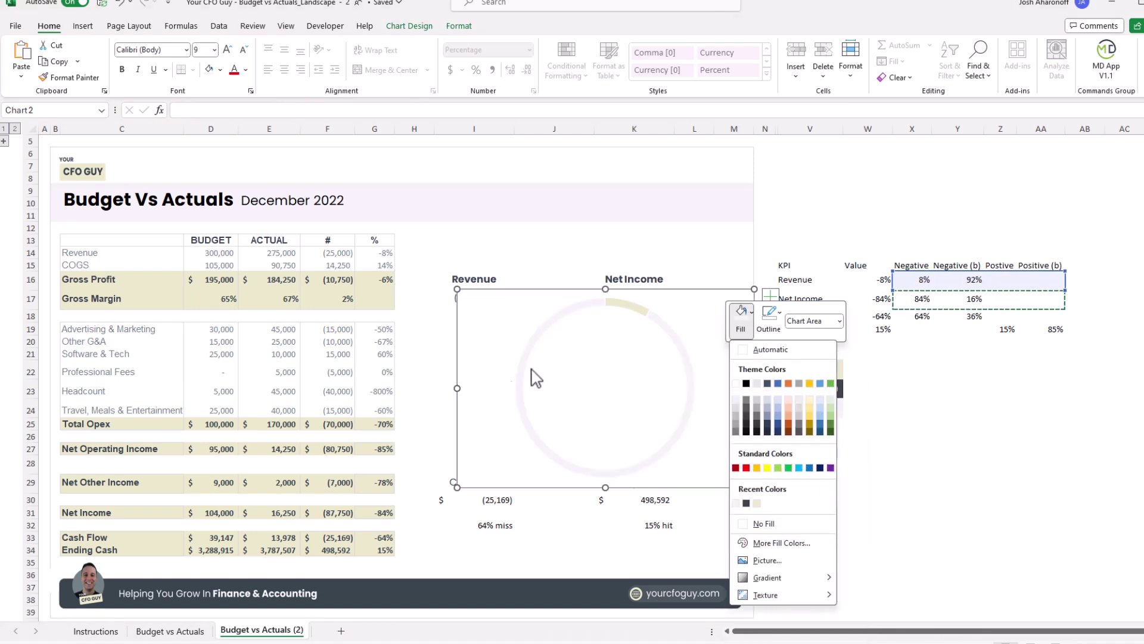
pyautogui.click(775, 524)
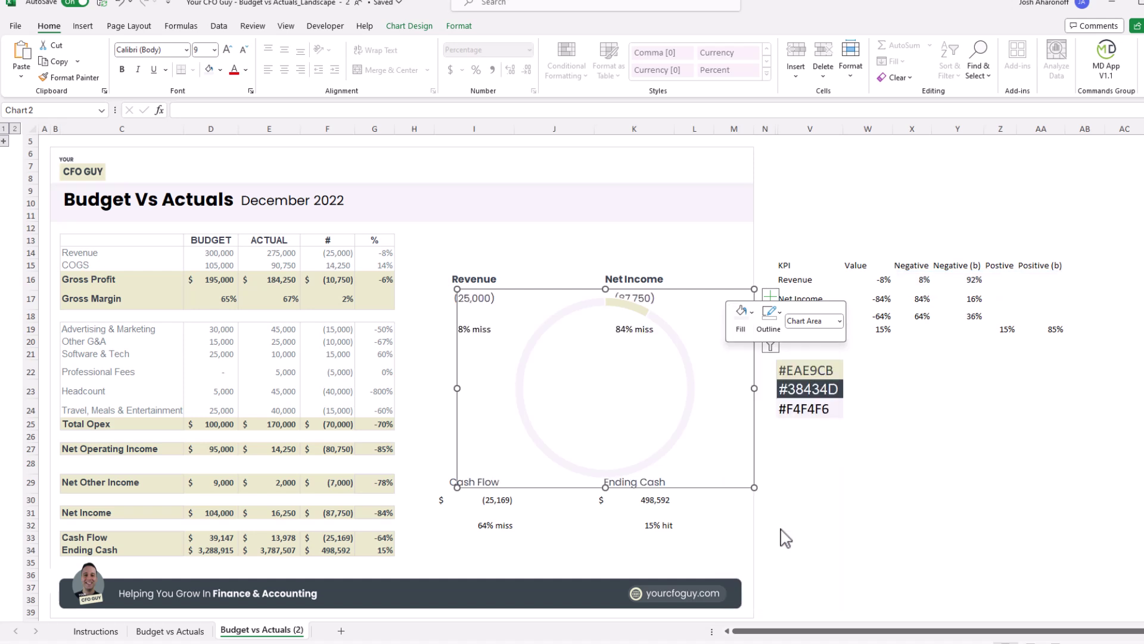
pyautogui.click(775, 316)
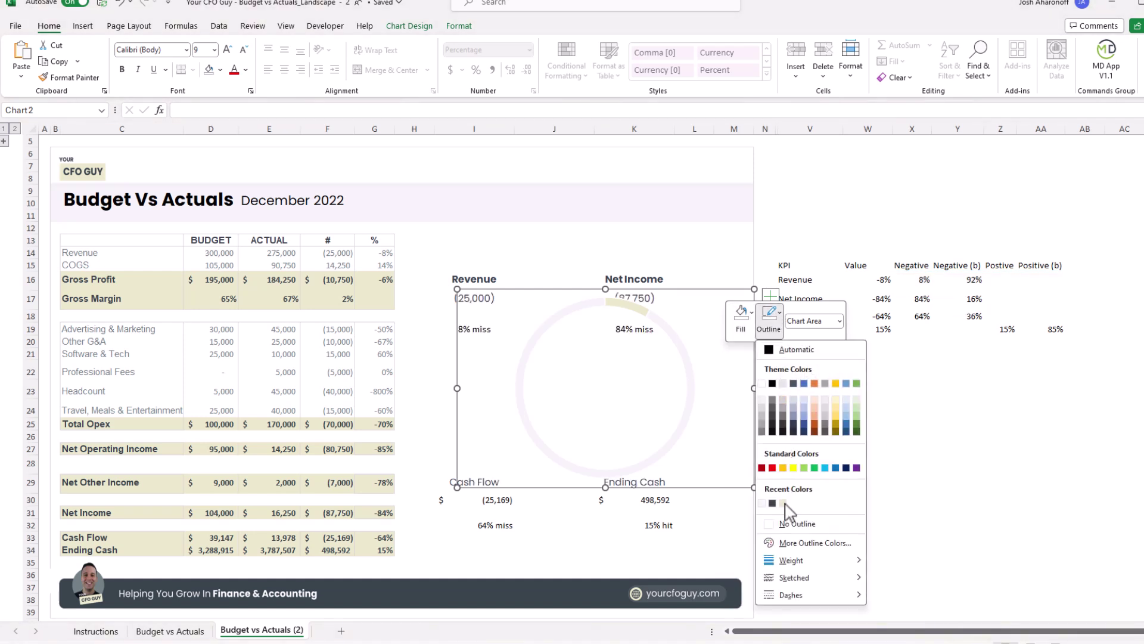
pyautogui.click(794, 525)
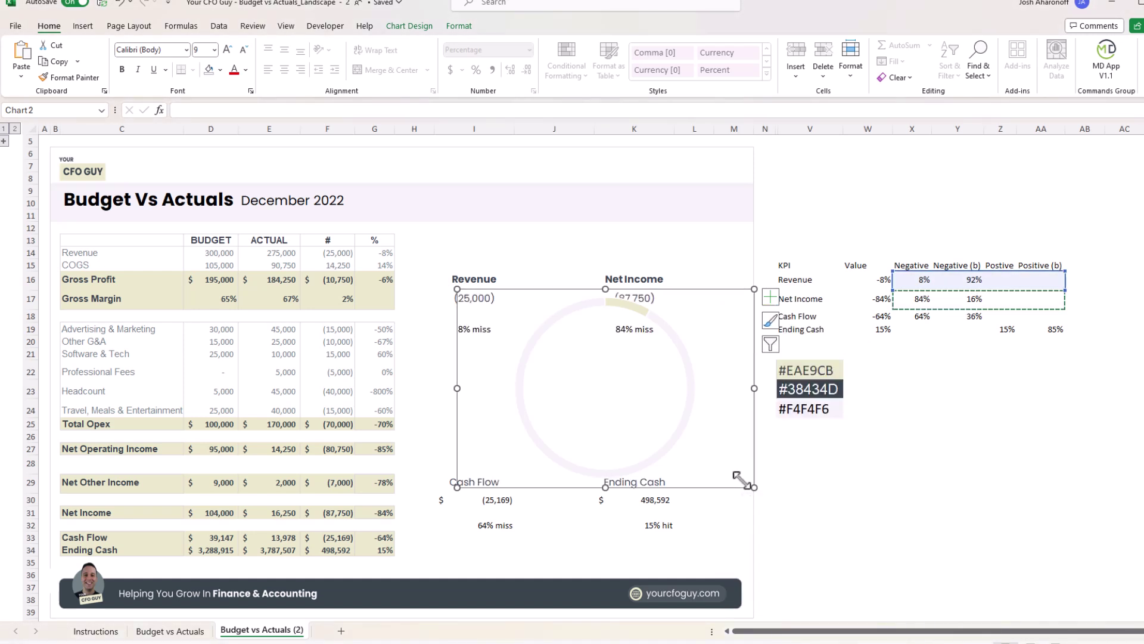
pyautogui.moveTo(742, 480); pyautogui.dragTo(604, 388)
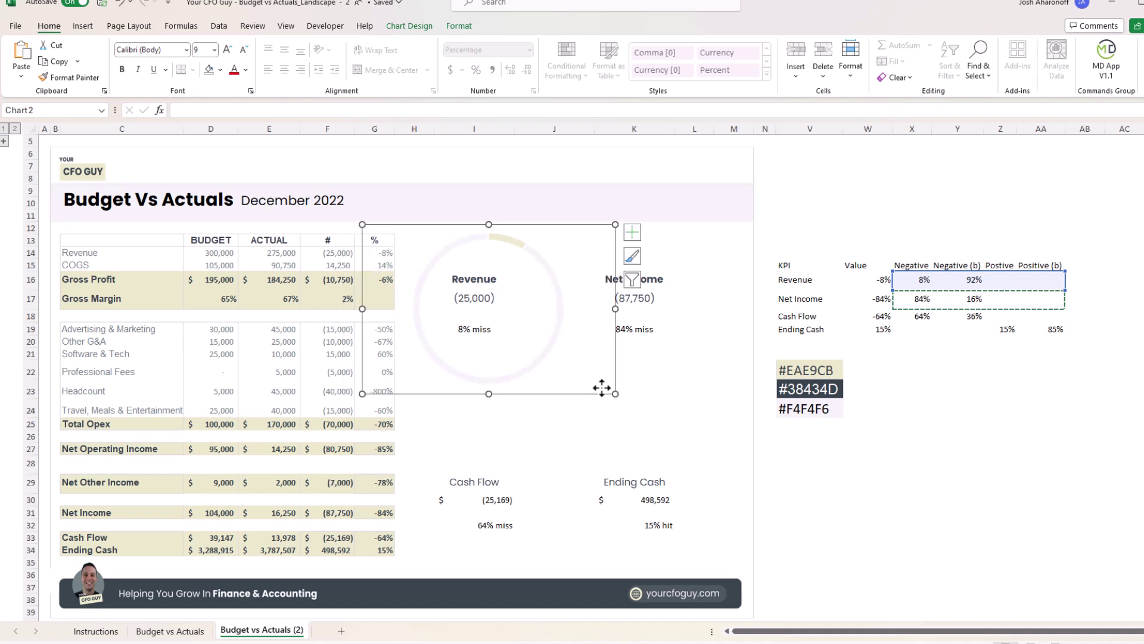
pyautogui.click(952, 526)
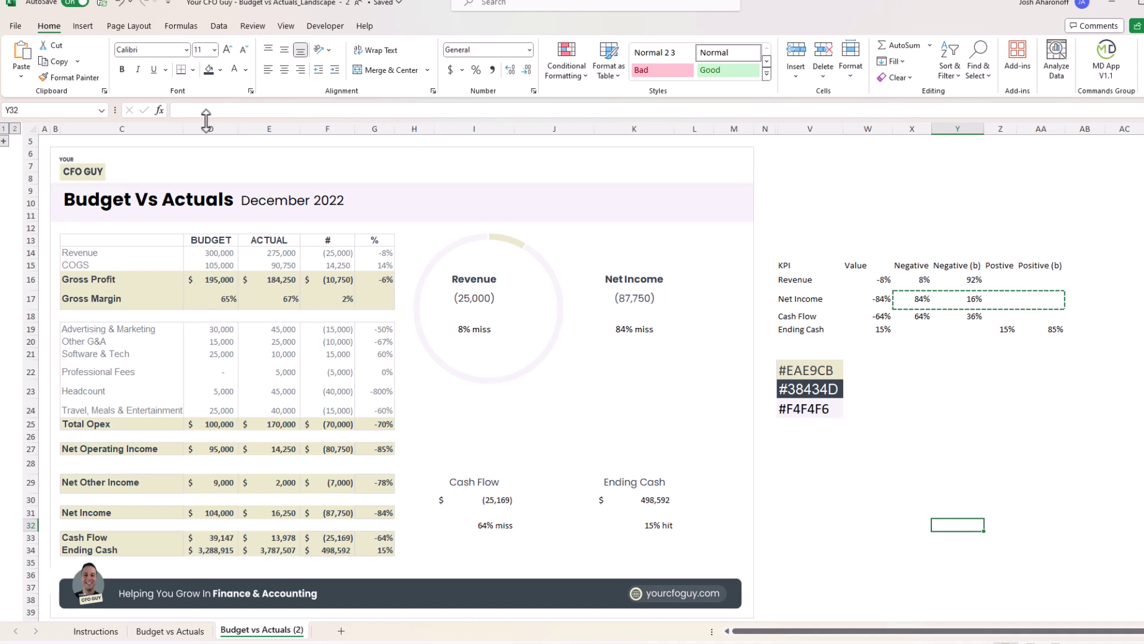
# Step: Test the Revenue ring by overwriting Revenue's % variance in G14 with 8%
pyautogui.click(378, 250)
pyautogui.click(285, 265)
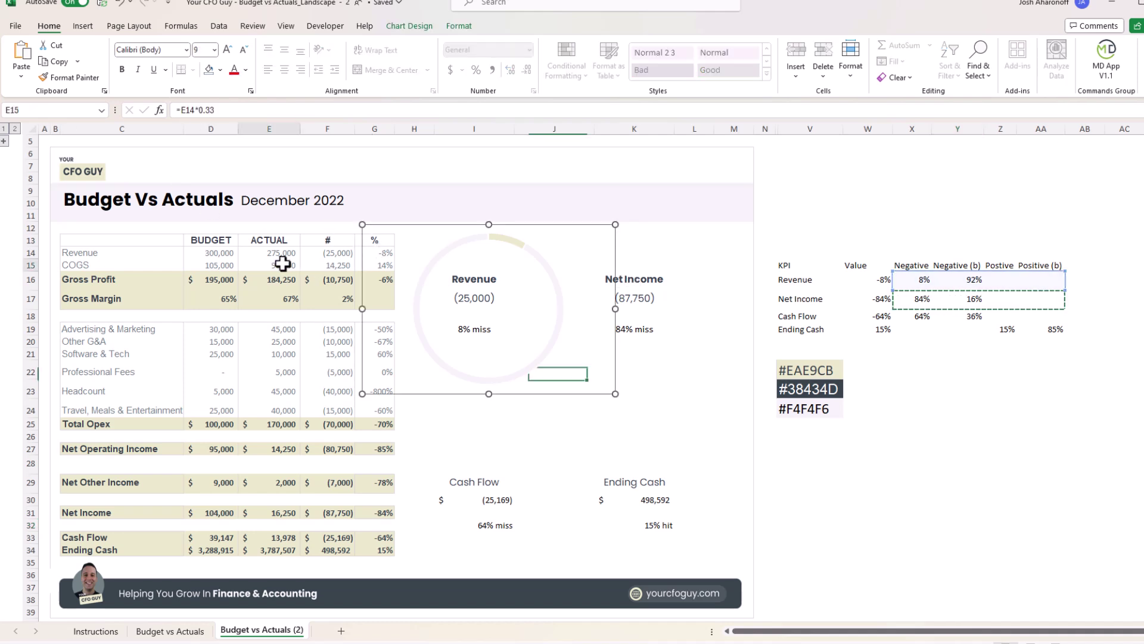
pyautogui.press('Up')
pyautogui.press('Right')
pyautogui.press('Right')
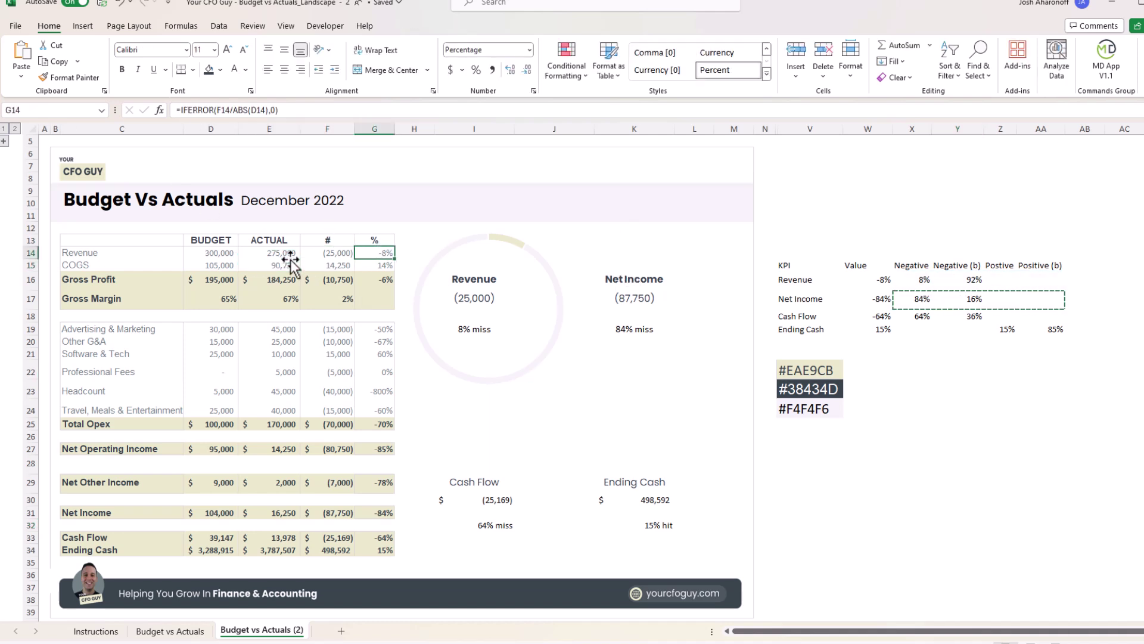
pyautogui.write('8%')
pyautogui.press('Return')
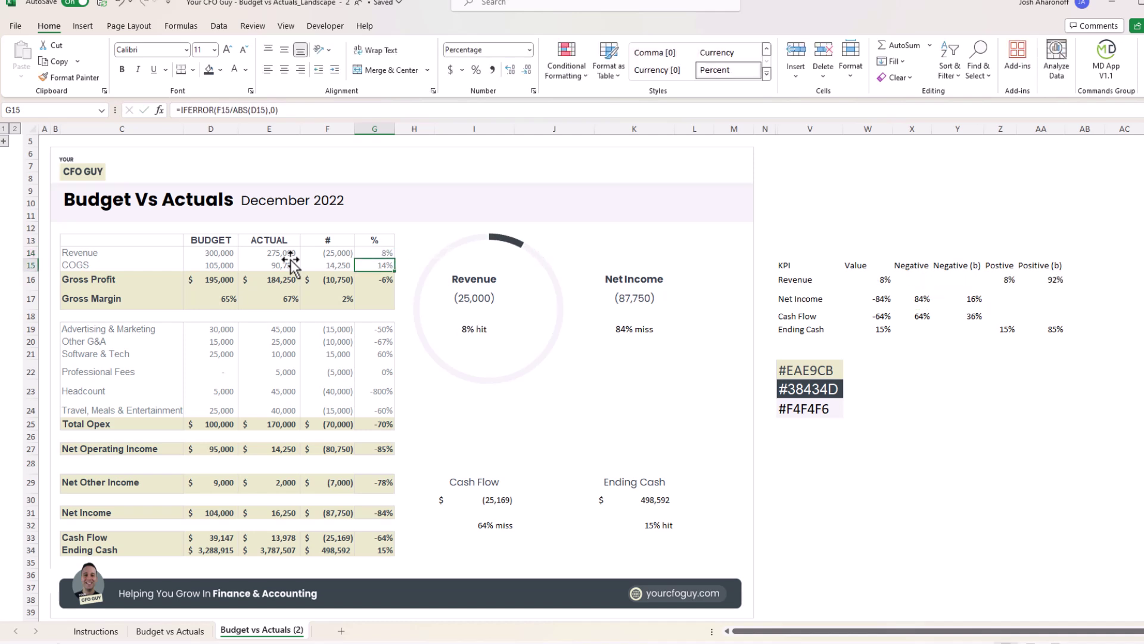
# Step: Try 25% as Revenue's % variance in G14, and undo both test entries to restore the formula
pyautogui.press('Up')
pyautogui.write('25%')
pyautogui.press('Return')
pyautogui.hotkey('ctrl', 'z')
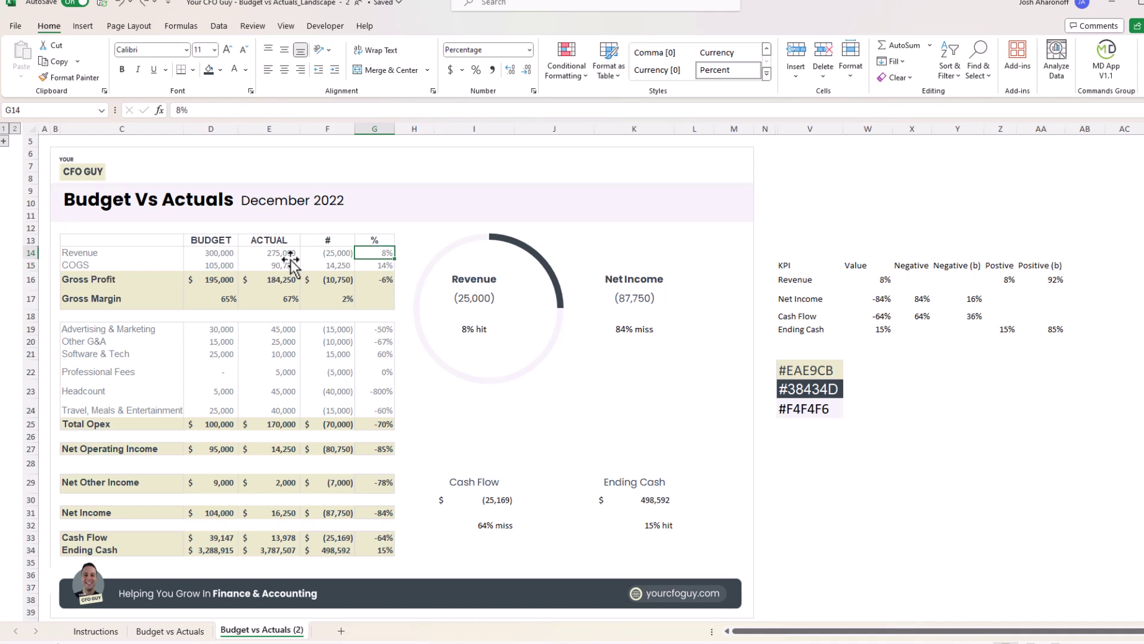
pyautogui.hotkey('ctrl', 'z')
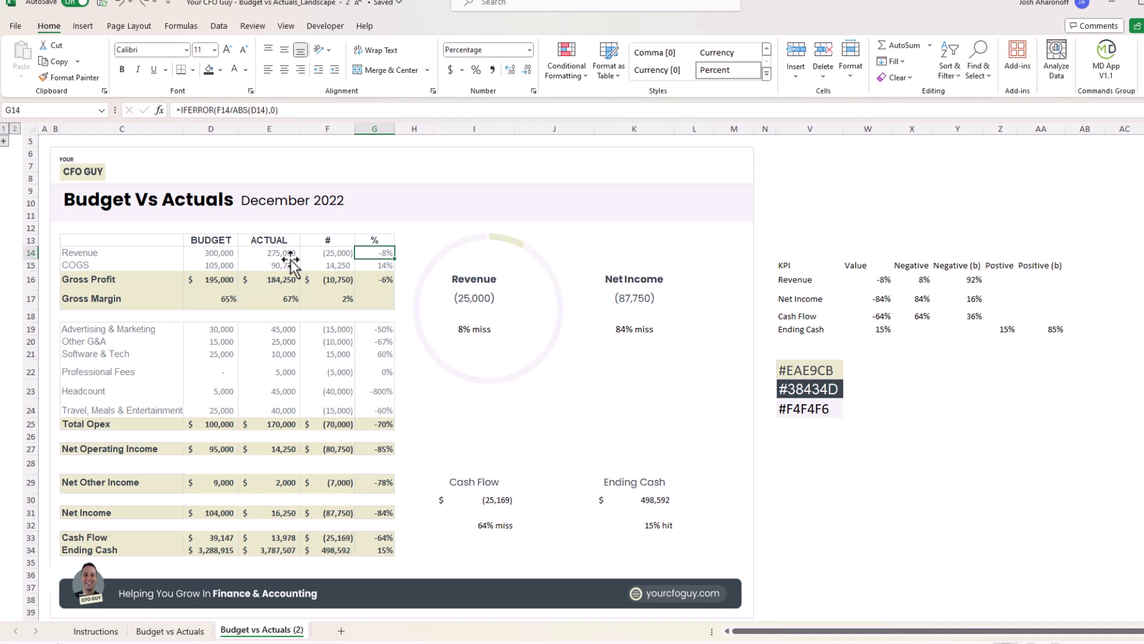
# Step: Duplicate the Revenue ring around Net Income, Cash Flow and Ending Cash, linking each copy to its own KPI table row
pyautogui.click(549, 253)
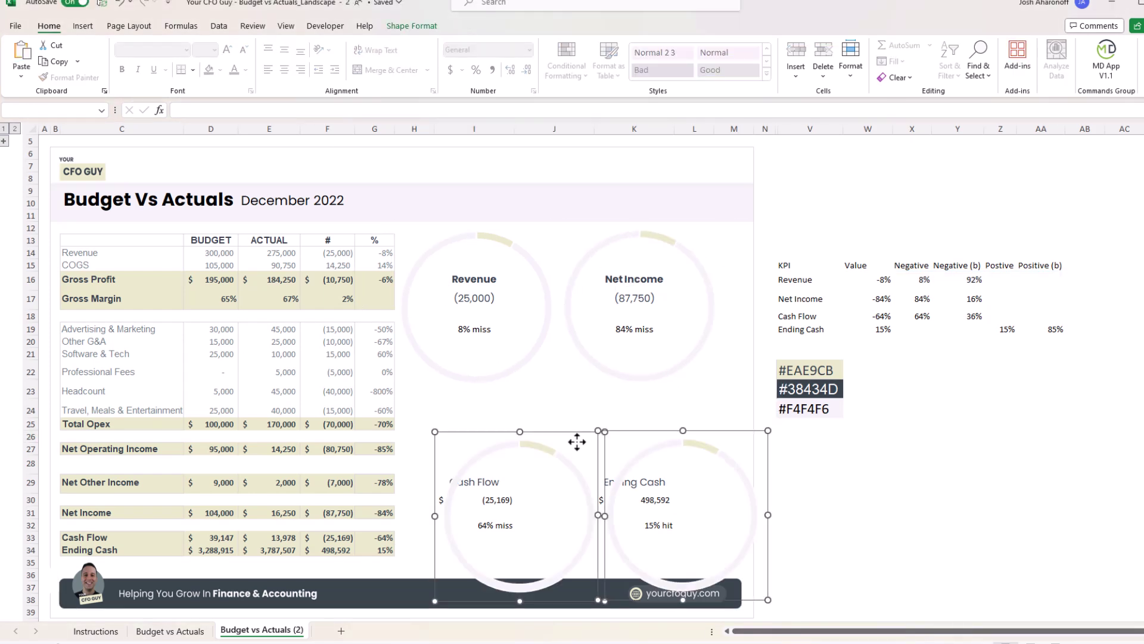
pyautogui.click(667, 241)
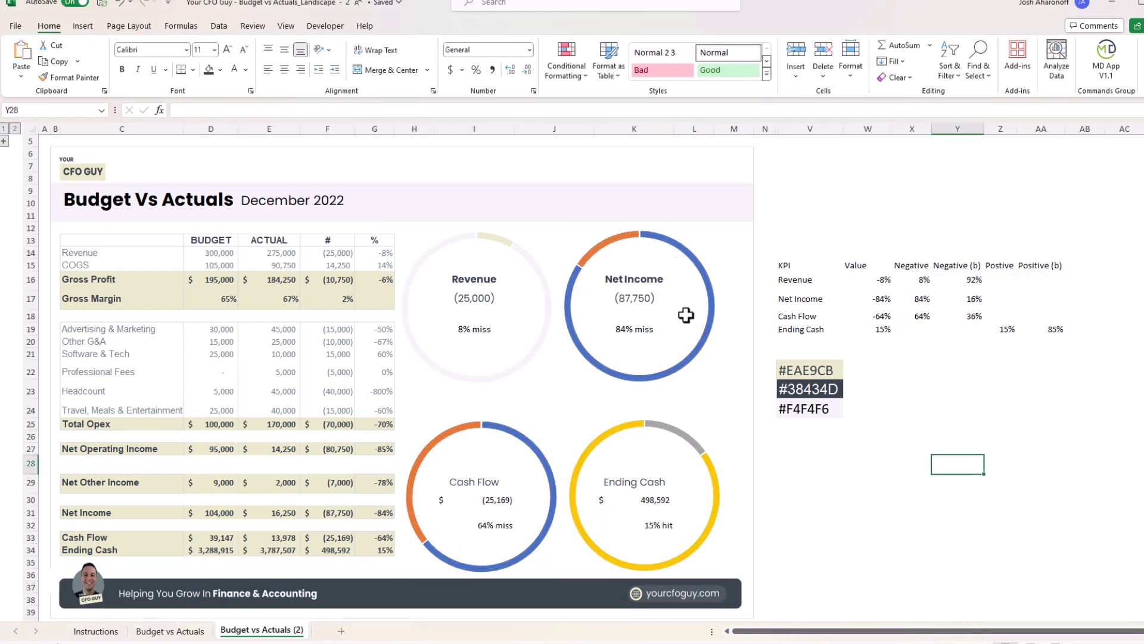
# Step: Recolour the slices of the Net Income, Cash Flow and Ending Cash rings with the brand colours #EAE9CB, #38434D and #F4F4F6
pyautogui.click(638, 241)
pyautogui.rightClick(639, 240)
pyautogui.click(641, 217)
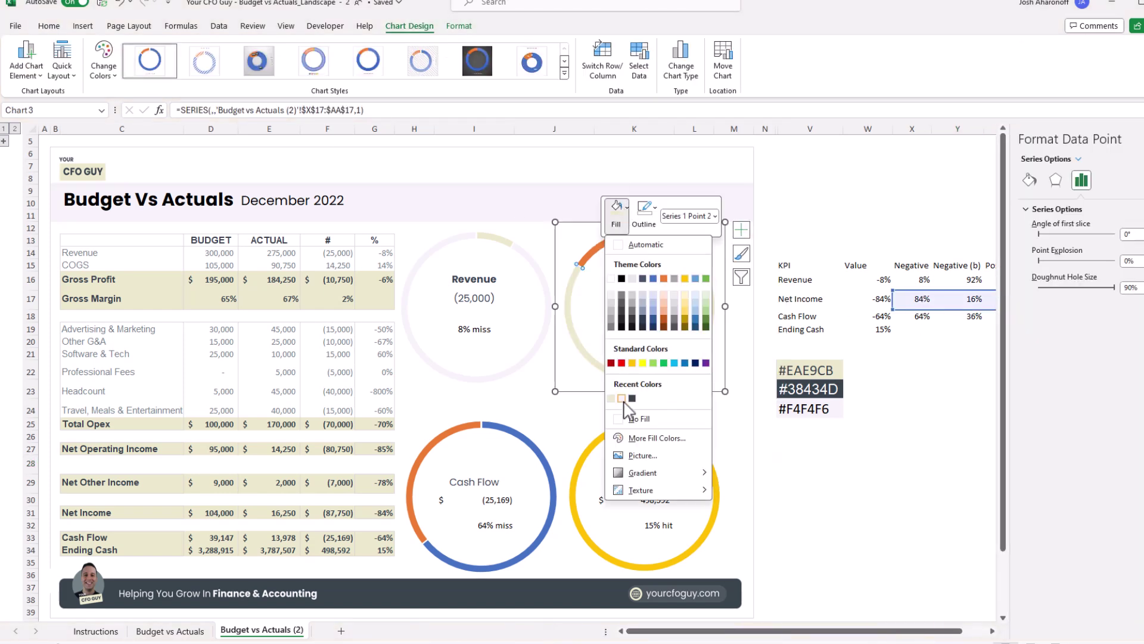
pyautogui.click(633, 467)
pyautogui.click(525, 441)
pyautogui.rightClick(524, 441)
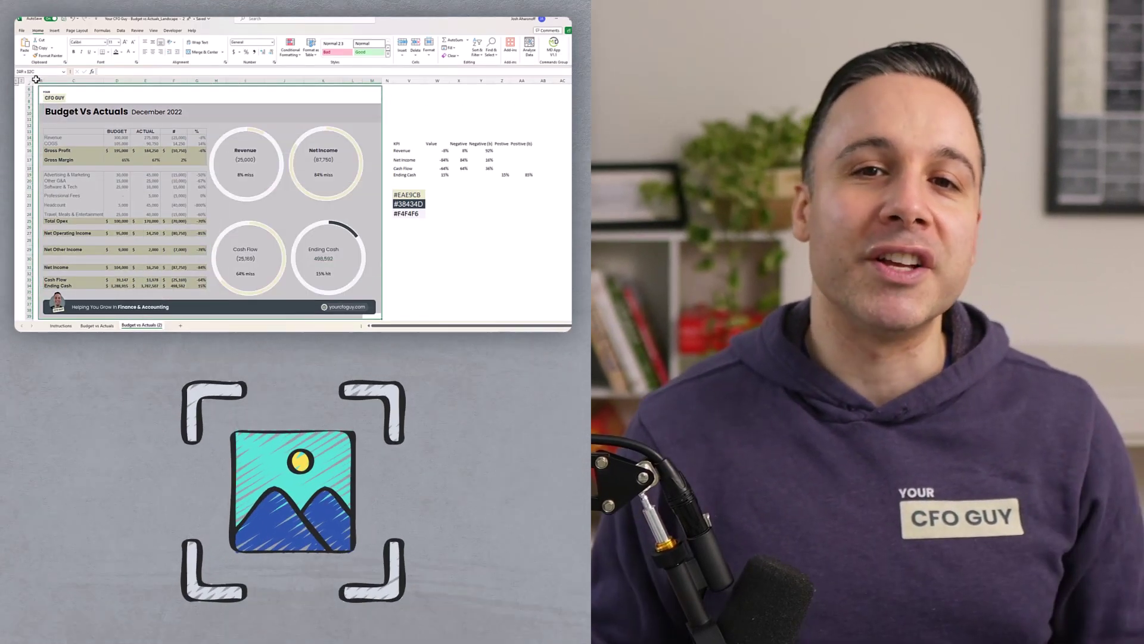
# Step: Copy the selected report range and paste it as a picture
pyautogui.hotkey('ctrl', 'c')
pyautogui.click(24, 53)
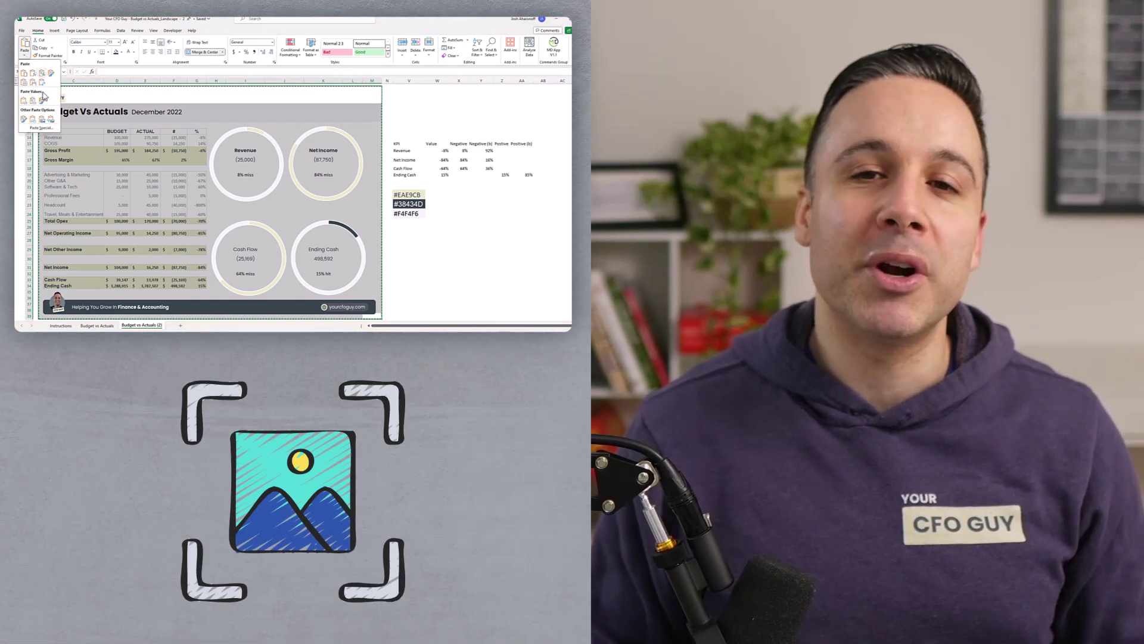
pyautogui.click(40, 116)
pyautogui.moveTo(242, 102)
pyautogui.mouseDown()
pyautogui.moveTo(254, 132)
pyautogui.moveTo(242, 102)
pyautogui.mouseUp()
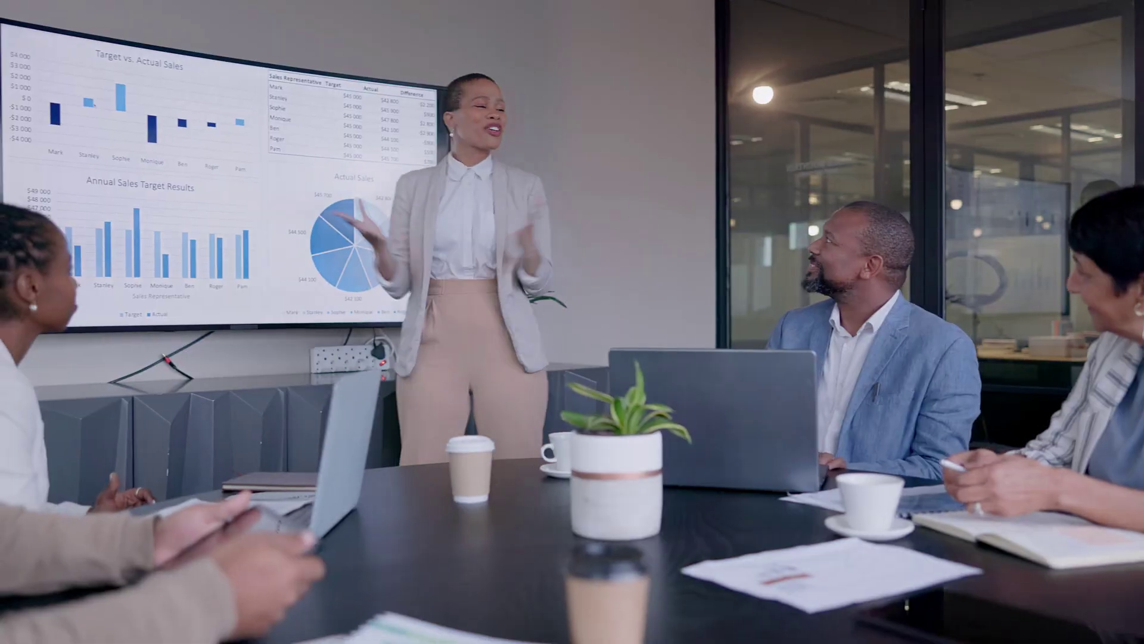